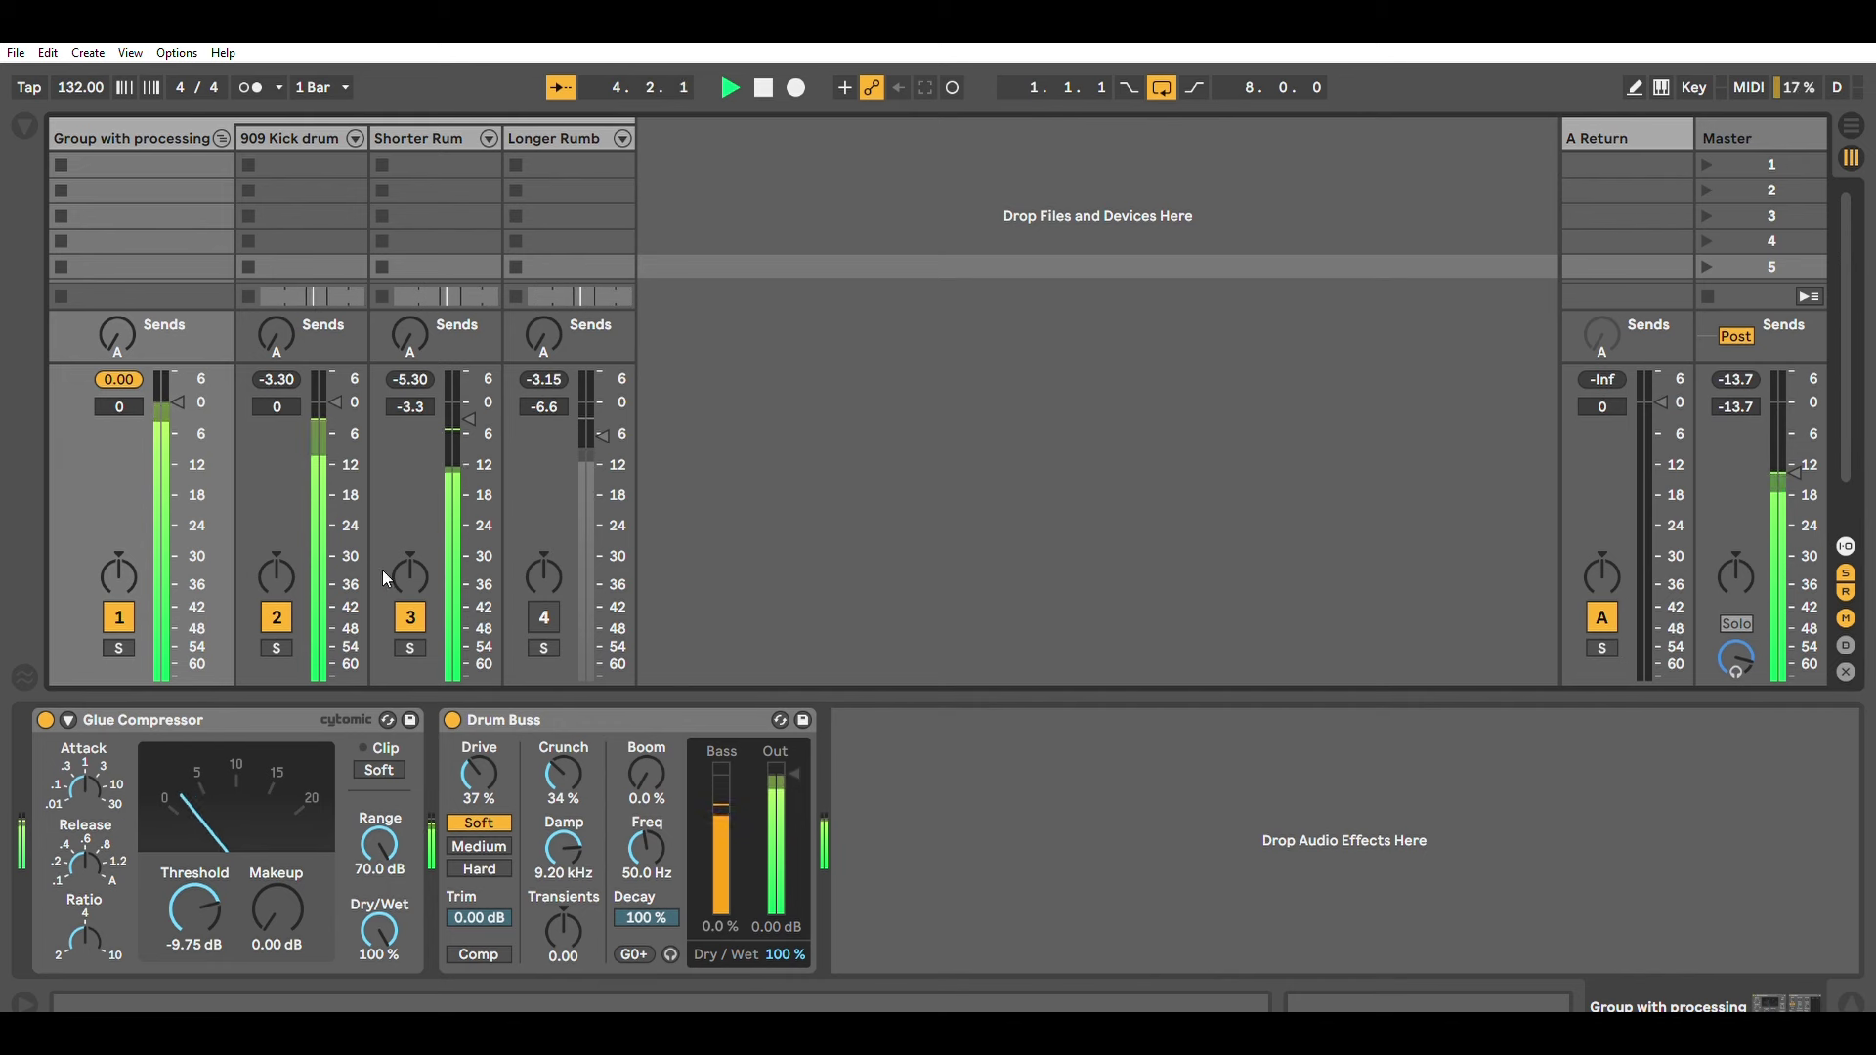
Set the Shorter Rumble track's volume to -6.0 dB and mute the track
{"action": "left_click_drag", "start_coordinate": [473, 469], "coordinate": [473, 491]}
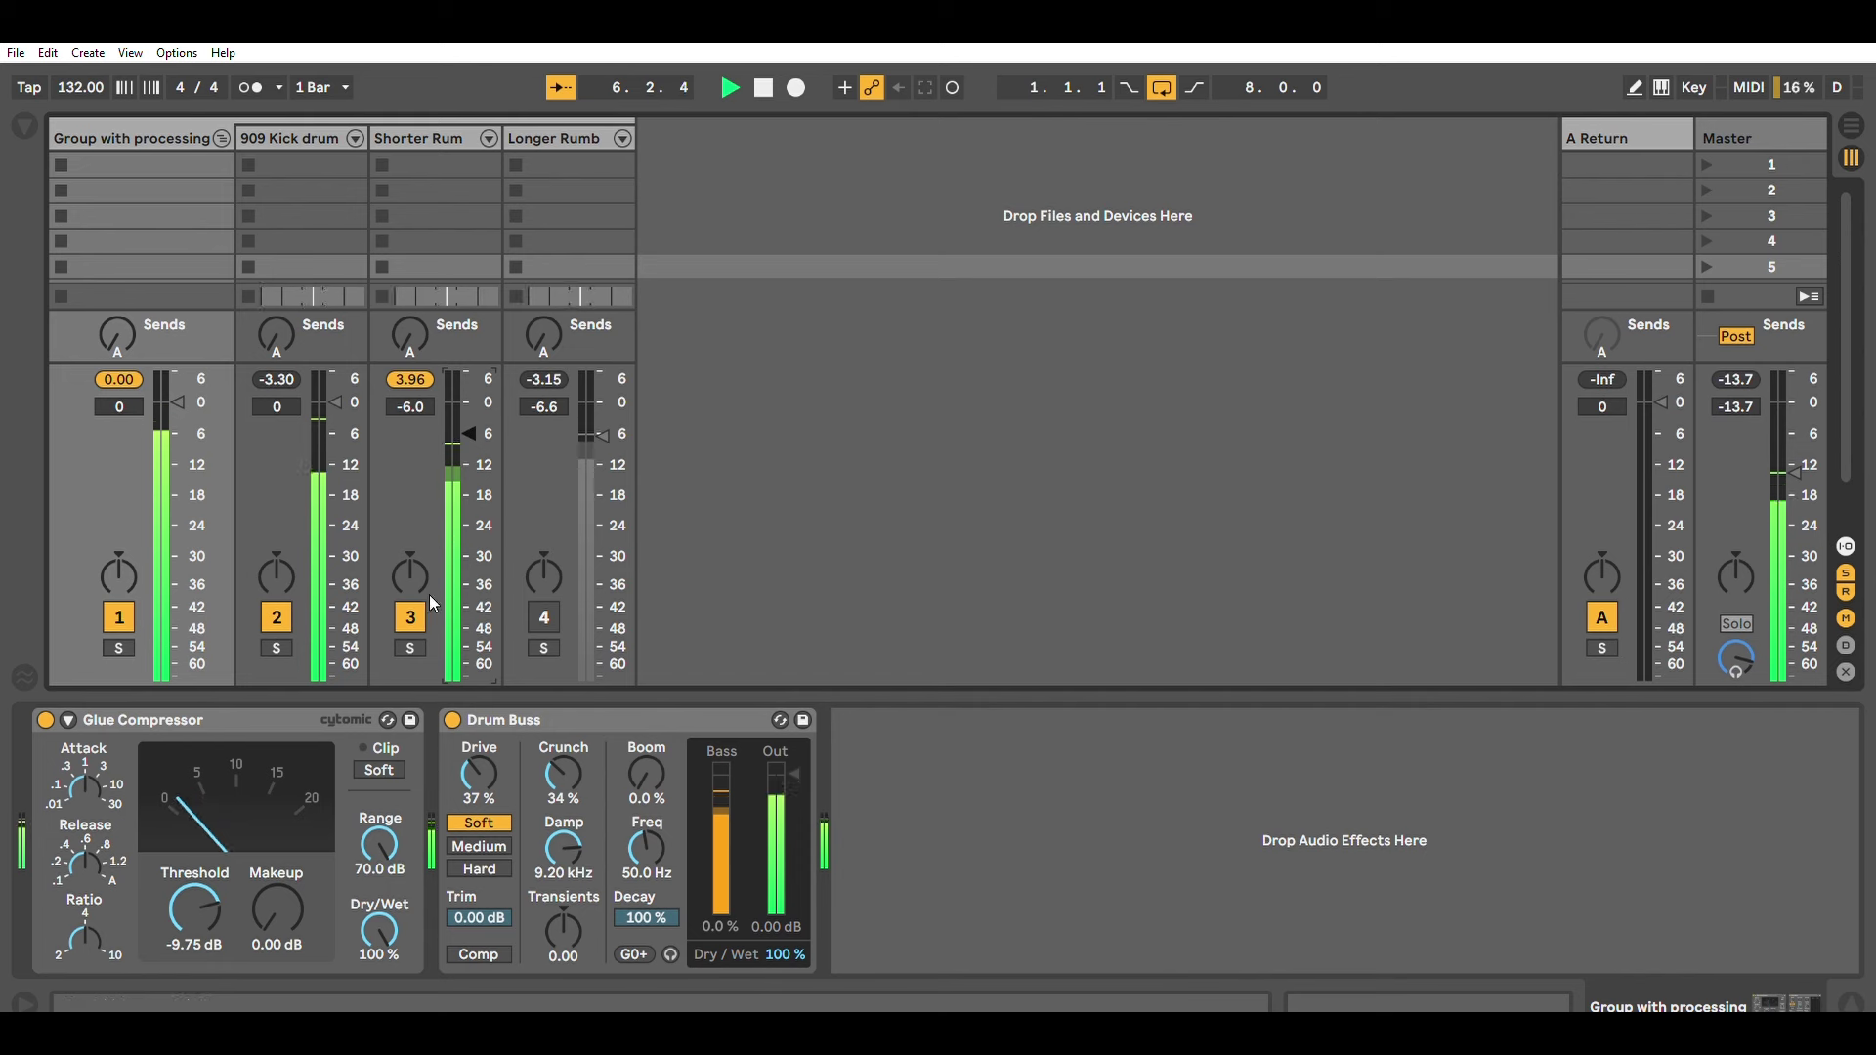
{"action": "left_click", "coordinate": [410, 613]}
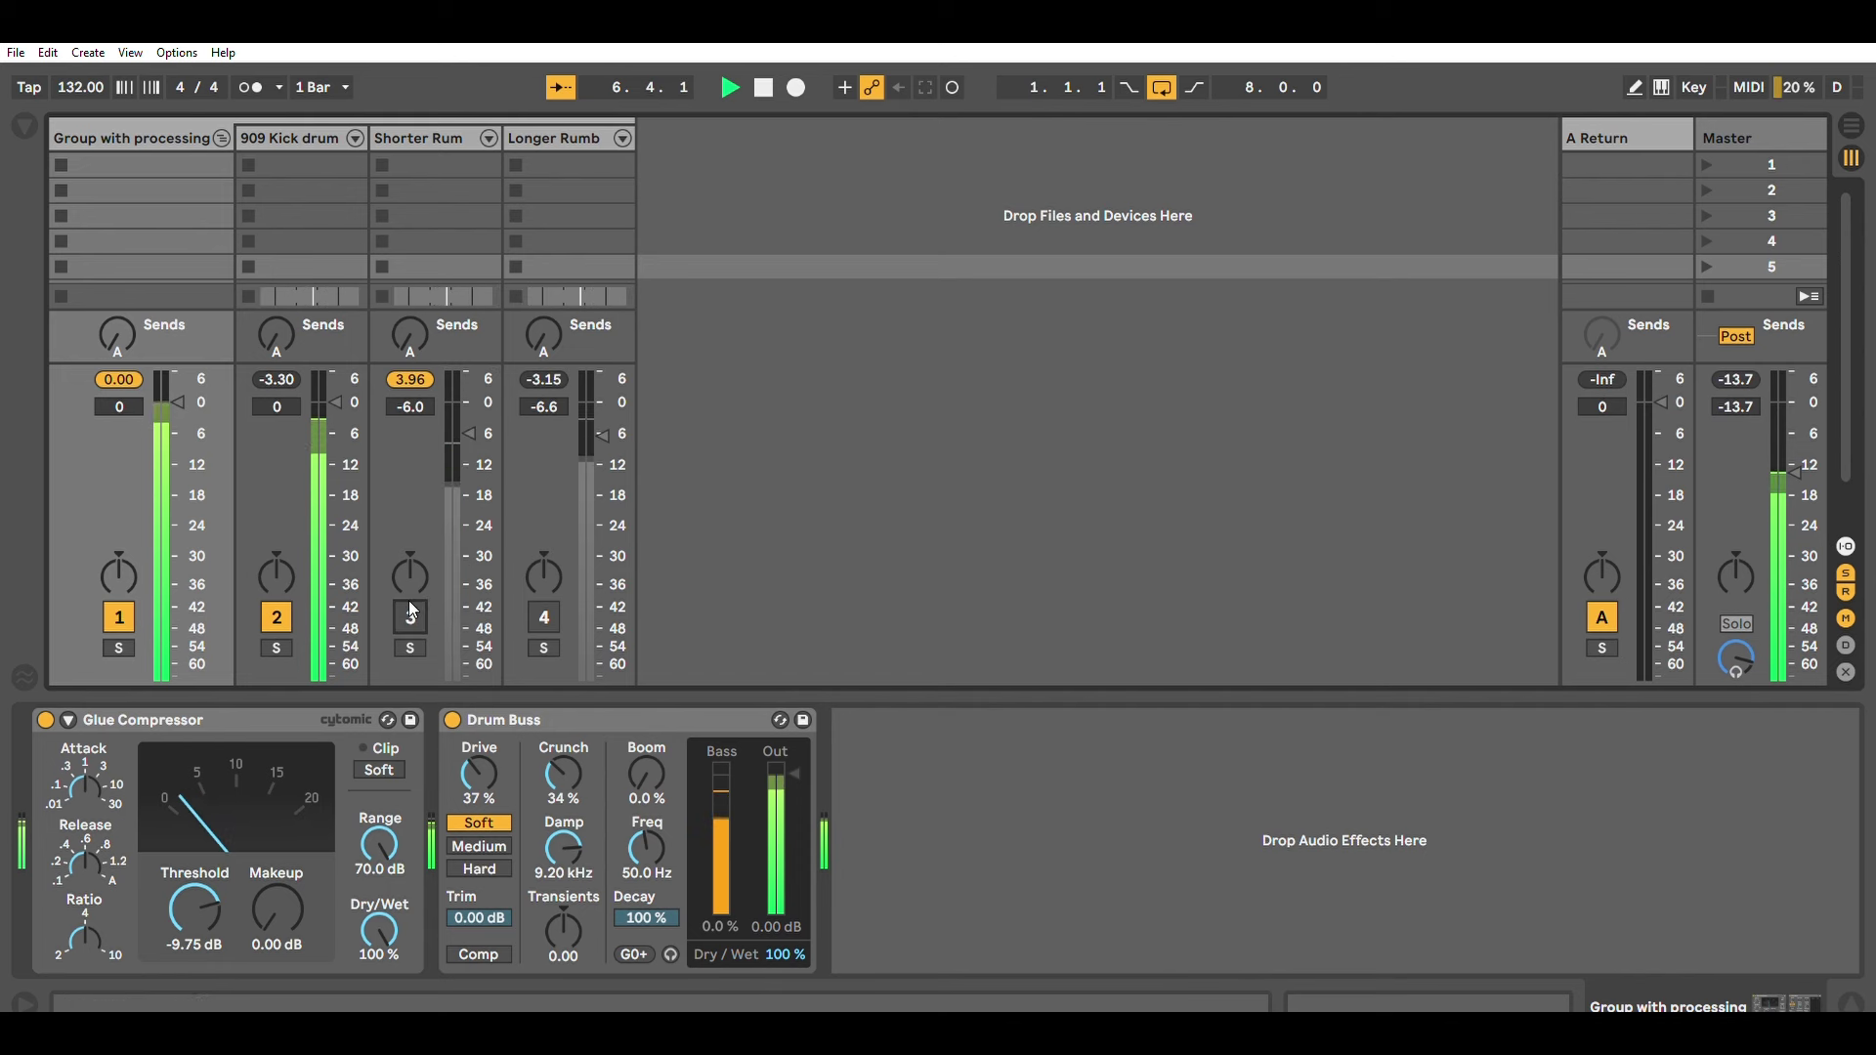
Unmute the Longer Rumble track and audition it briefly in solo before returning to the kick and rumble together
{"action": "left_click", "coordinate": [544, 614]}
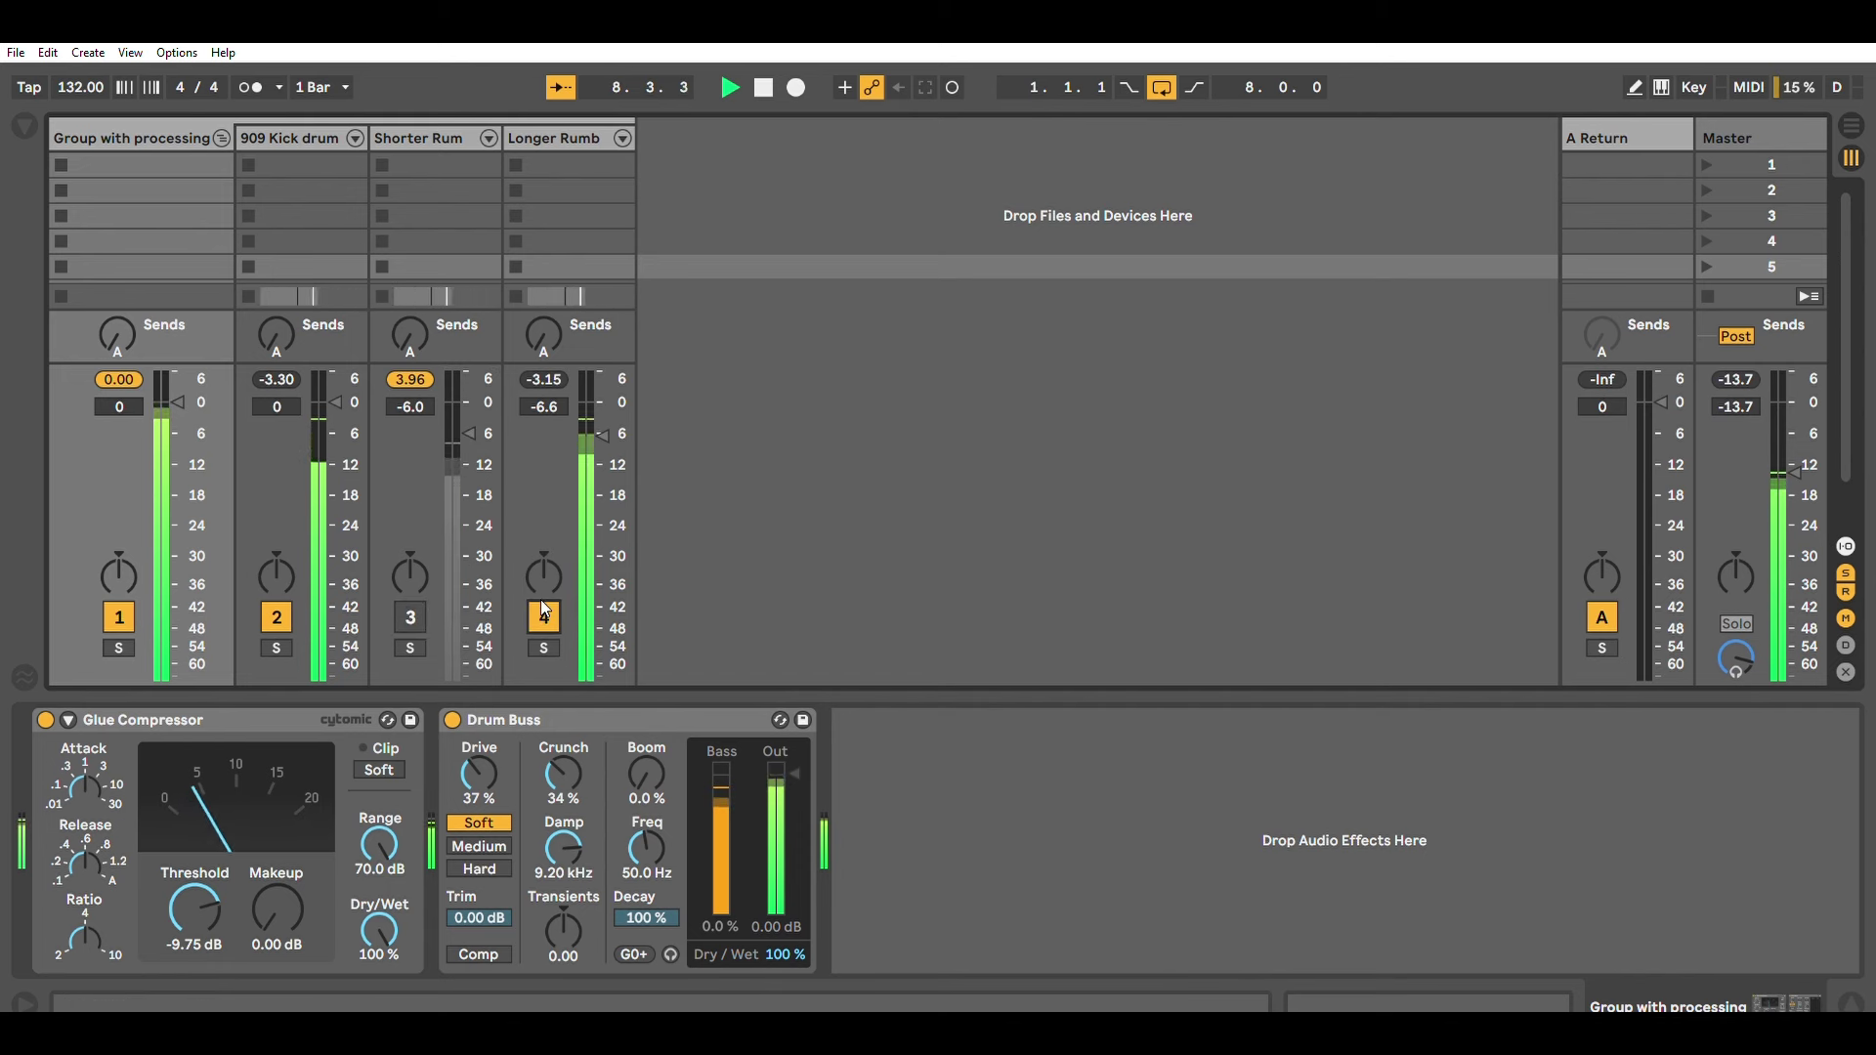
{"action": "left_click", "coordinate": [545, 648]}
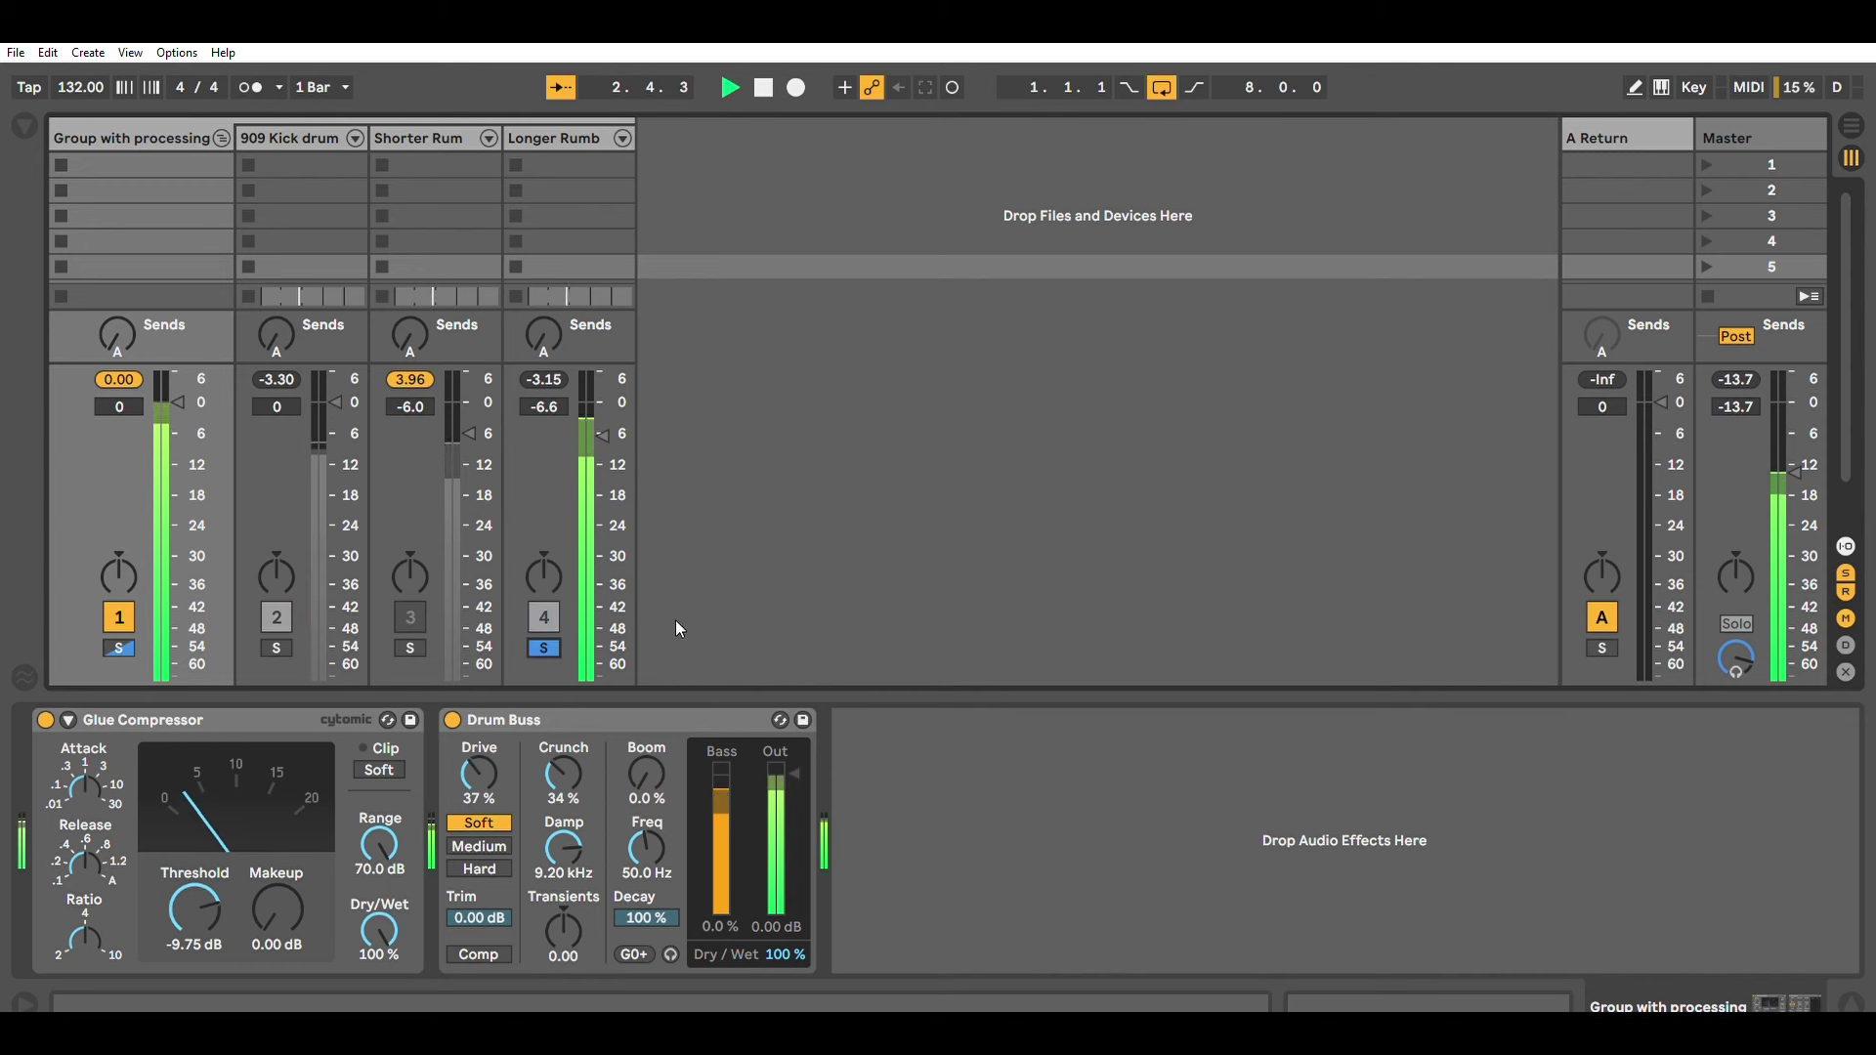
{"action": "left_click", "coordinate": [553, 644]}
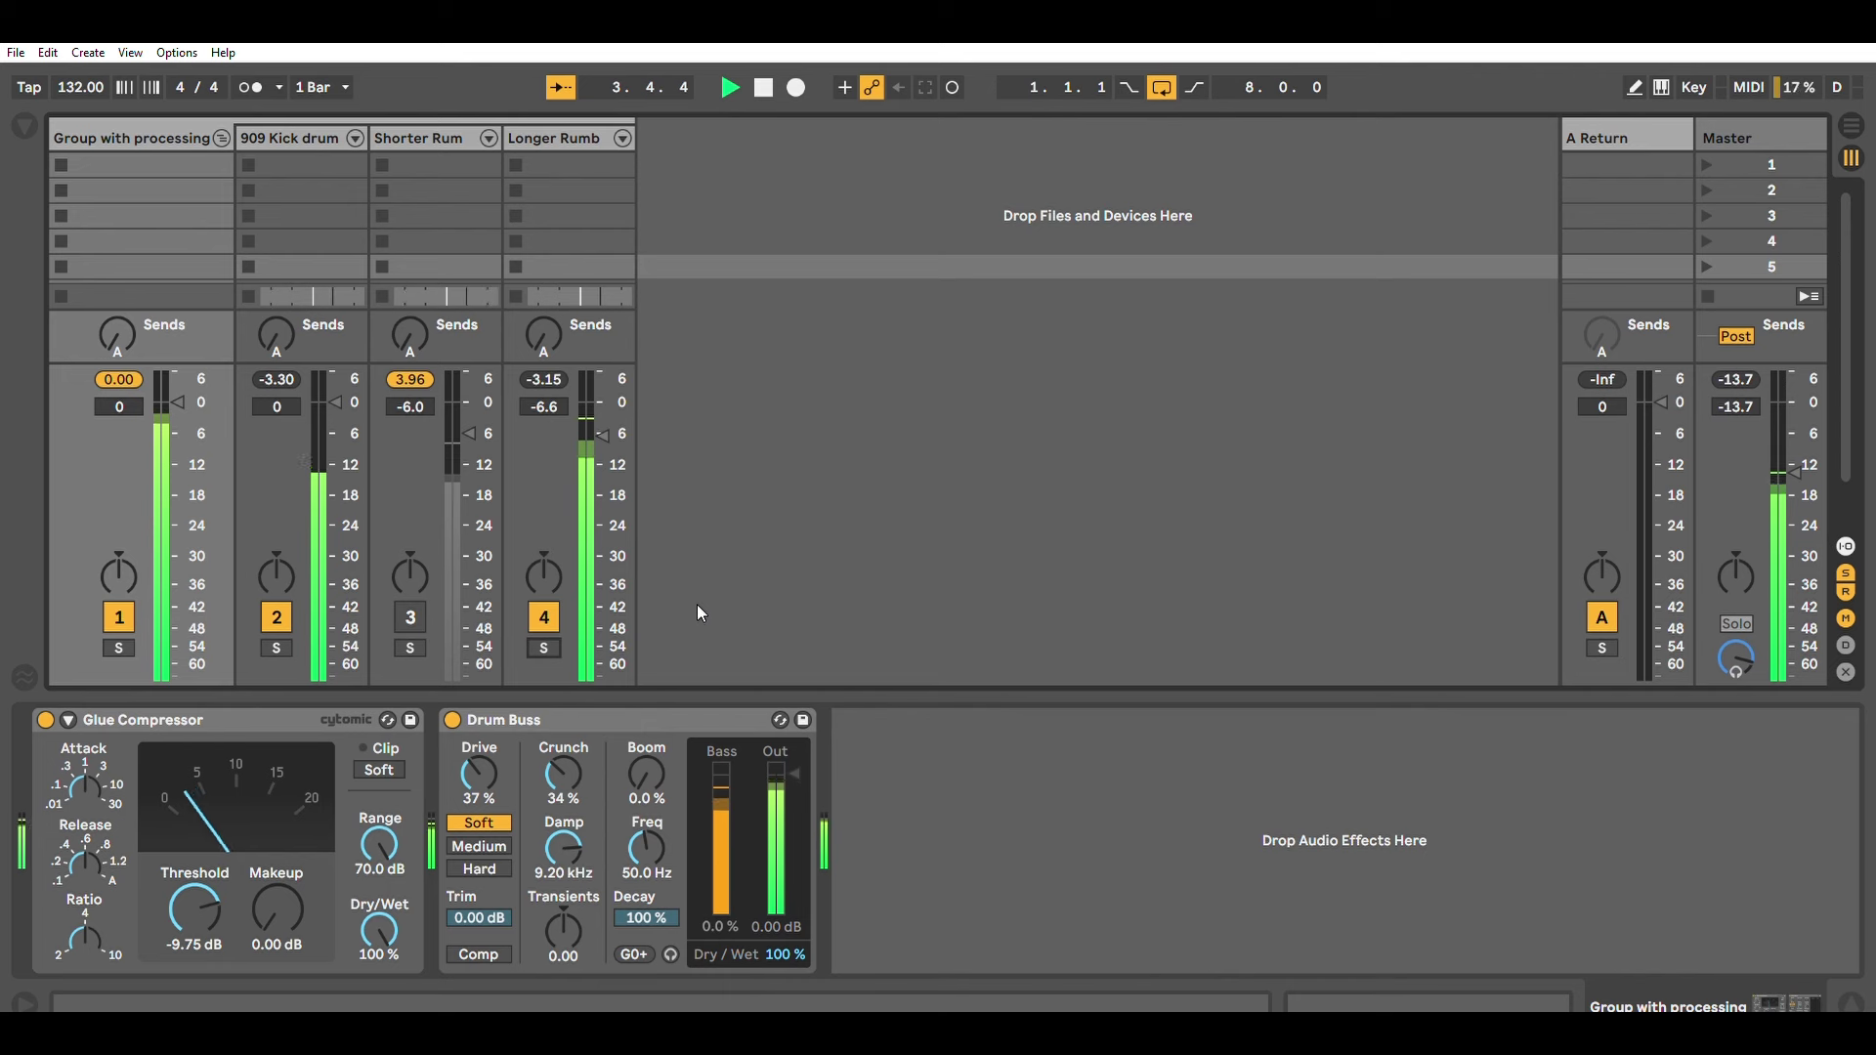
Set the Longer Rumble track's volume to -8.0 dB and mute it so that the 909 Kick drum plays alone
{"action": "left_click_drag", "start_coordinate": [629, 421], "coordinate": [630, 430]}
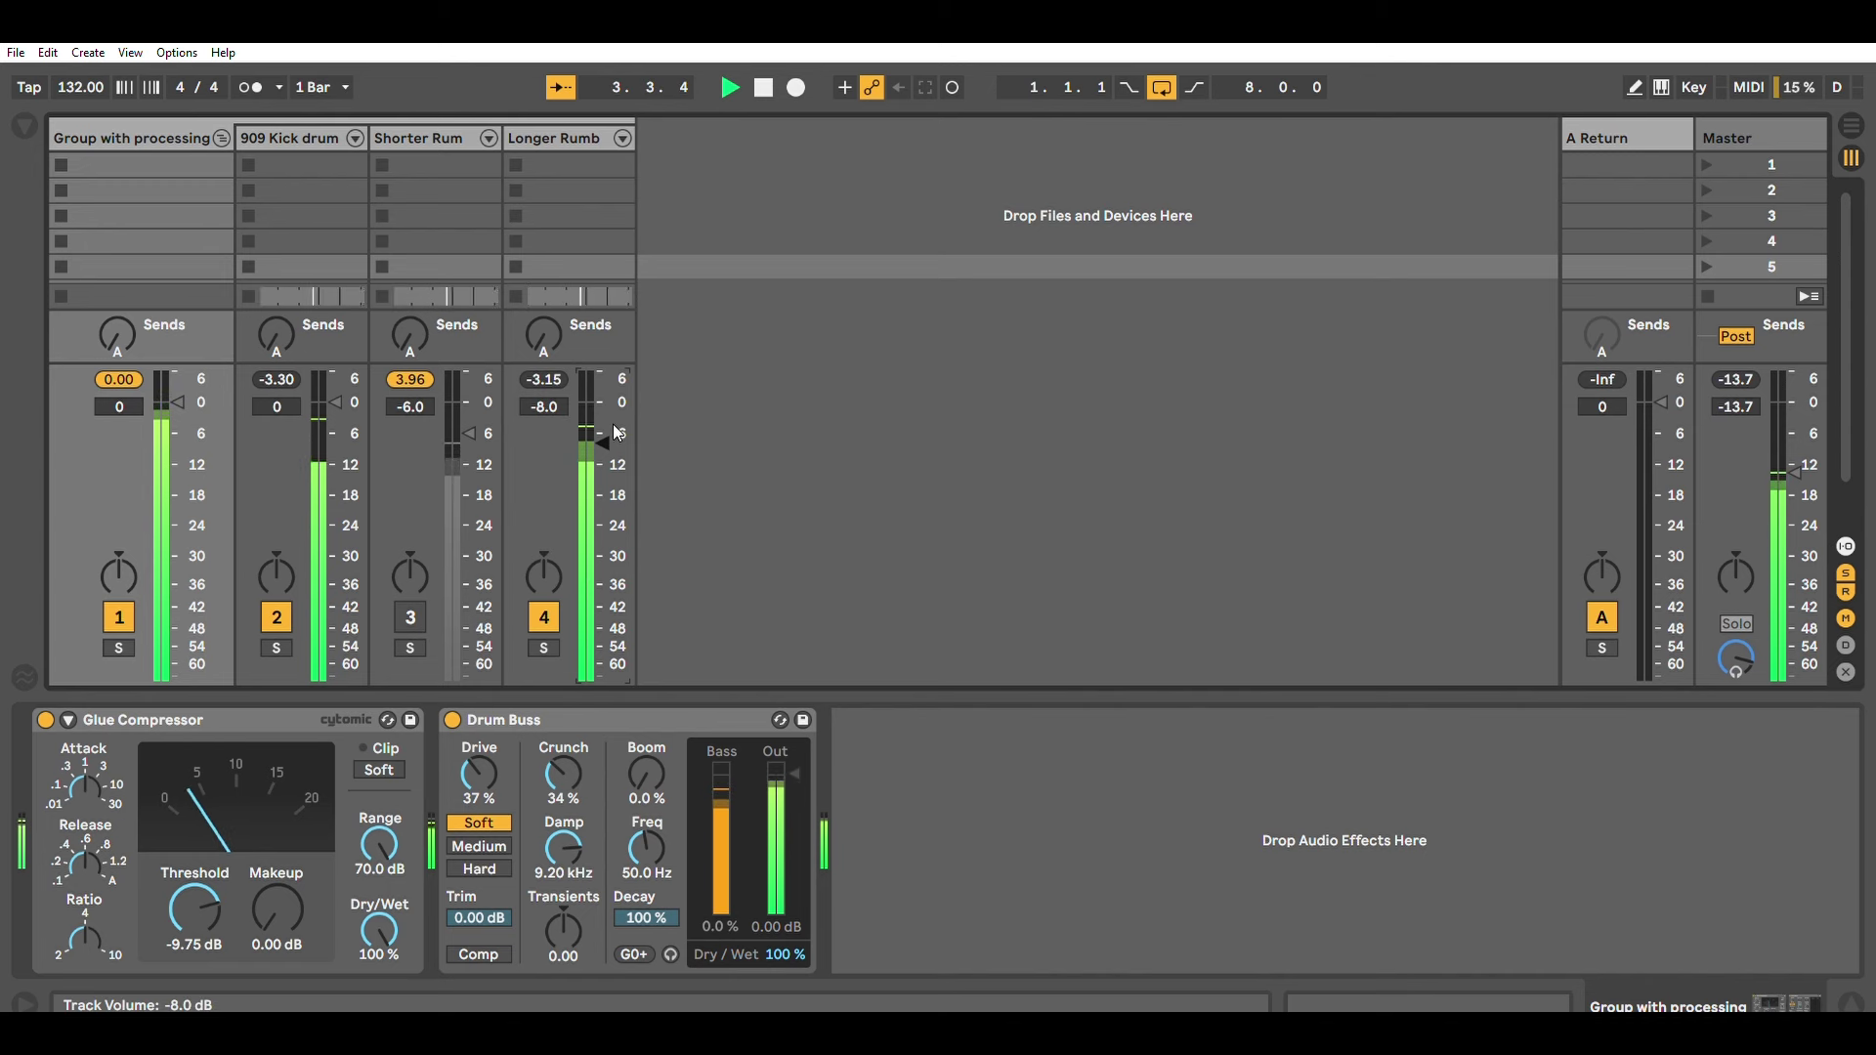
{"action": "left_click", "coordinate": [284, 138]}
{"action": "left_click", "coordinate": [544, 616]}
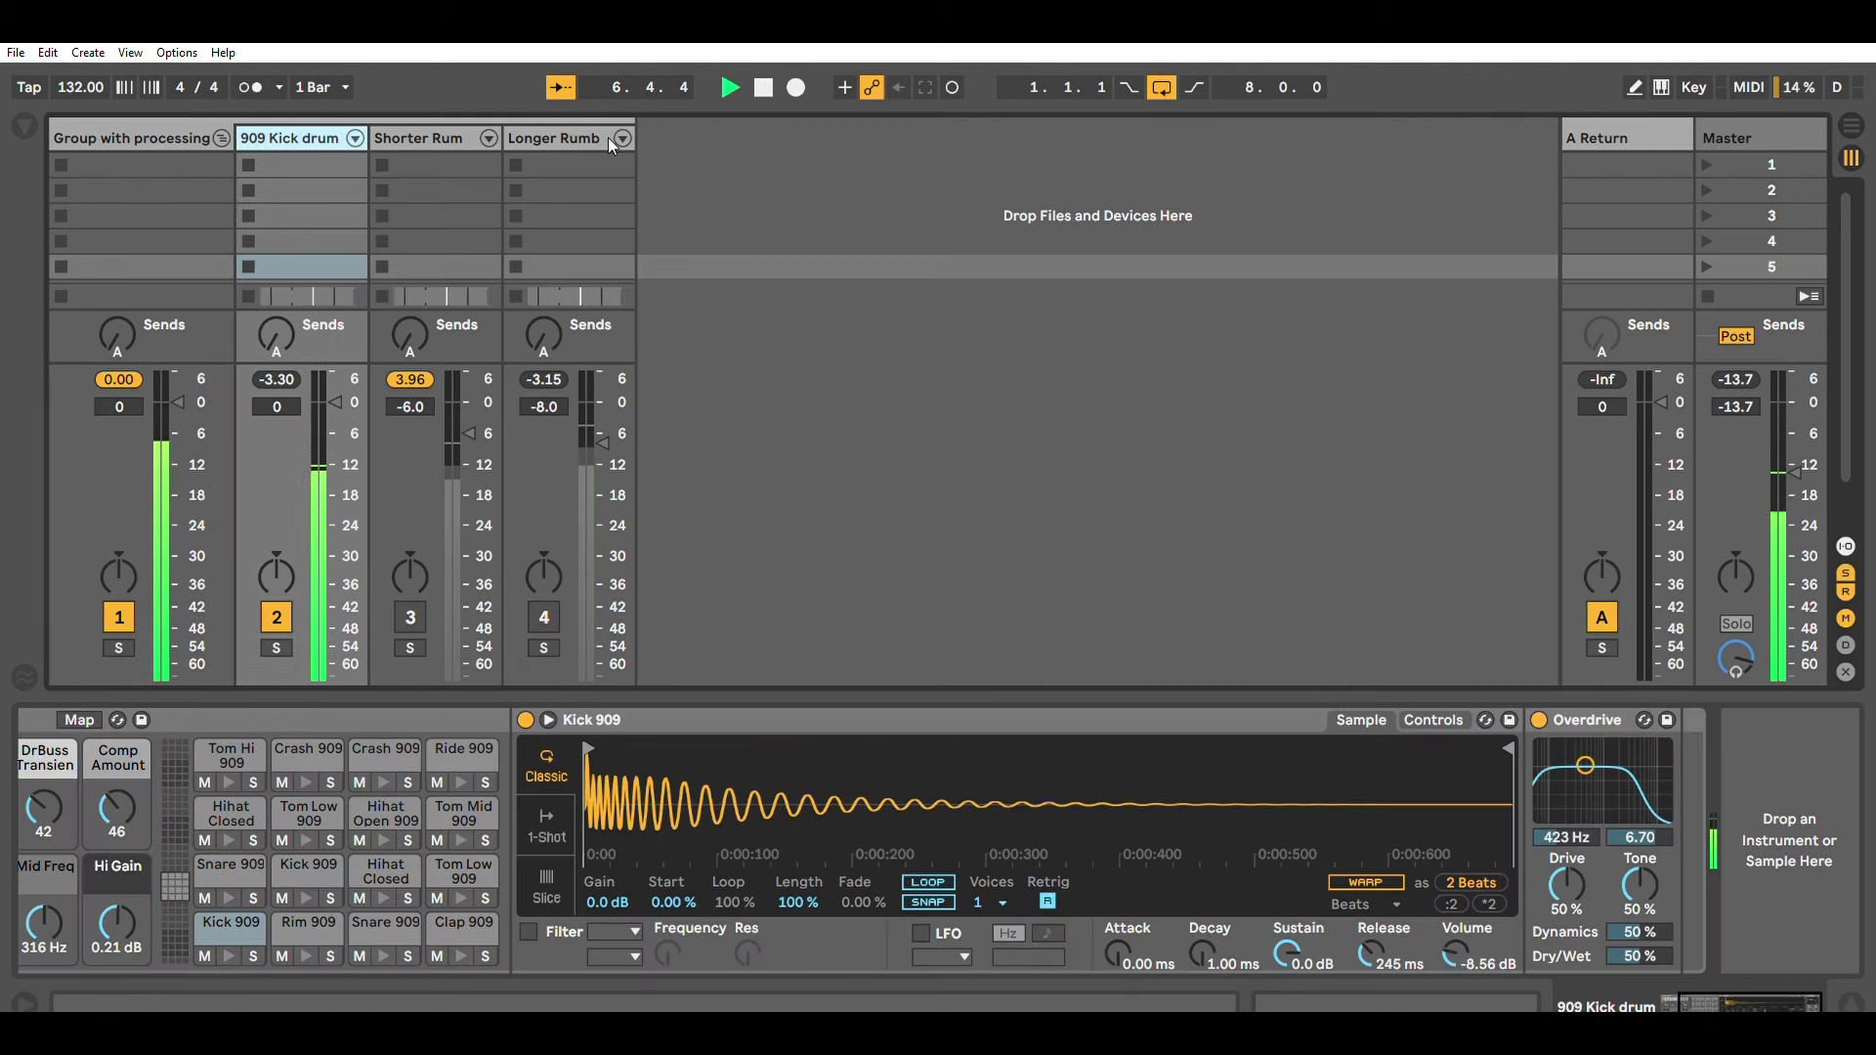
Inspect the kit, sampler and Overdrive settings on the 909 Kick drum track and the effects on the group track
{"action": "left_click", "coordinate": [420, 128]}
{"action": "left_click", "coordinate": [298, 135]}
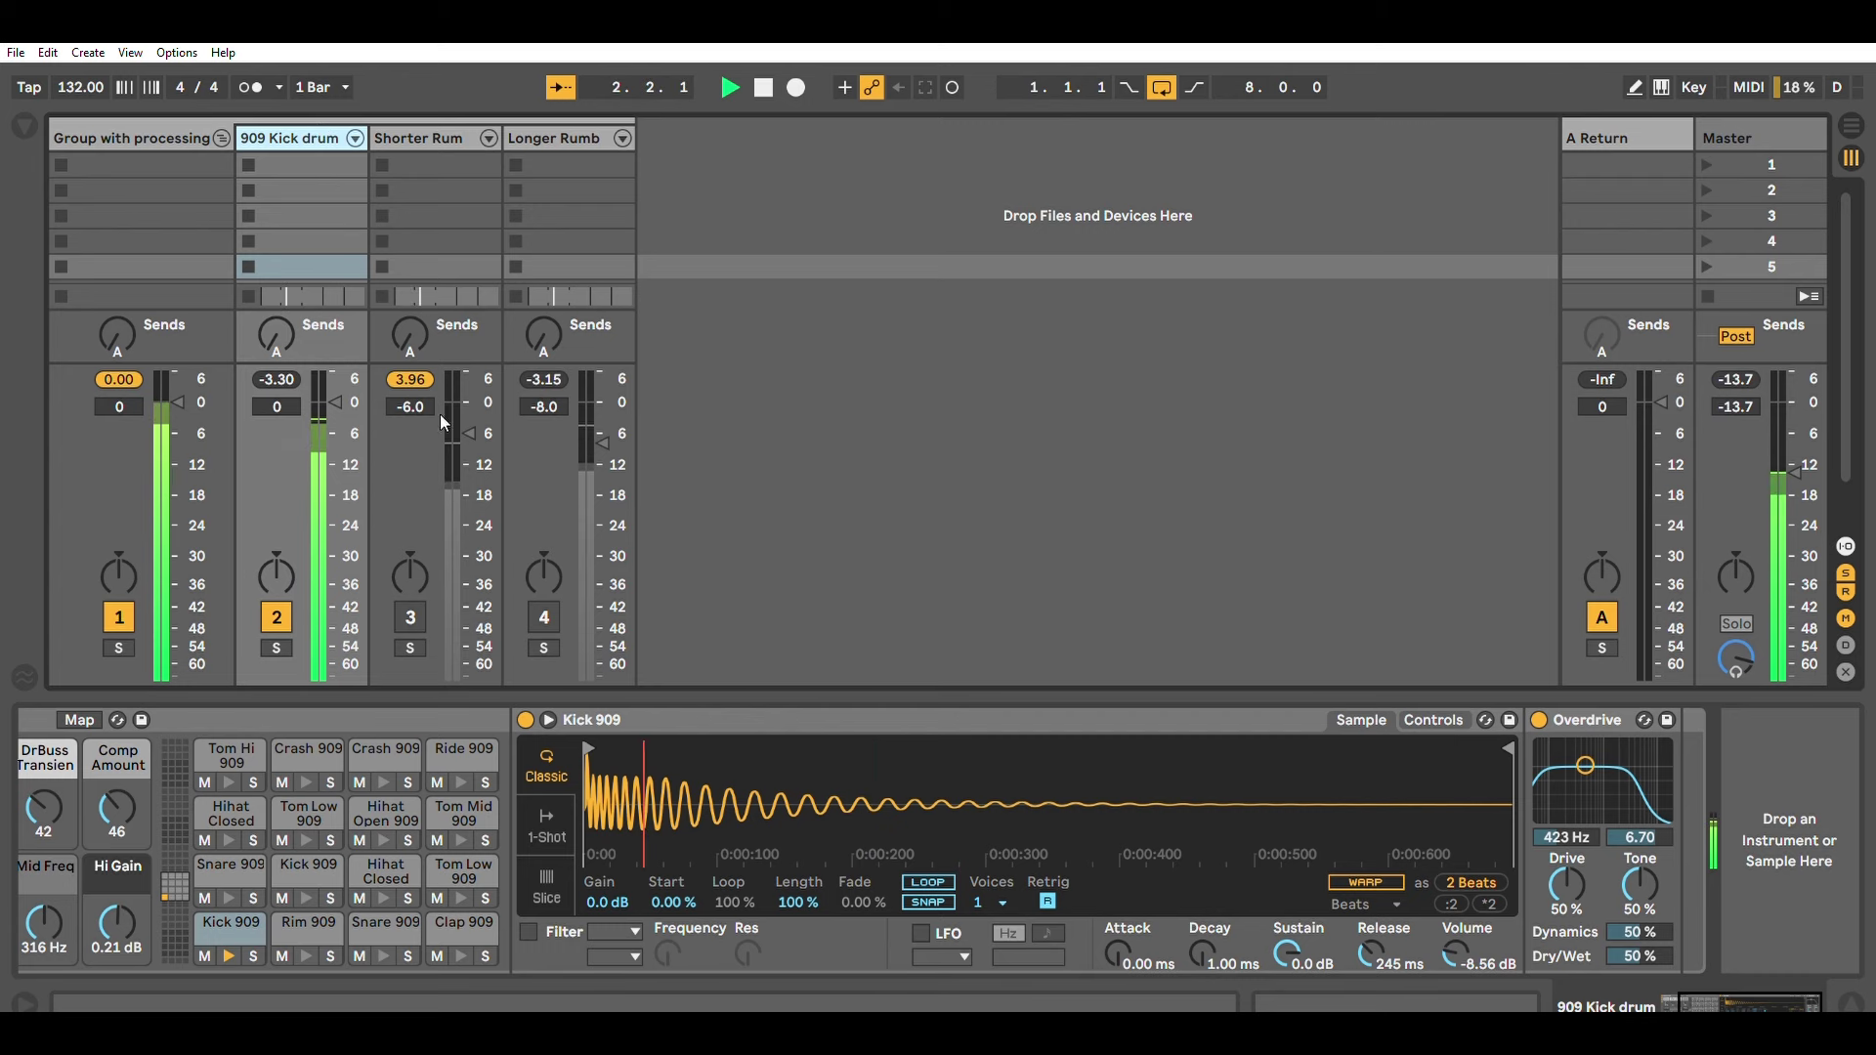
{"action": "left_click", "coordinate": [681, 705]}
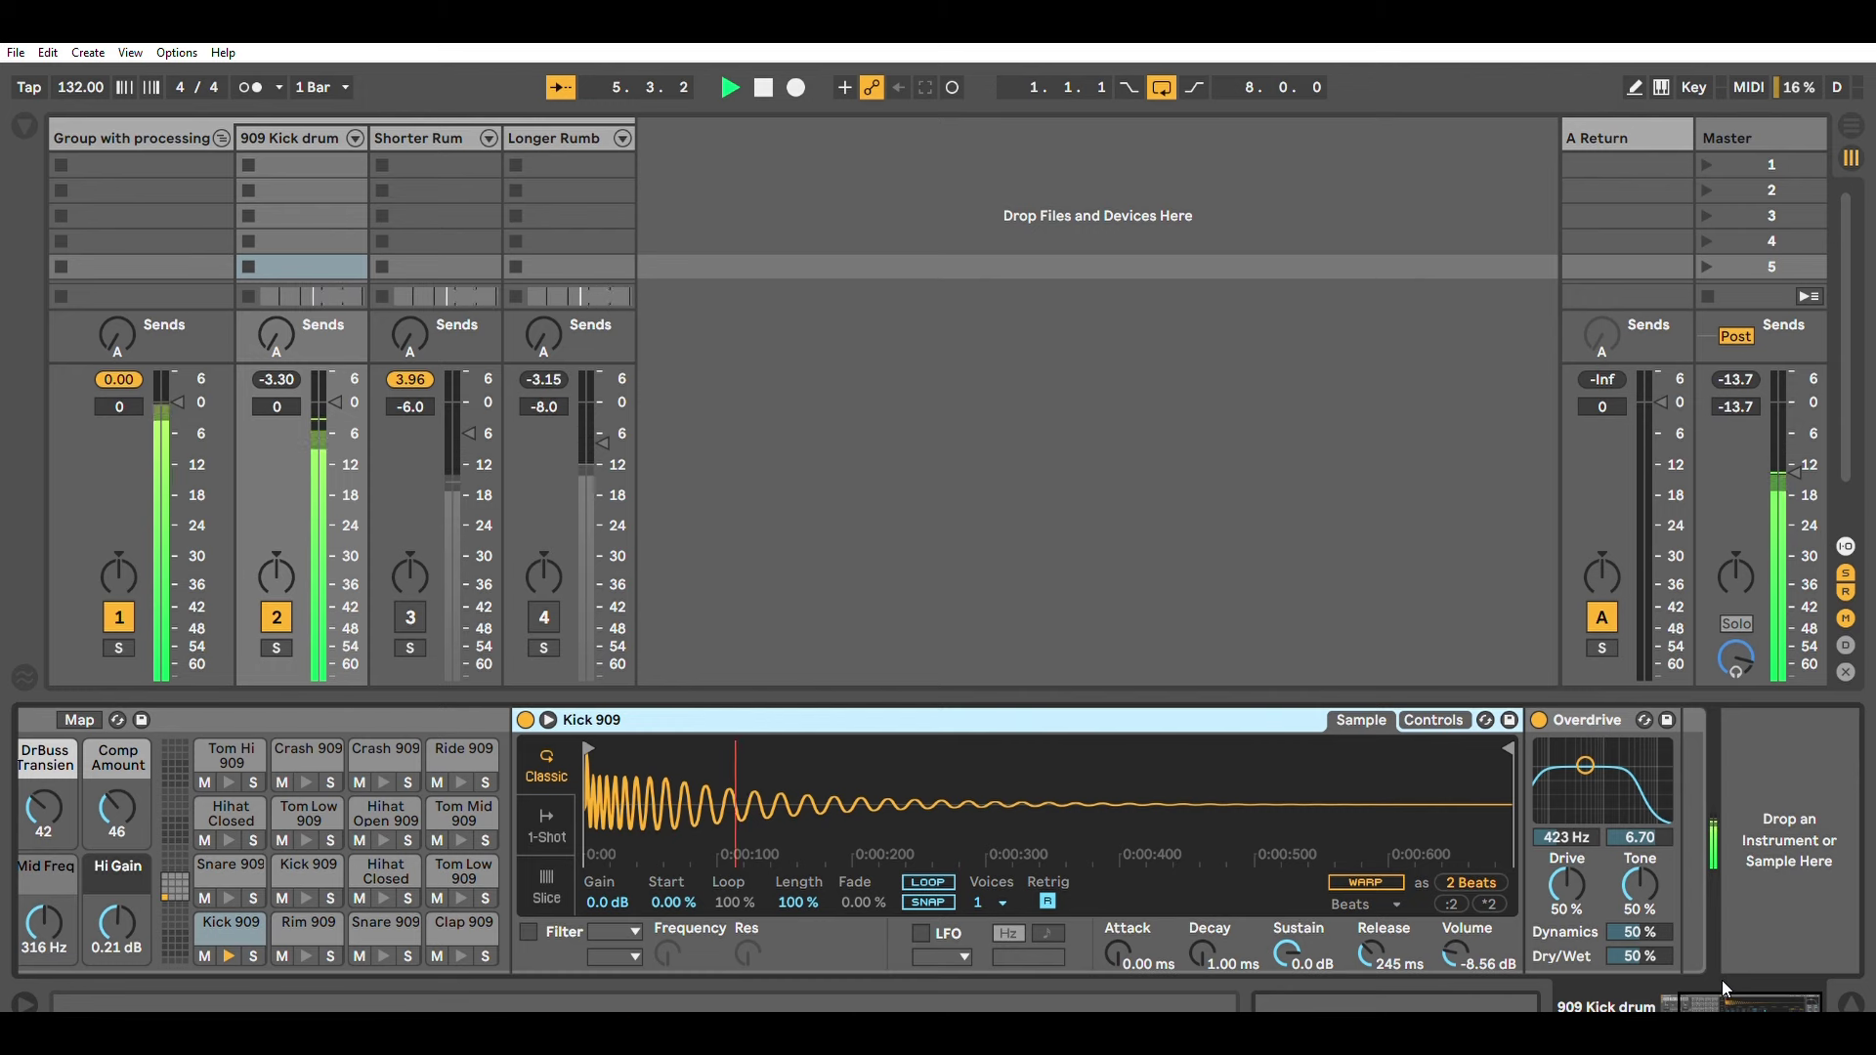
{"action": "left_click_drag", "start_coordinate": [1721, 999], "coordinate": [1651, 995]}
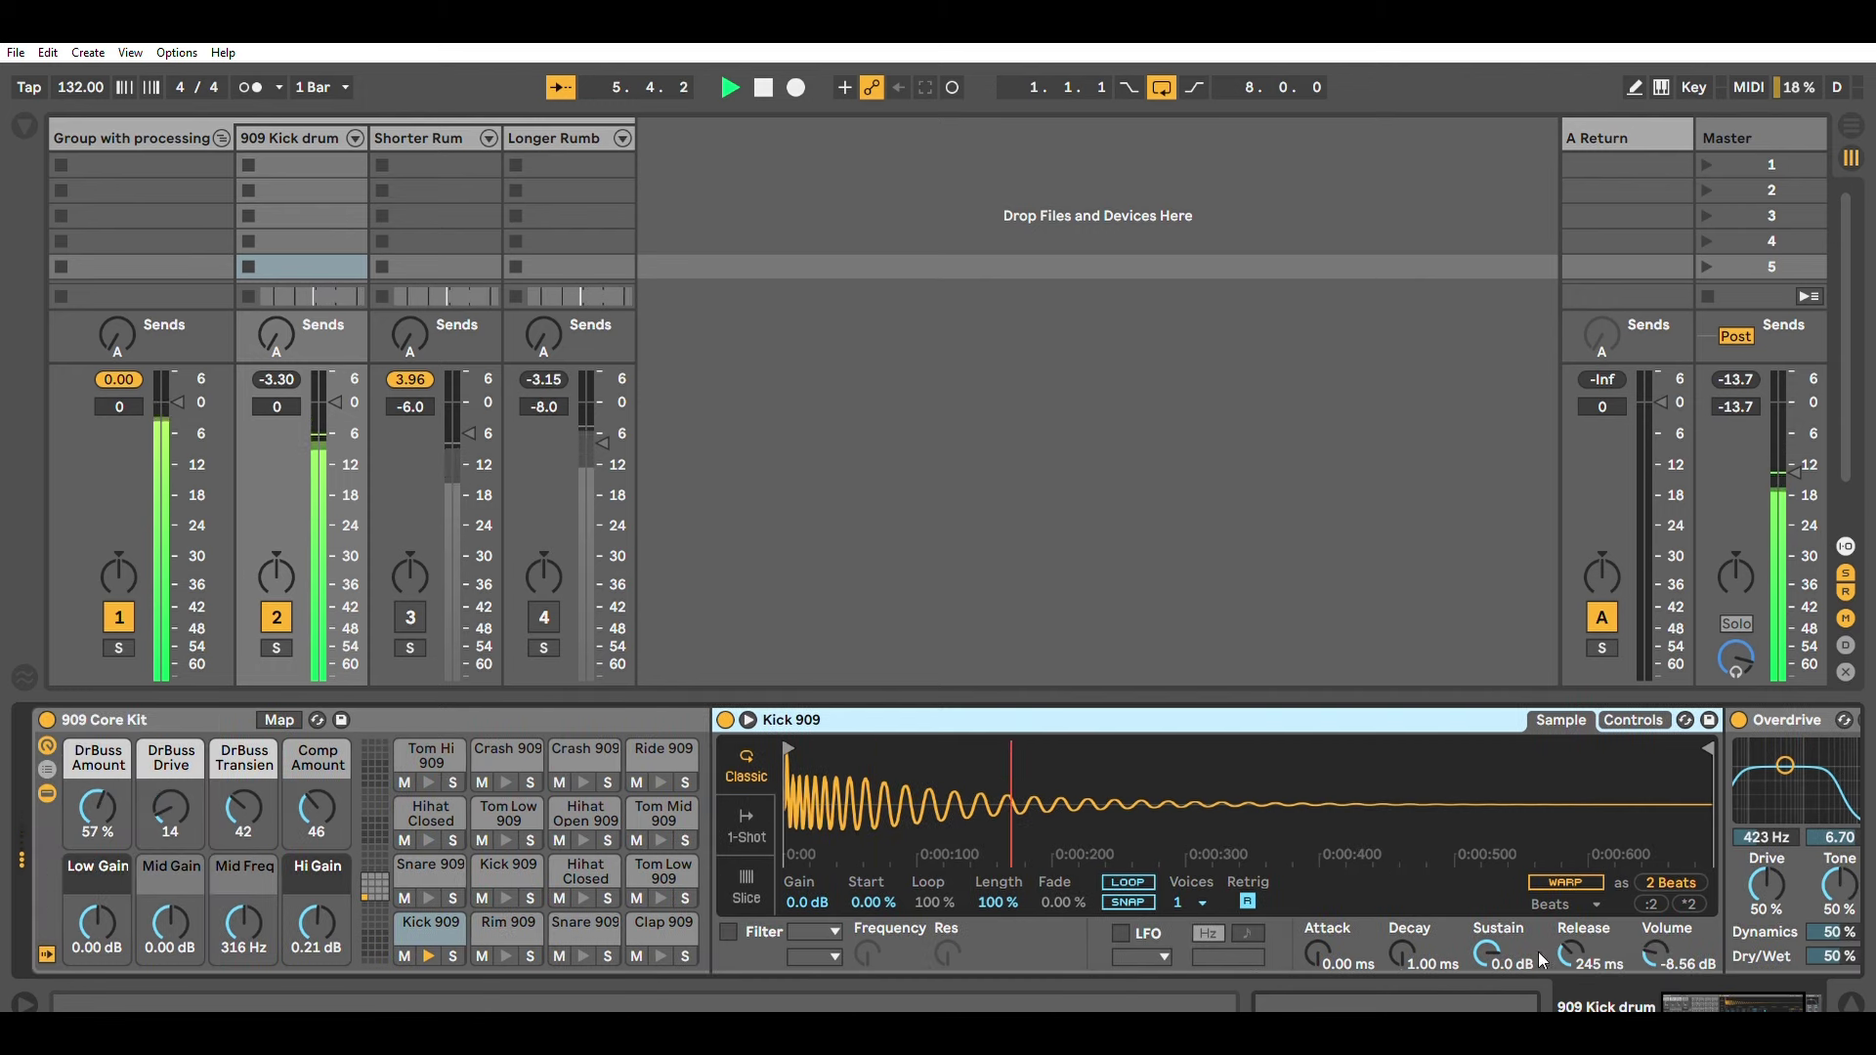
{"action": "left_click", "coordinate": [143, 135]}
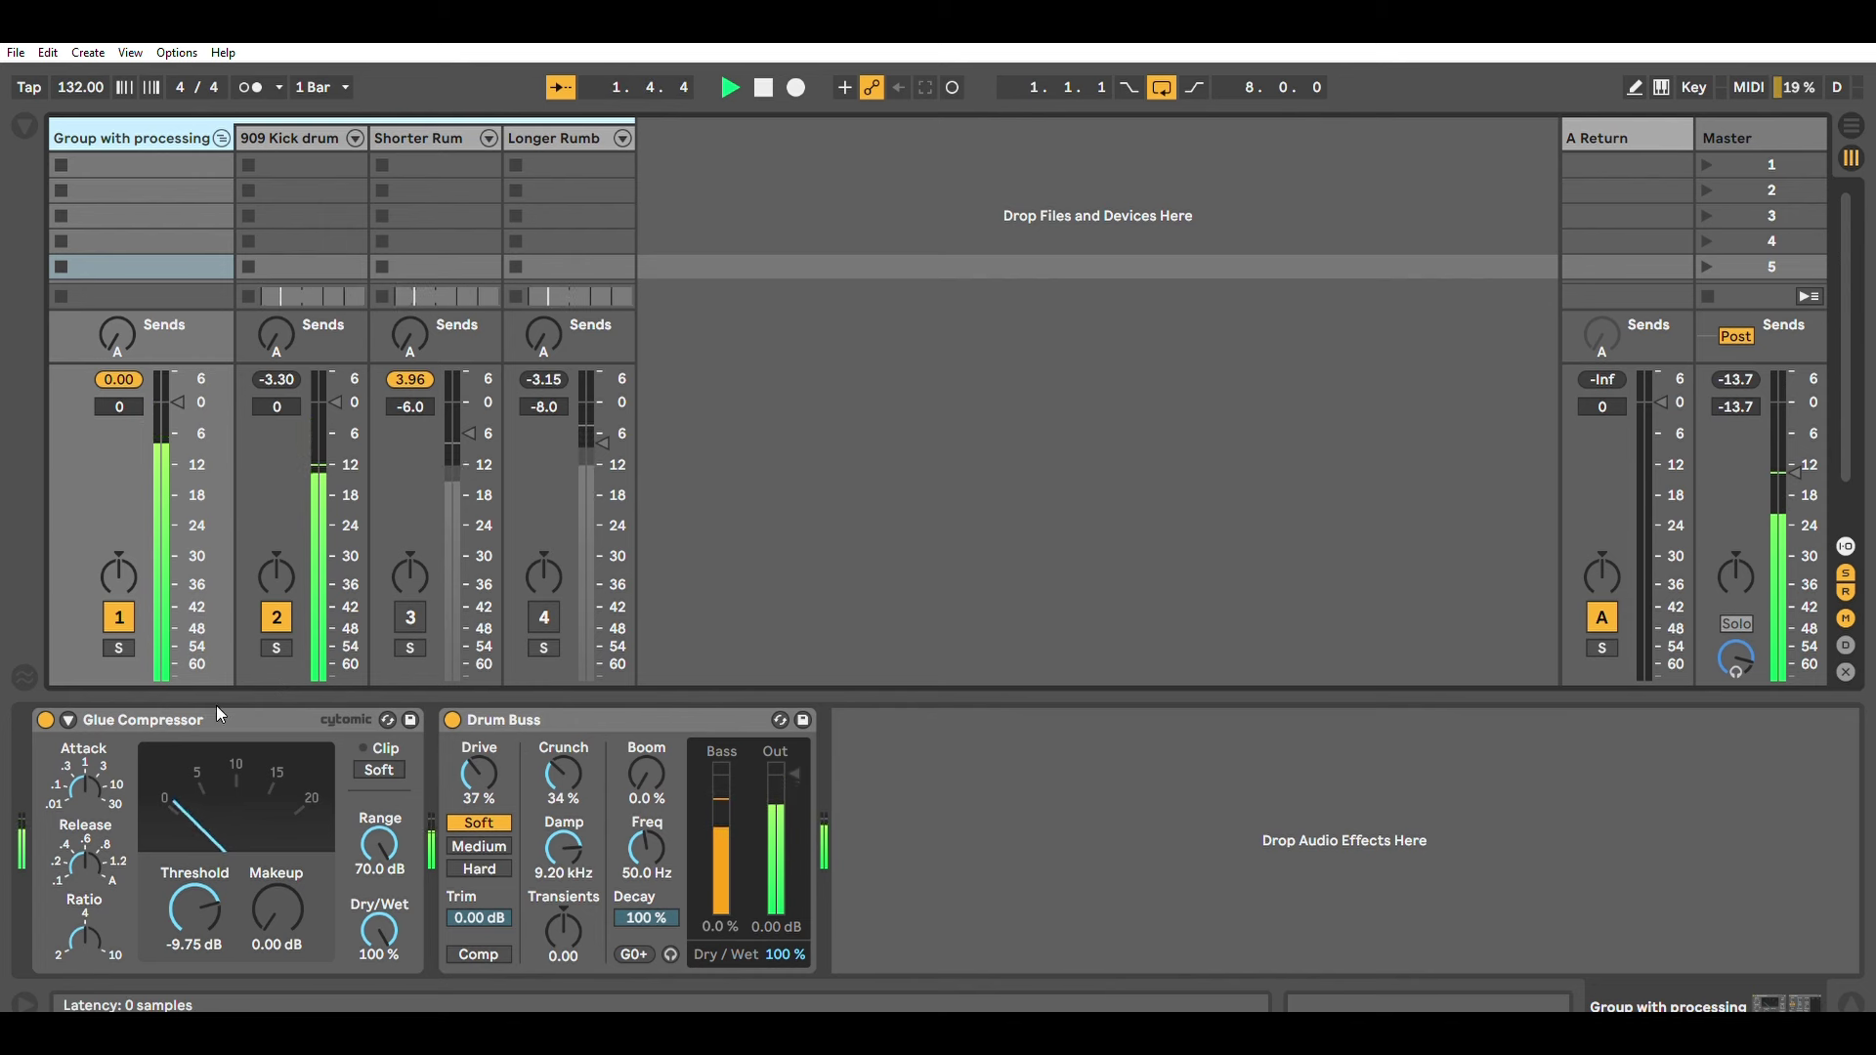
{"action": "left_click", "coordinate": [288, 135]}
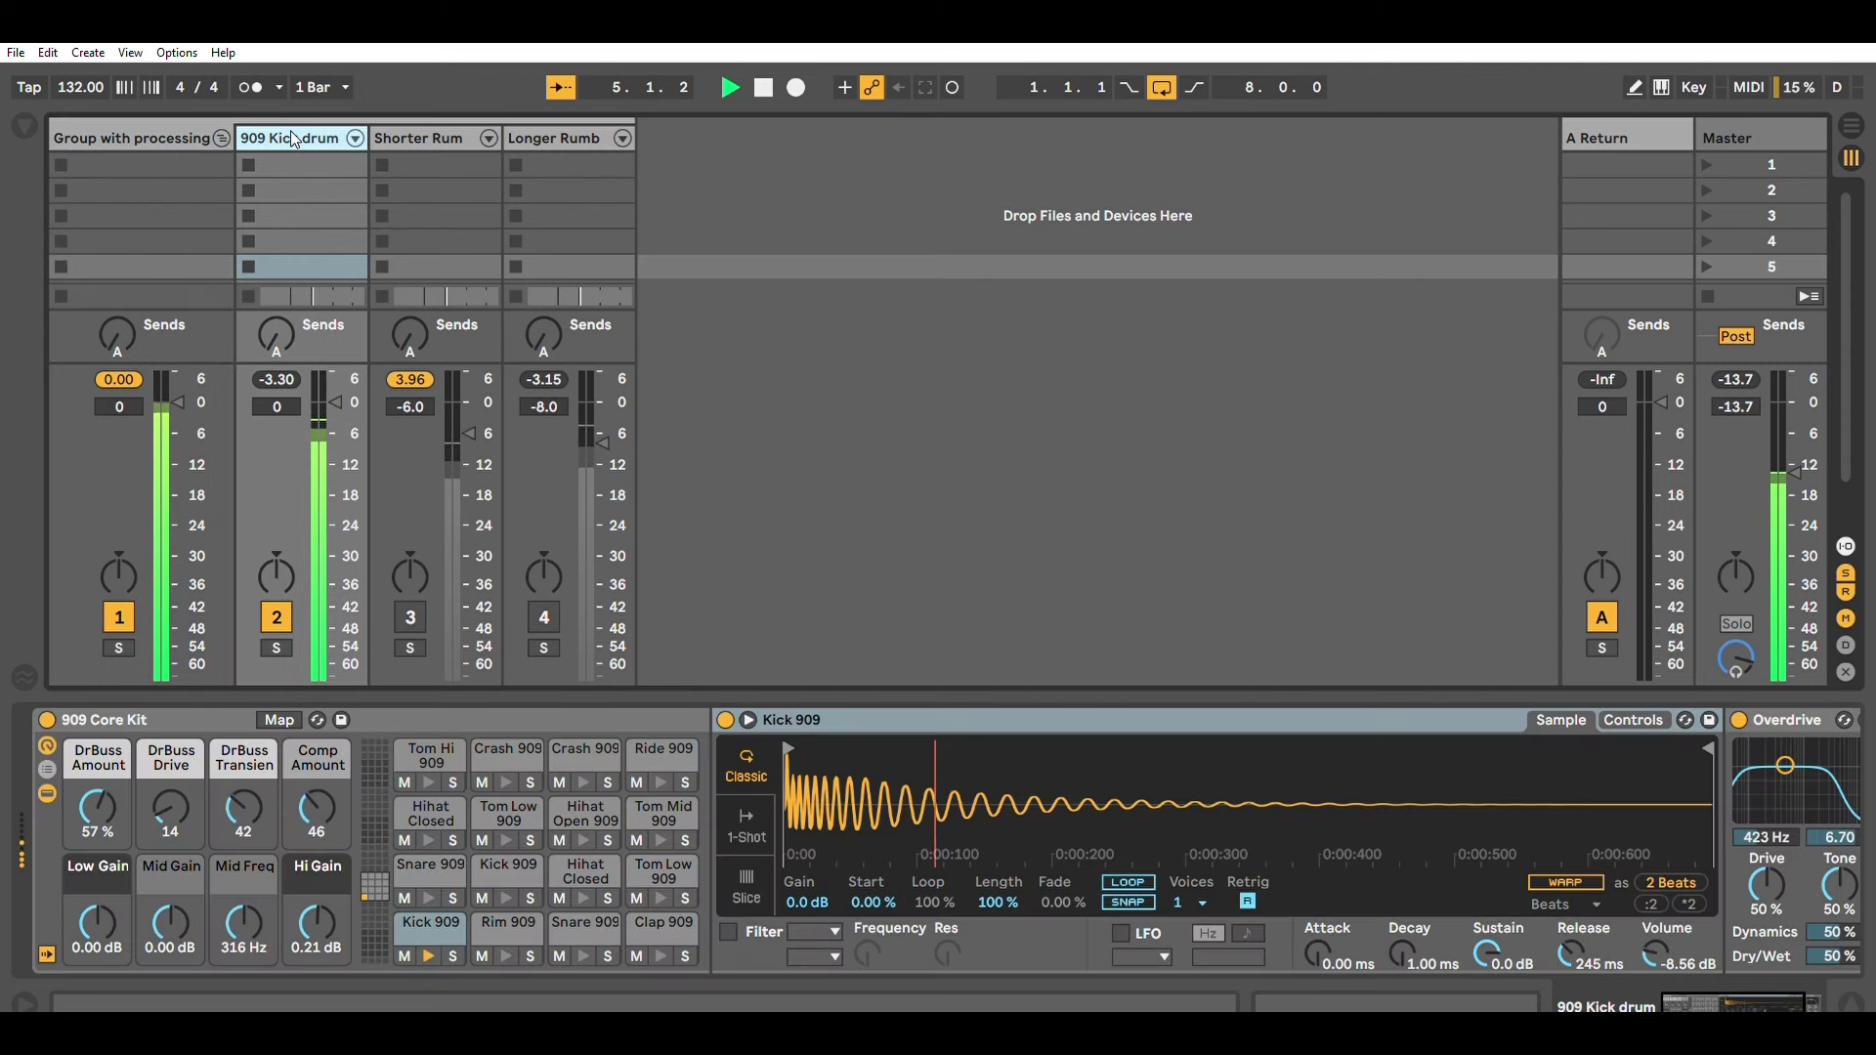
Examine the Shorter Rumble track's device chain from the 909 Core Kit through Reverb, Overdrive and Saturator
{"action": "left_click", "coordinate": [418, 125]}
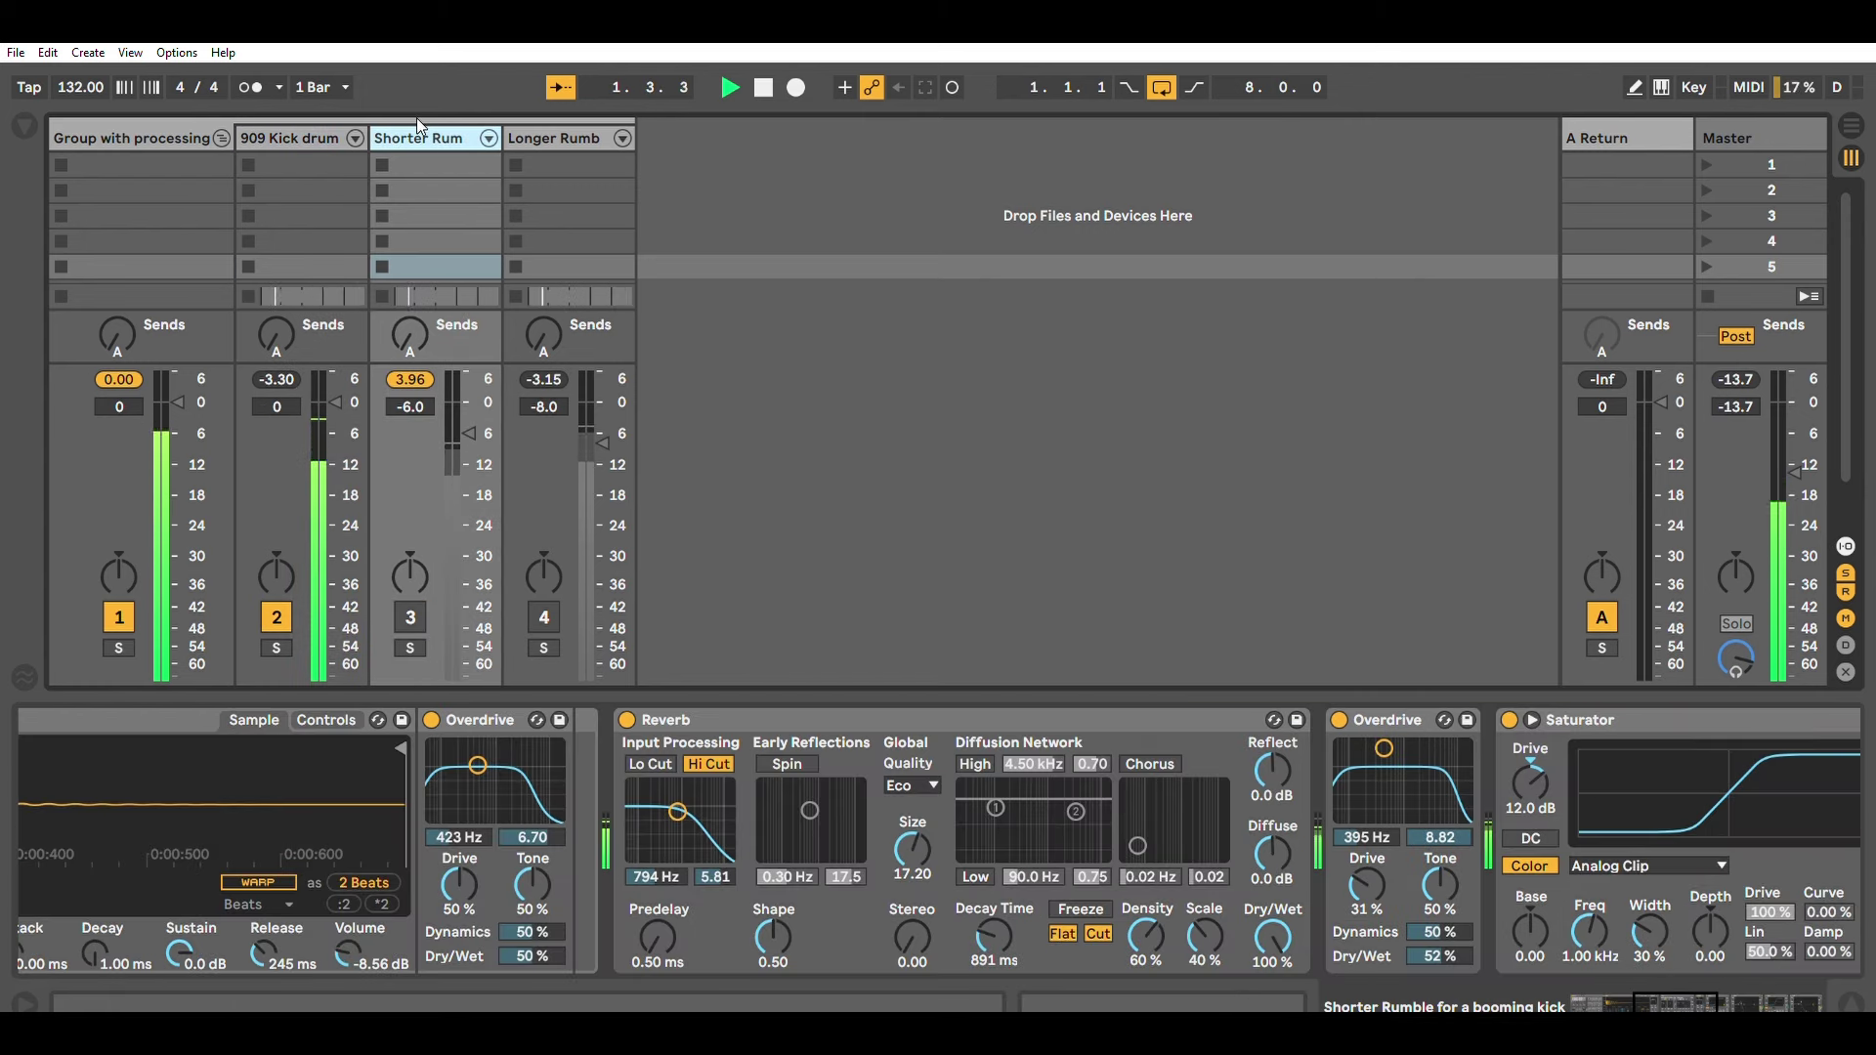
{"action": "left_click", "coordinate": [1609, 1005]}
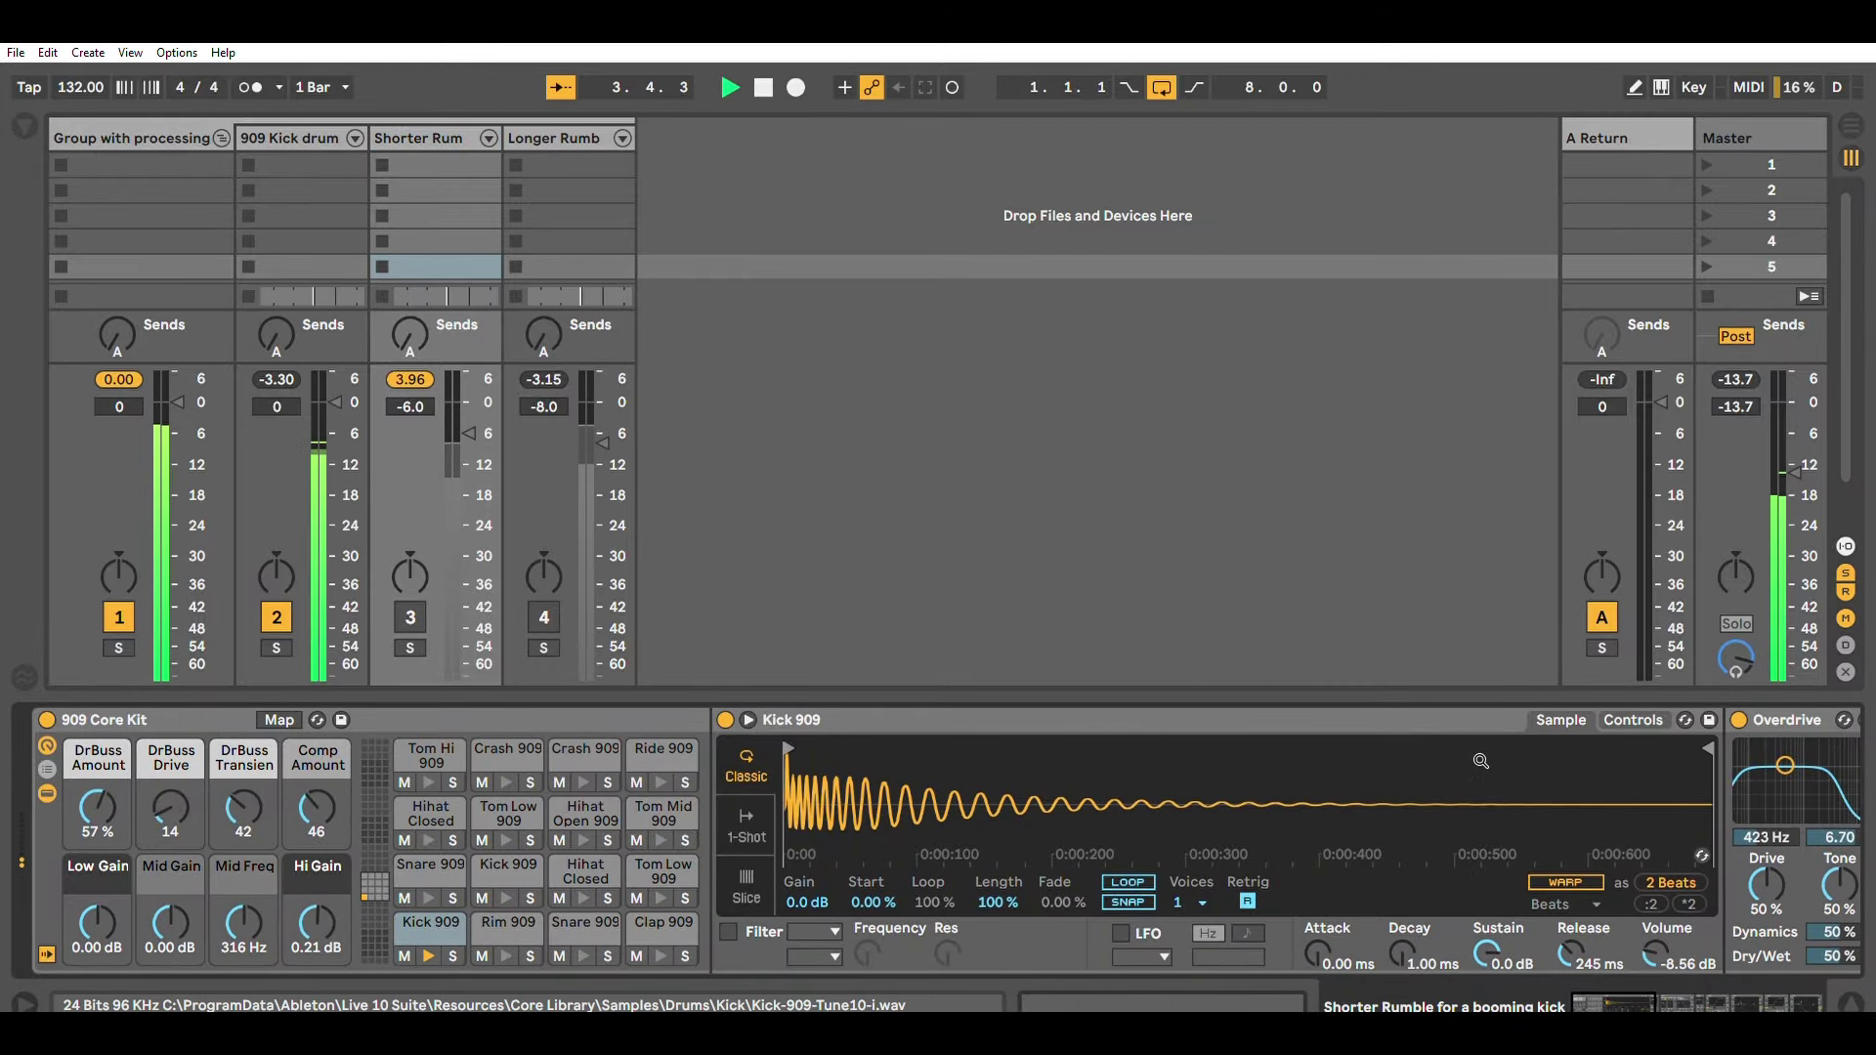
{"action": "left_click_drag", "start_coordinate": [1627, 983], "coordinate": [1675, 983]}
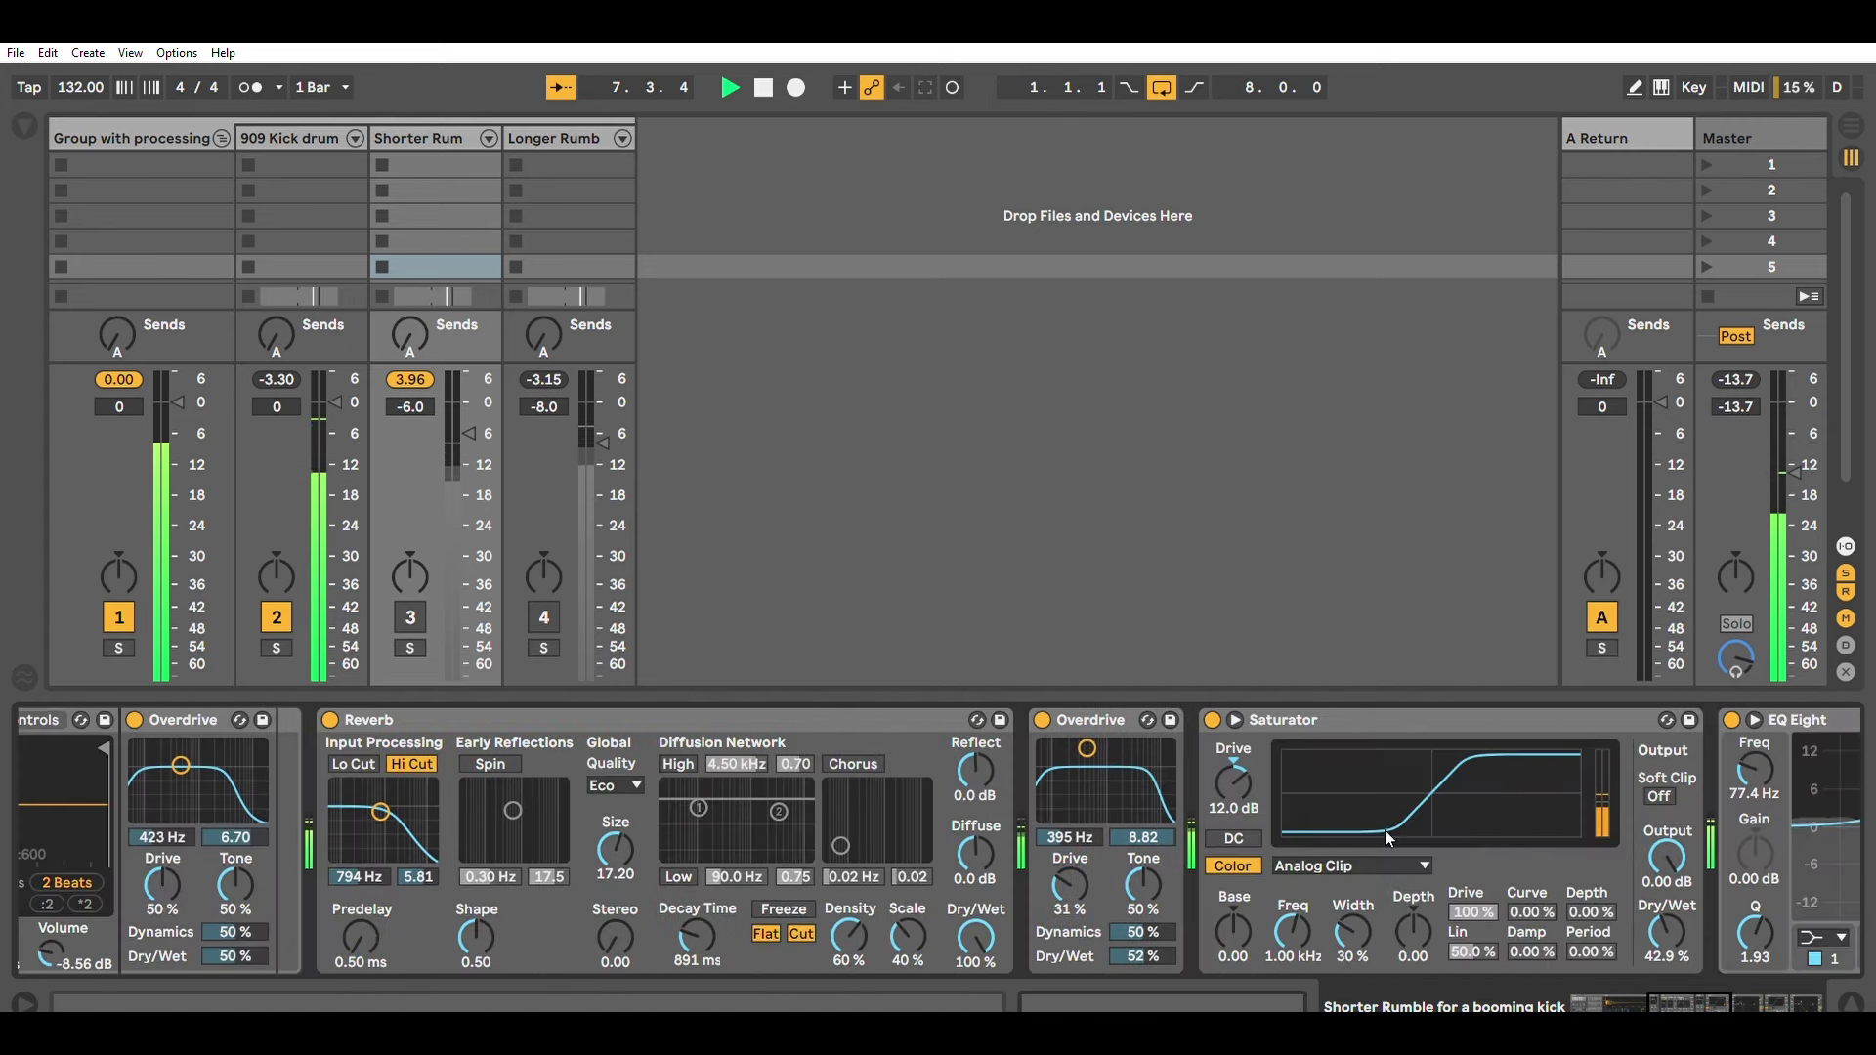
Unmute and solo the Shorter Rumble track, and bypass its Overdrive, both Saturators and both EQ Eights after the Reverb
{"action": "left_click", "coordinate": [1041, 720]}
{"action": "left_click", "coordinate": [410, 616]}
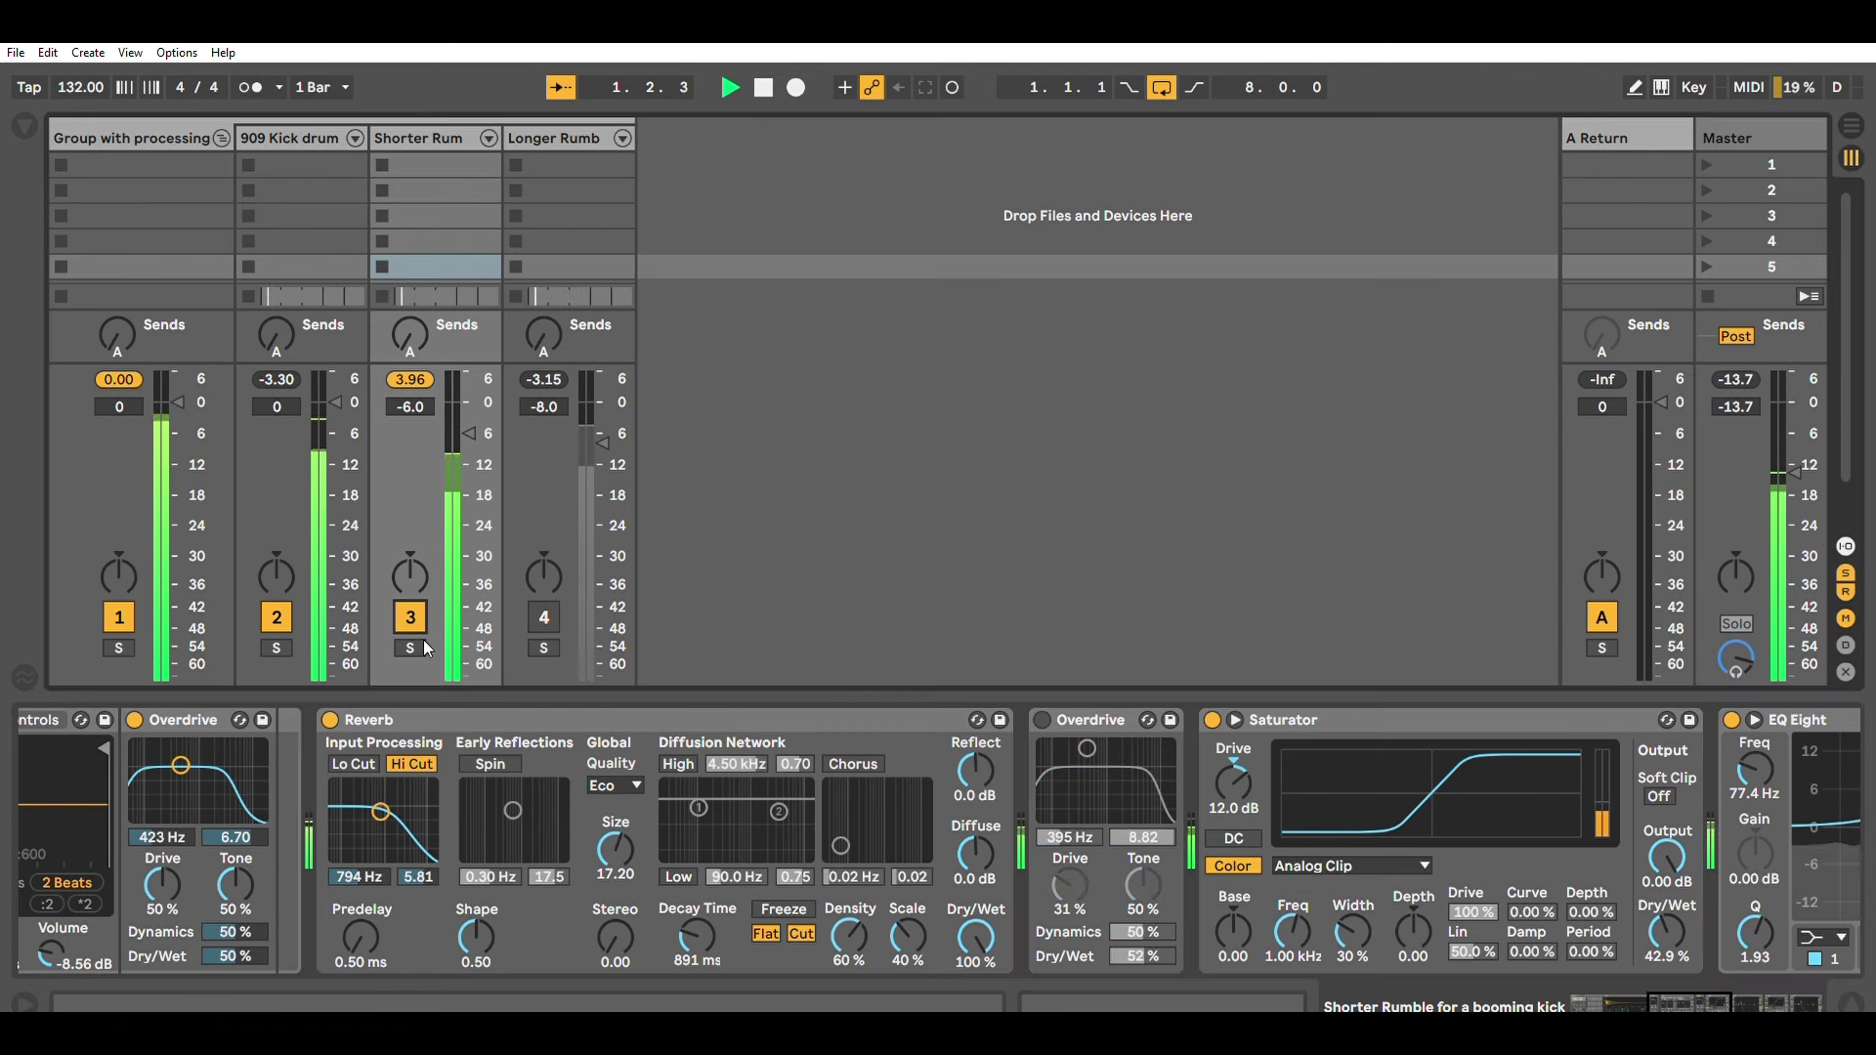
{"action": "left_click", "coordinate": [418, 648]}
{"action": "left_click", "coordinate": [1212, 720]}
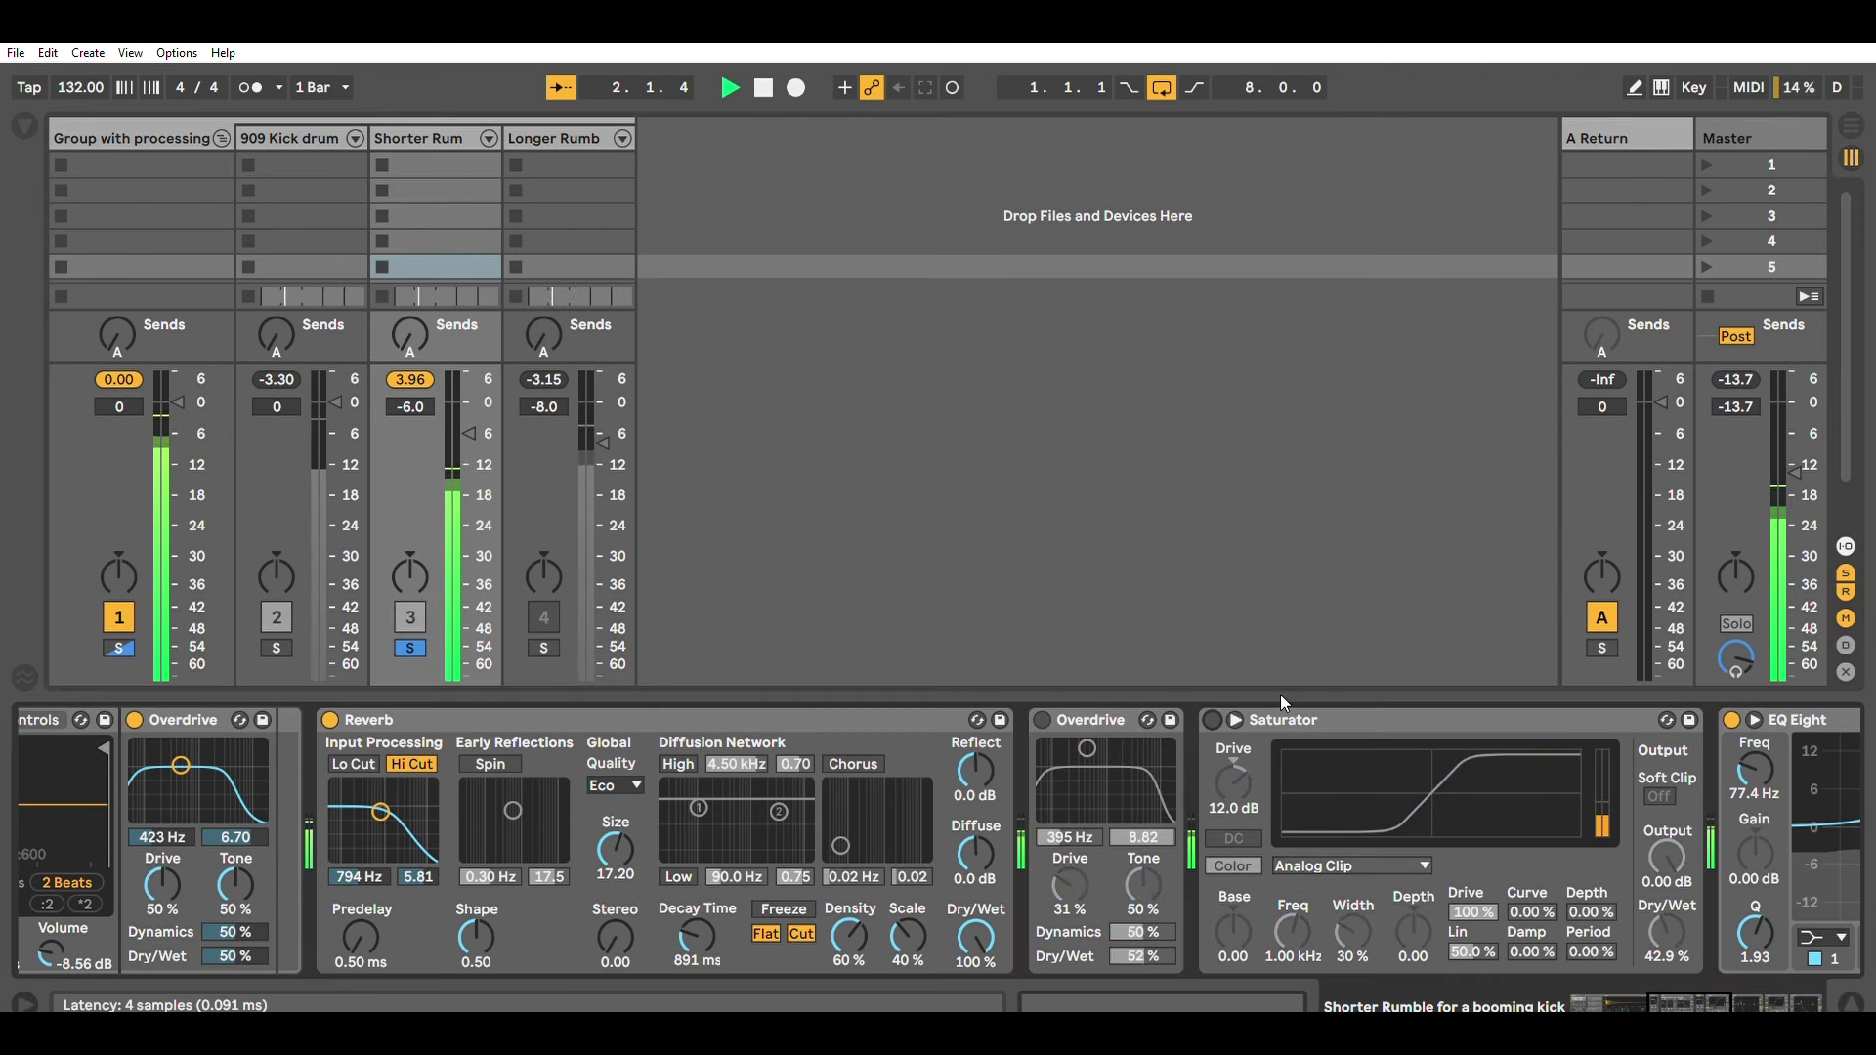
{"action": "left_click", "coordinate": [1732, 719]}
{"action": "left_click_drag", "start_coordinate": [1715, 995], "coordinate": [1807, 992]}
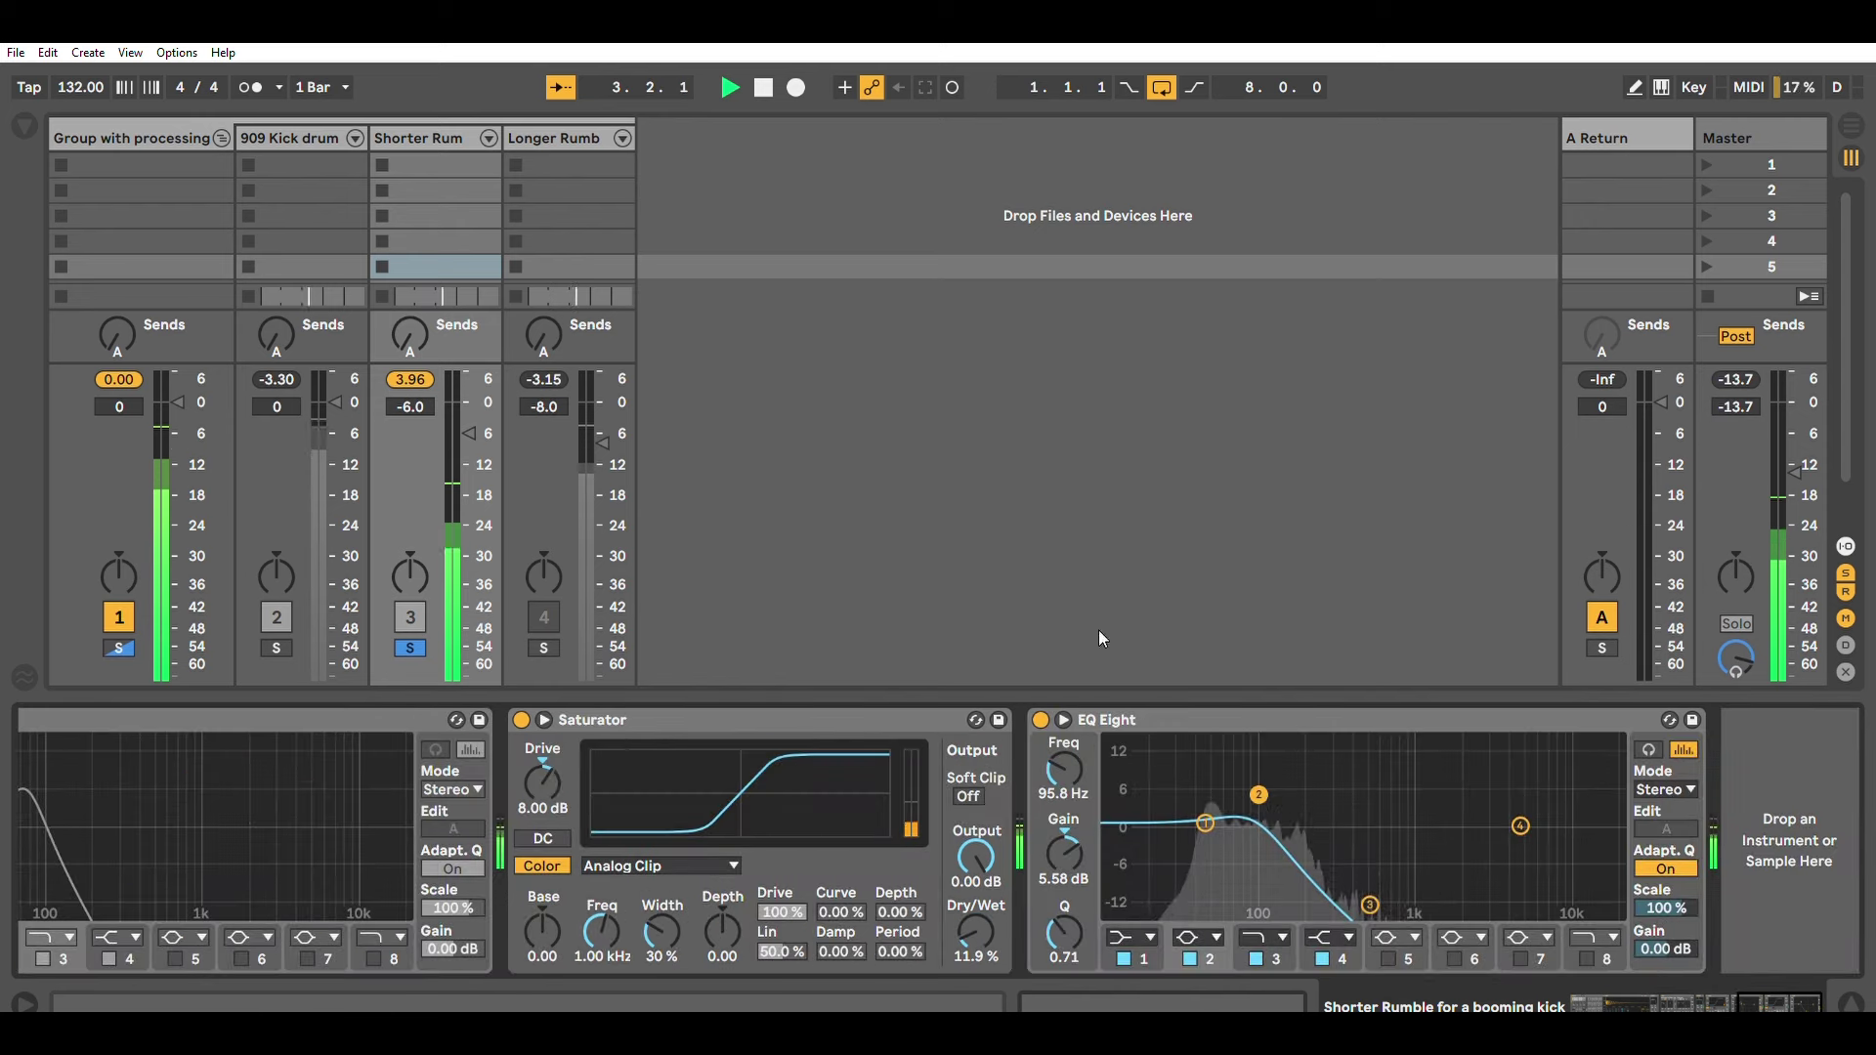
{"action": "left_click", "coordinate": [1040, 720]}
{"action": "left_click", "coordinate": [521, 721]}
Review the Shorter Rumble chain from its start and re-enable the Overdrive, first Saturator and first EQ Eight after the Reverb
{"action": "left_click", "coordinate": [1583, 994]}
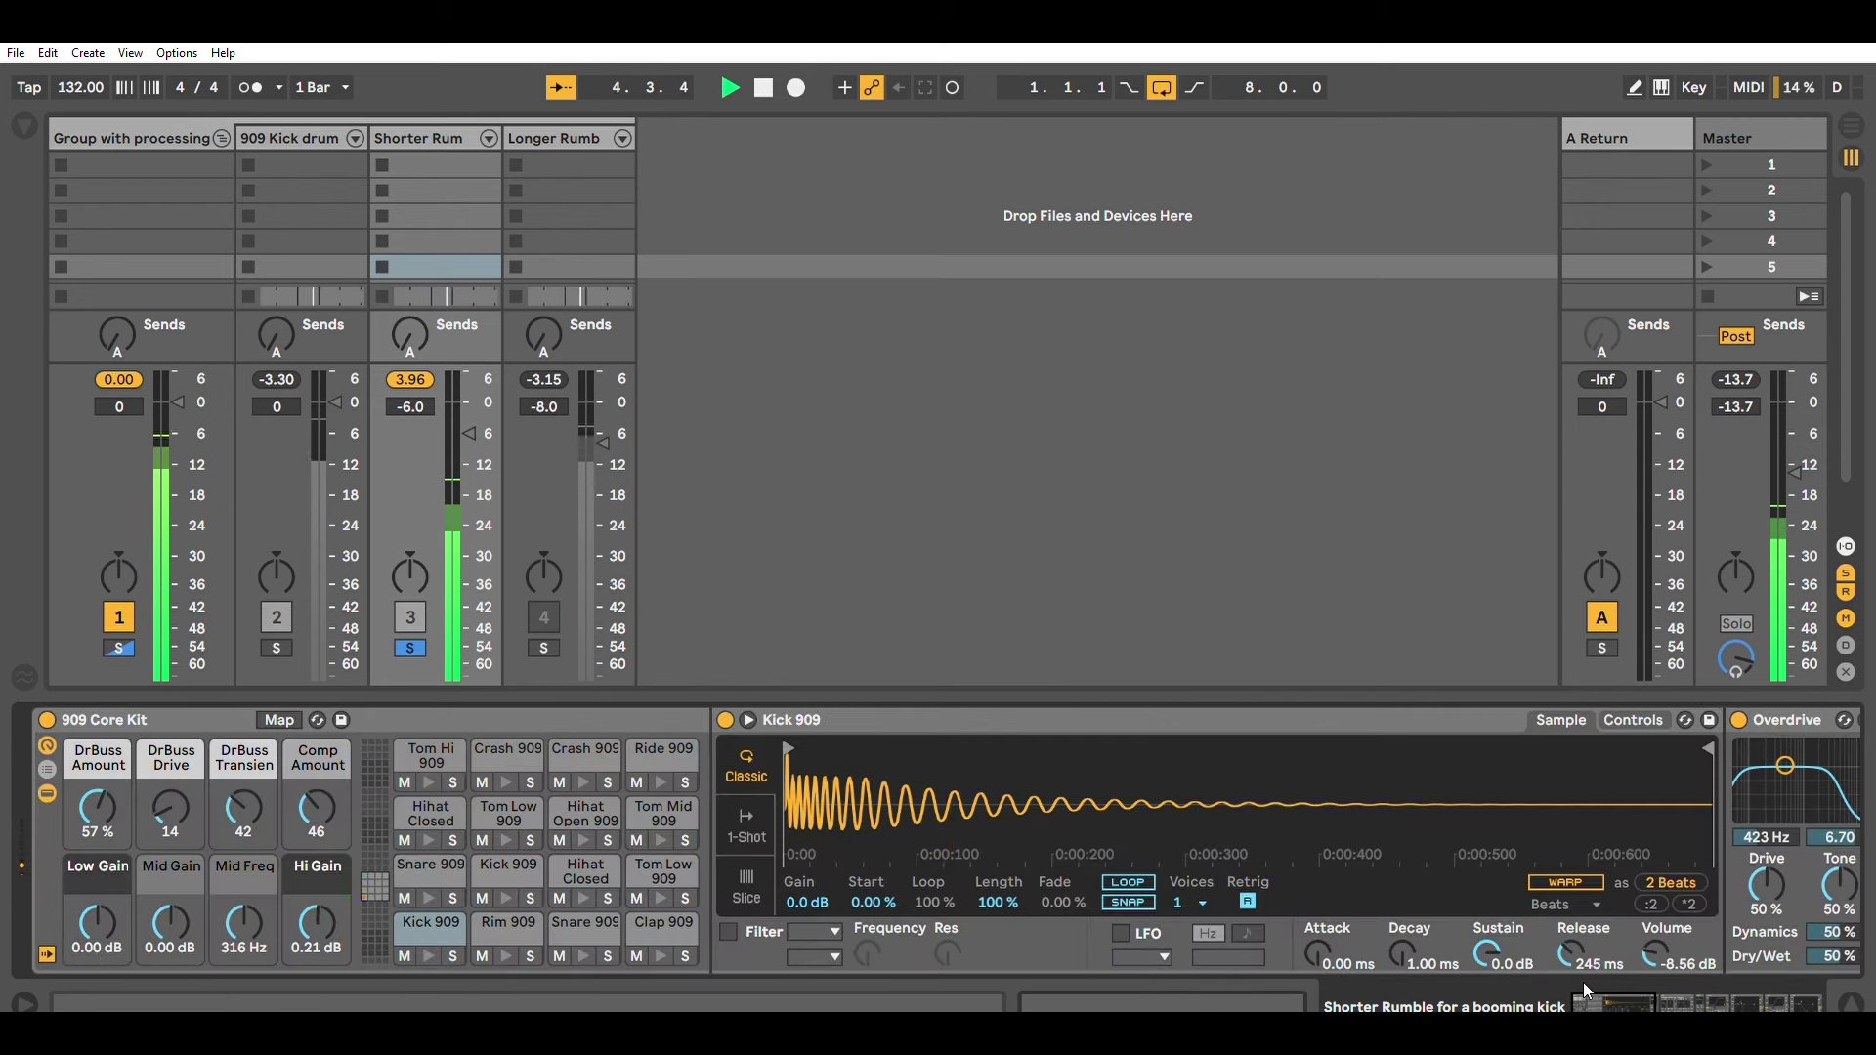
{"action": "left_click_drag", "start_coordinate": [1580, 982], "coordinate": [1667, 988]}
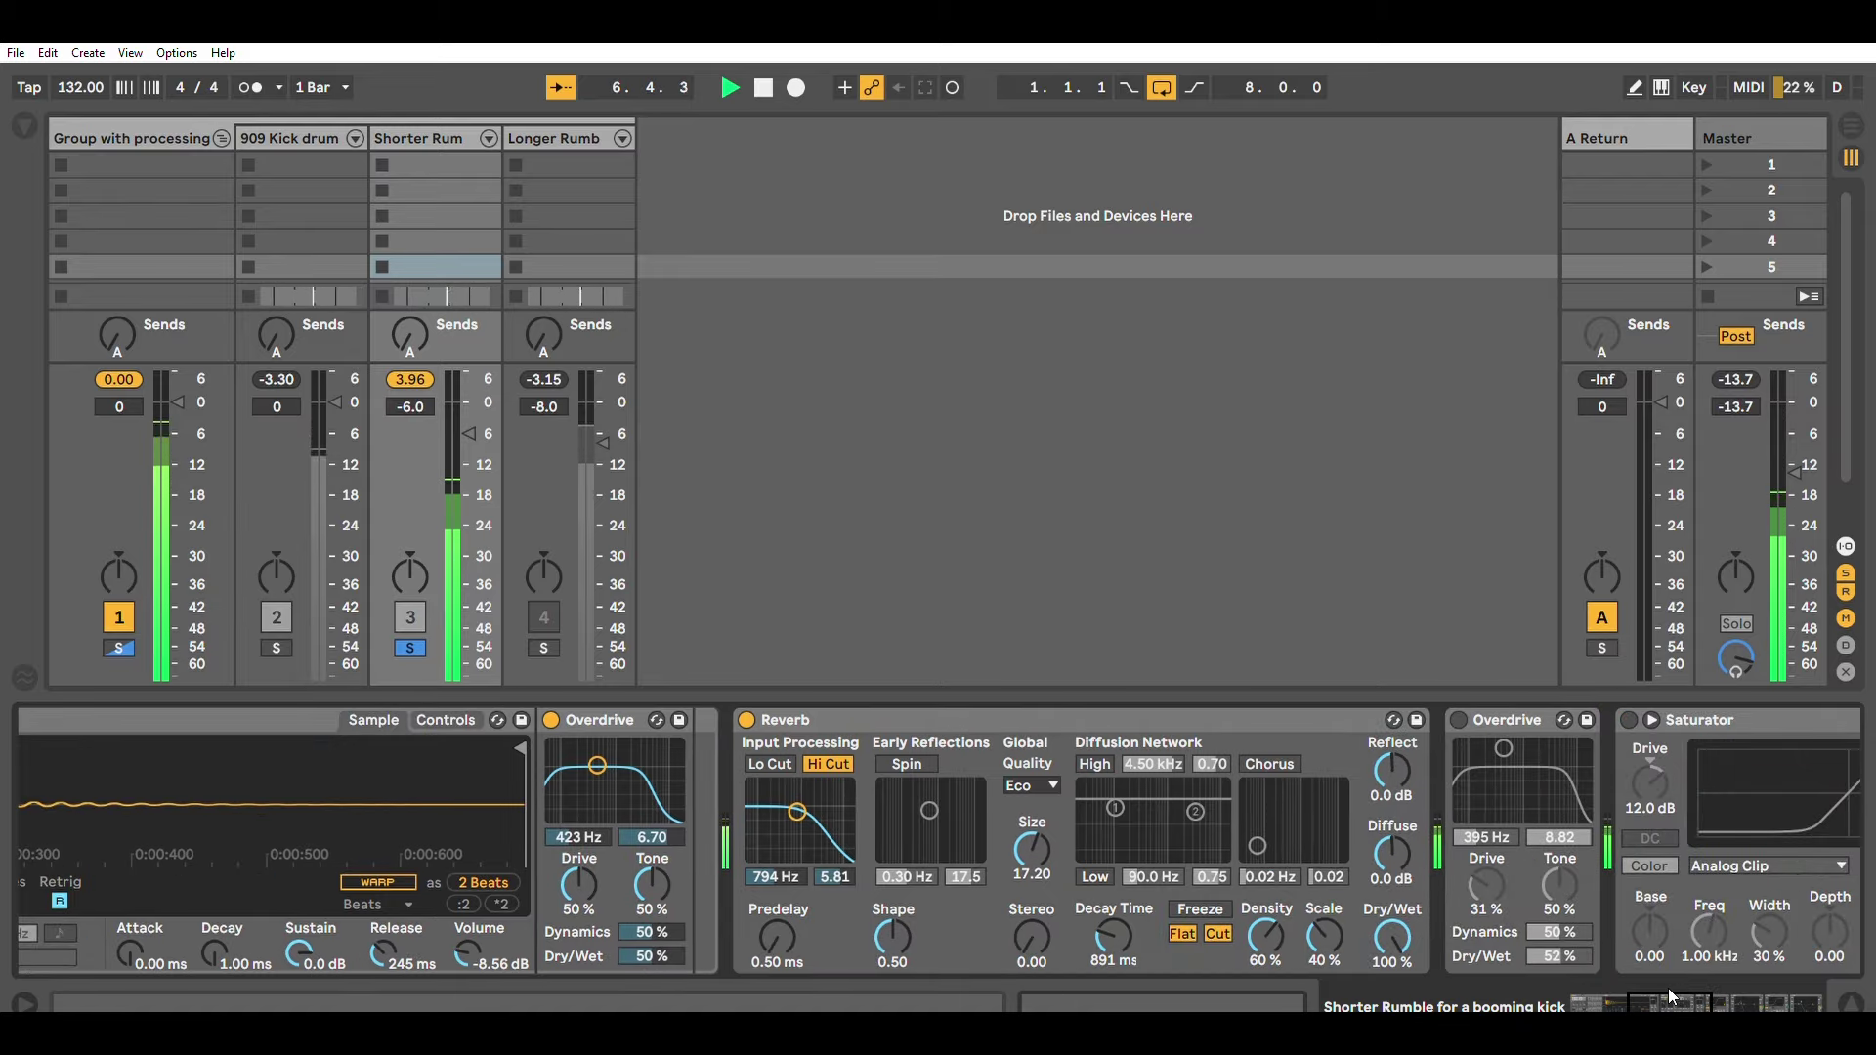
{"action": "mouse_move", "coordinate": [1668, 987]}
{"action": "left_mouse_down"}
{"action": "mouse_move", "coordinate": [1622, 983]}
{"action": "mouse_move", "coordinate": [1687, 984]}
{"action": "left_mouse_up"}
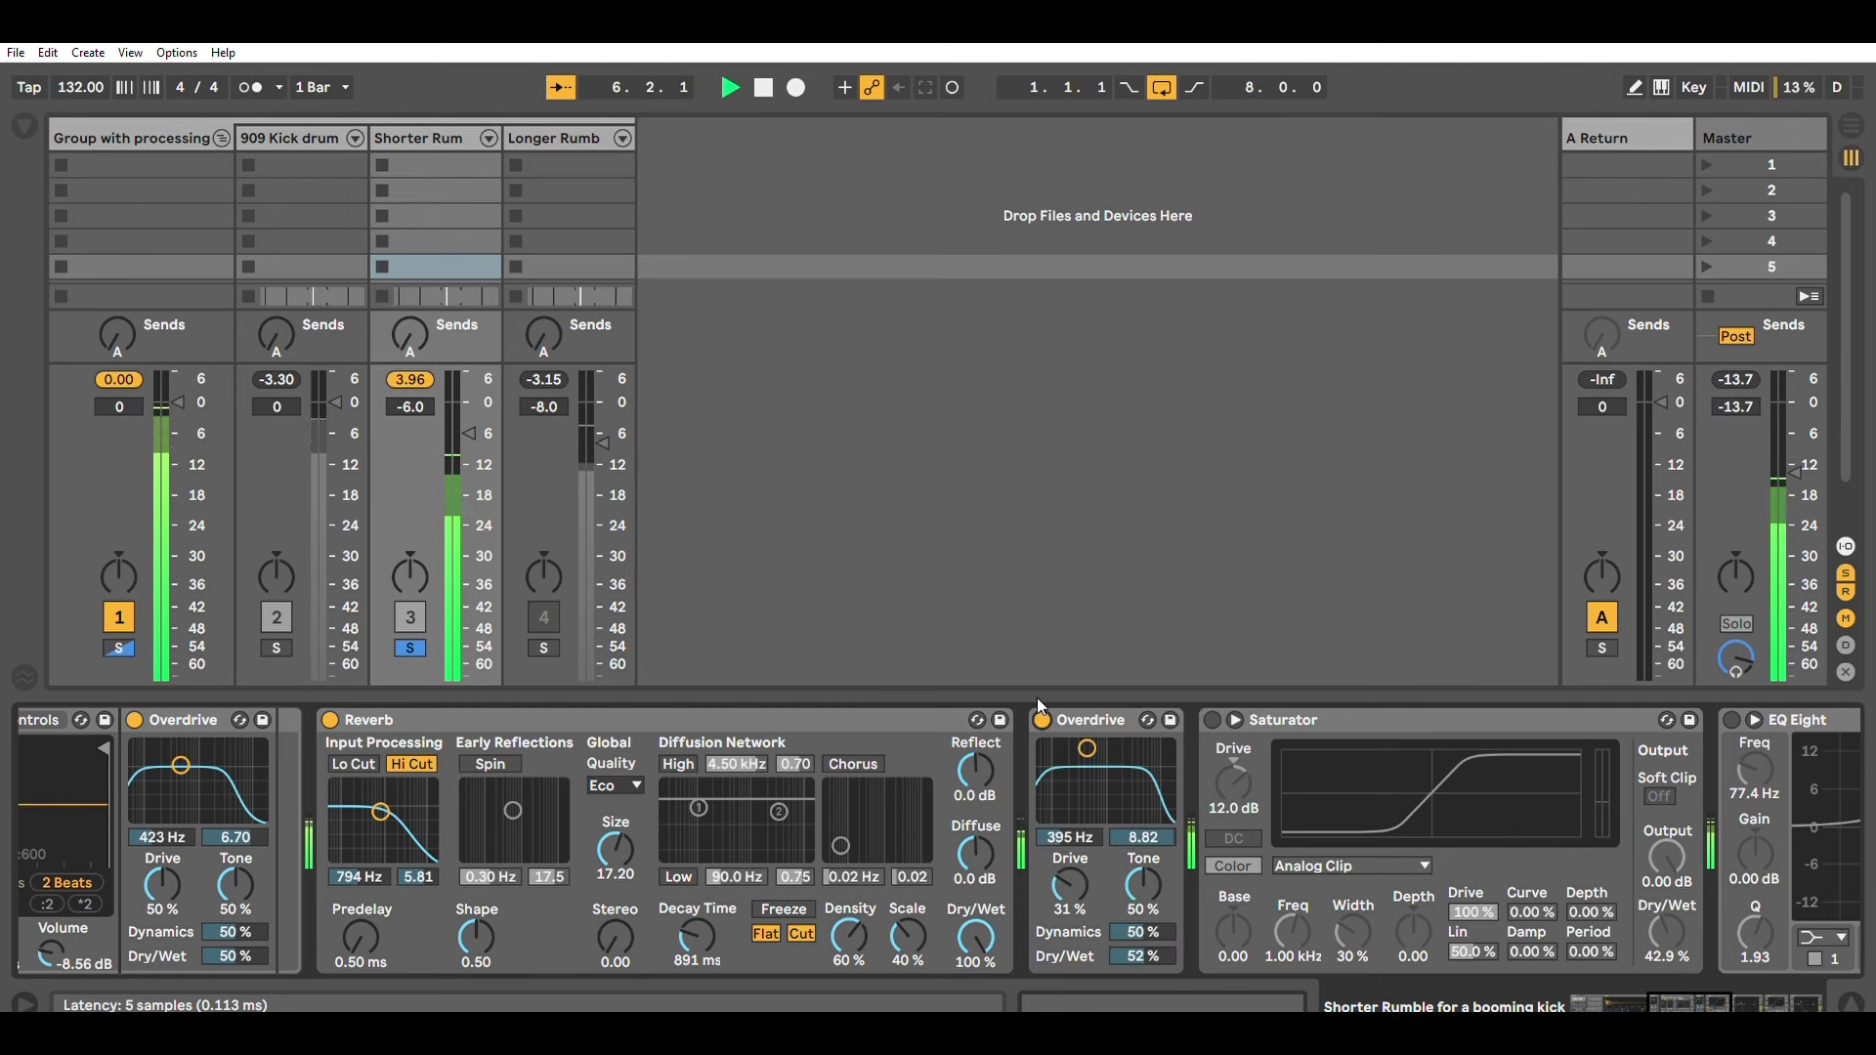
{"action": "left_click", "coordinate": [1211, 719]}
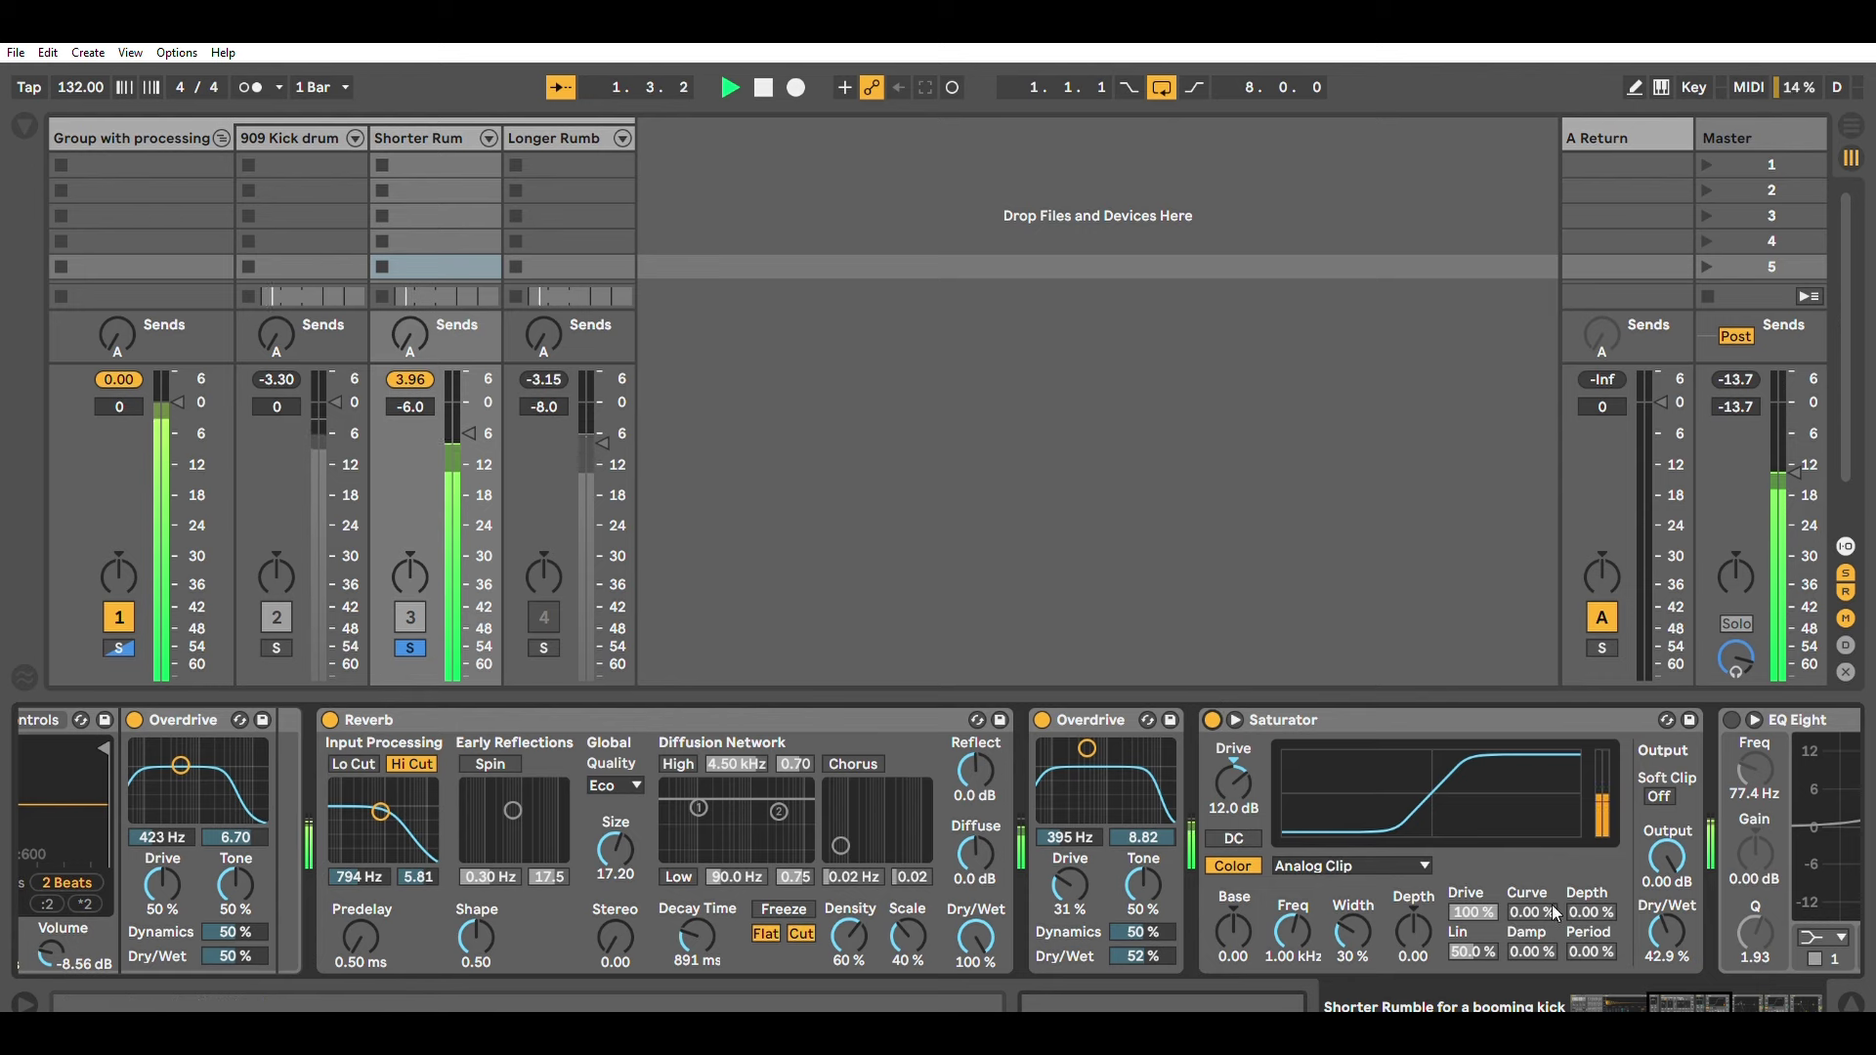
{"action": "left_click_drag", "start_coordinate": [1706, 991], "coordinate": [1725, 983]}
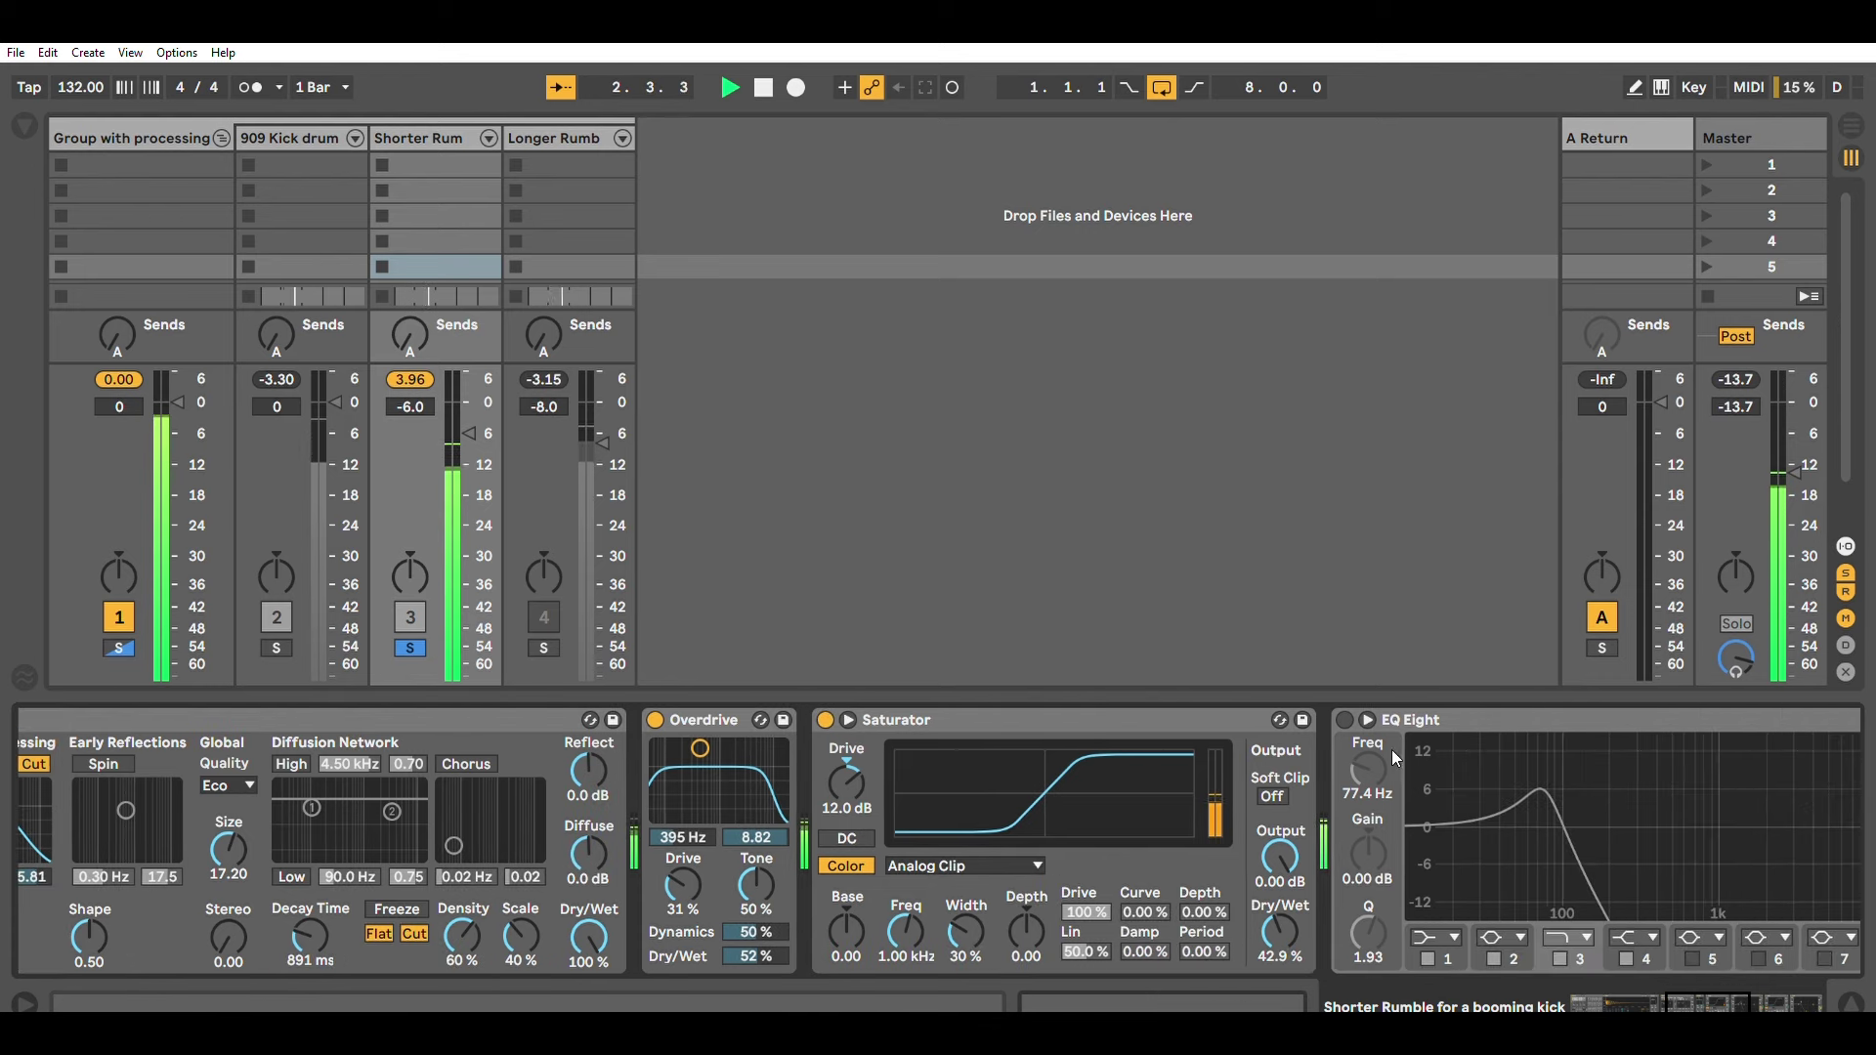
{"action": "left_click", "coordinate": [1345, 718]}
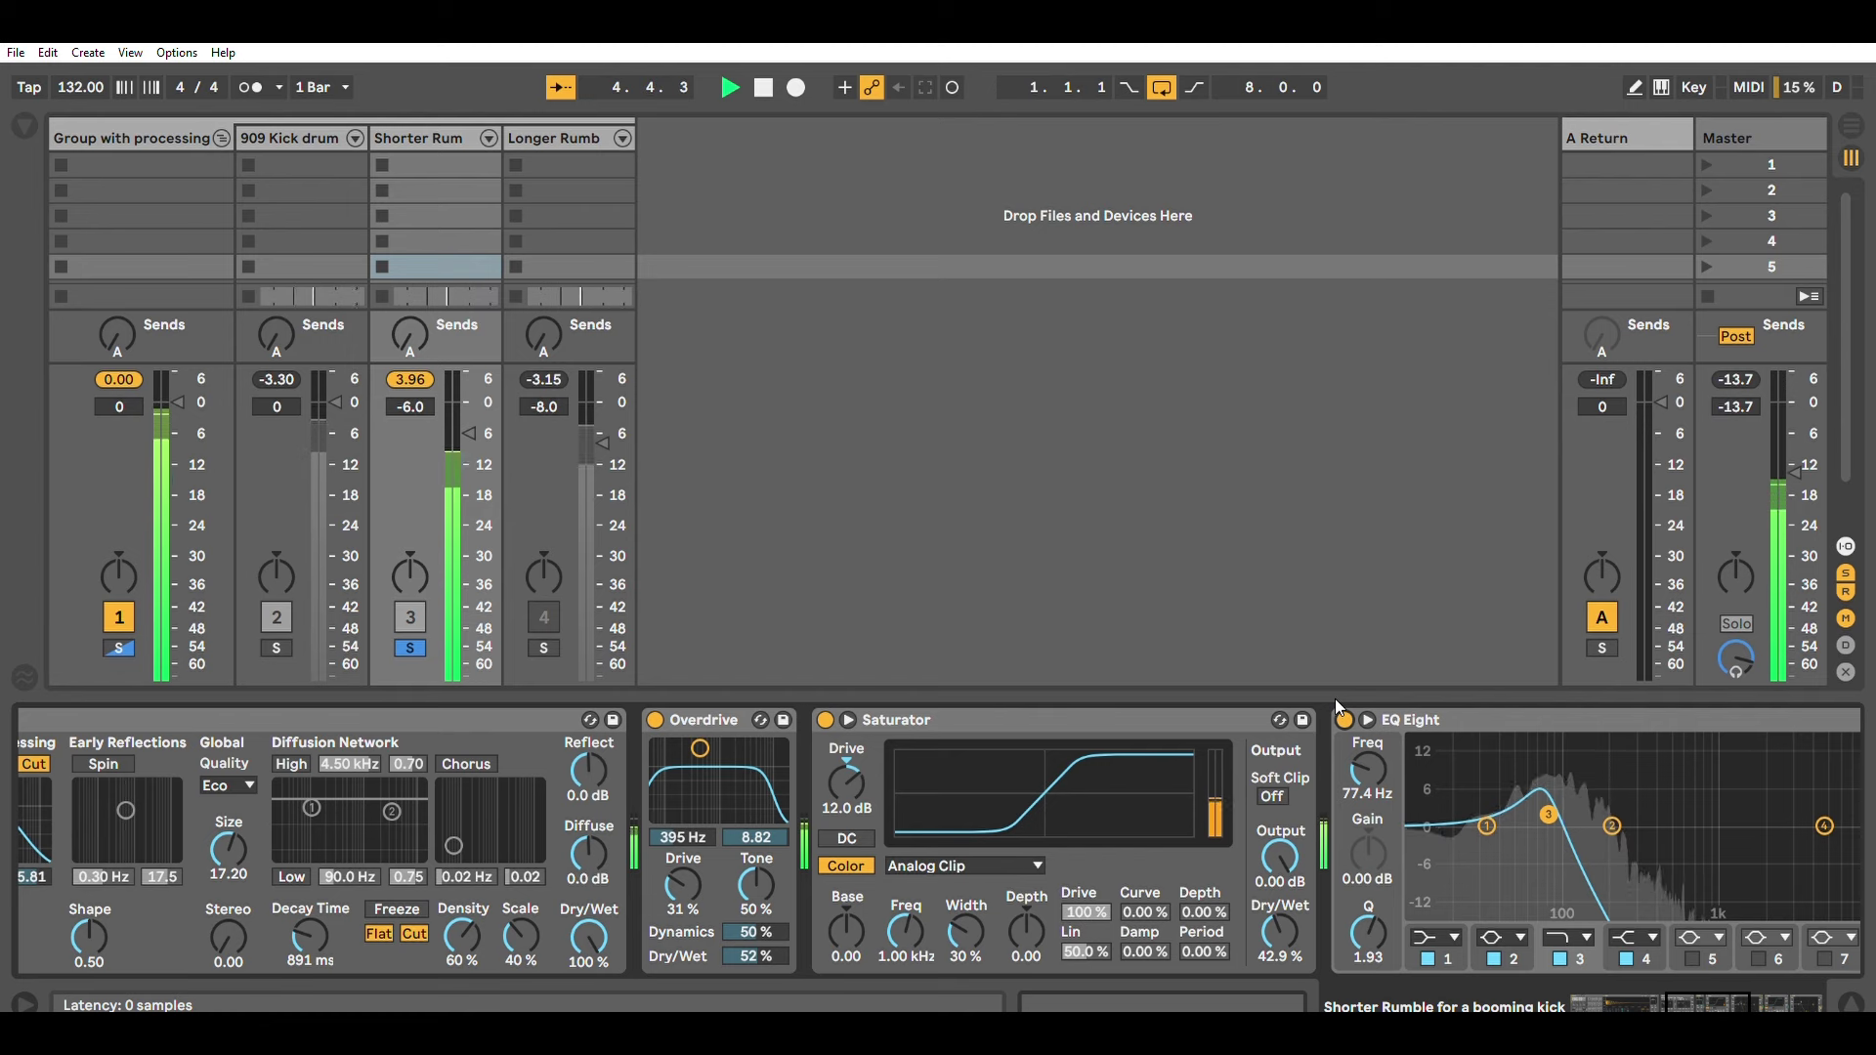
Re-enable the second Saturator on the Shorter Rumble track and set its Dry/Wet to 21.4 %
{"action": "left_click_drag", "start_coordinate": [1710, 989], "coordinate": [1741, 988]}
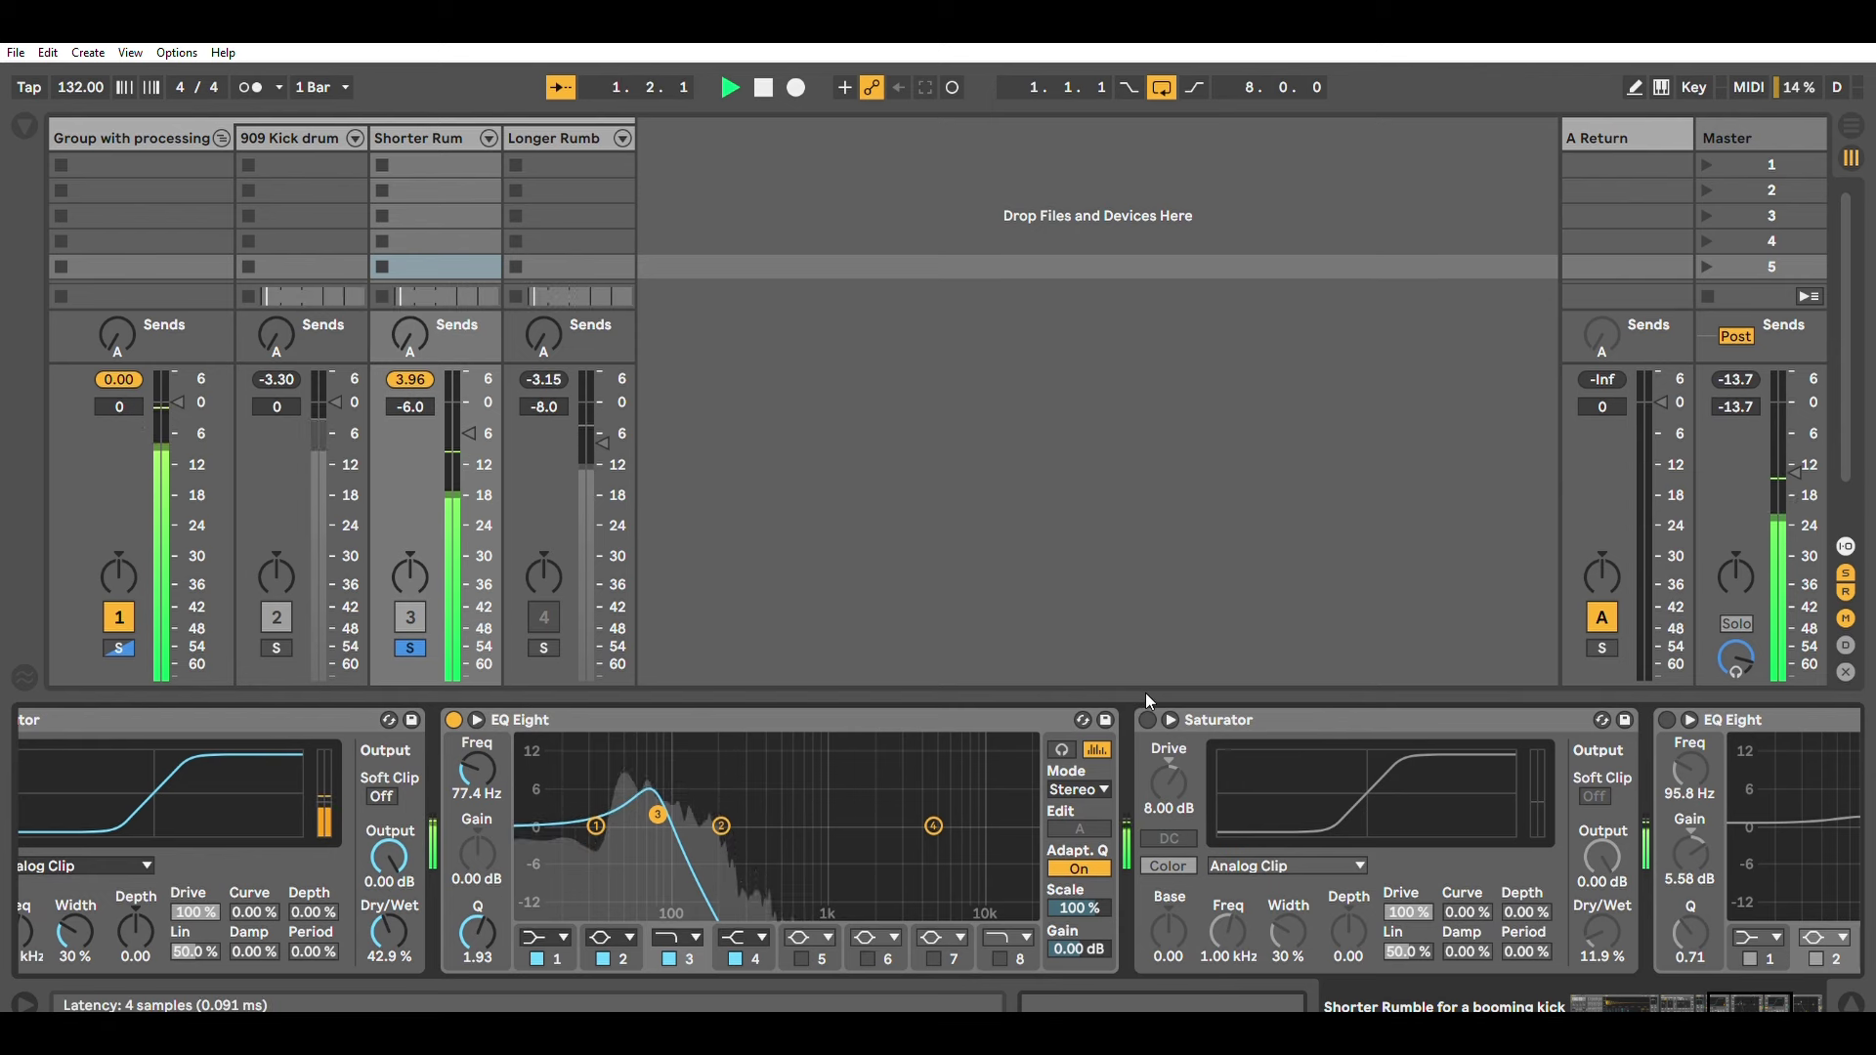
{"action": "left_click", "coordinate": [1147, 718]}
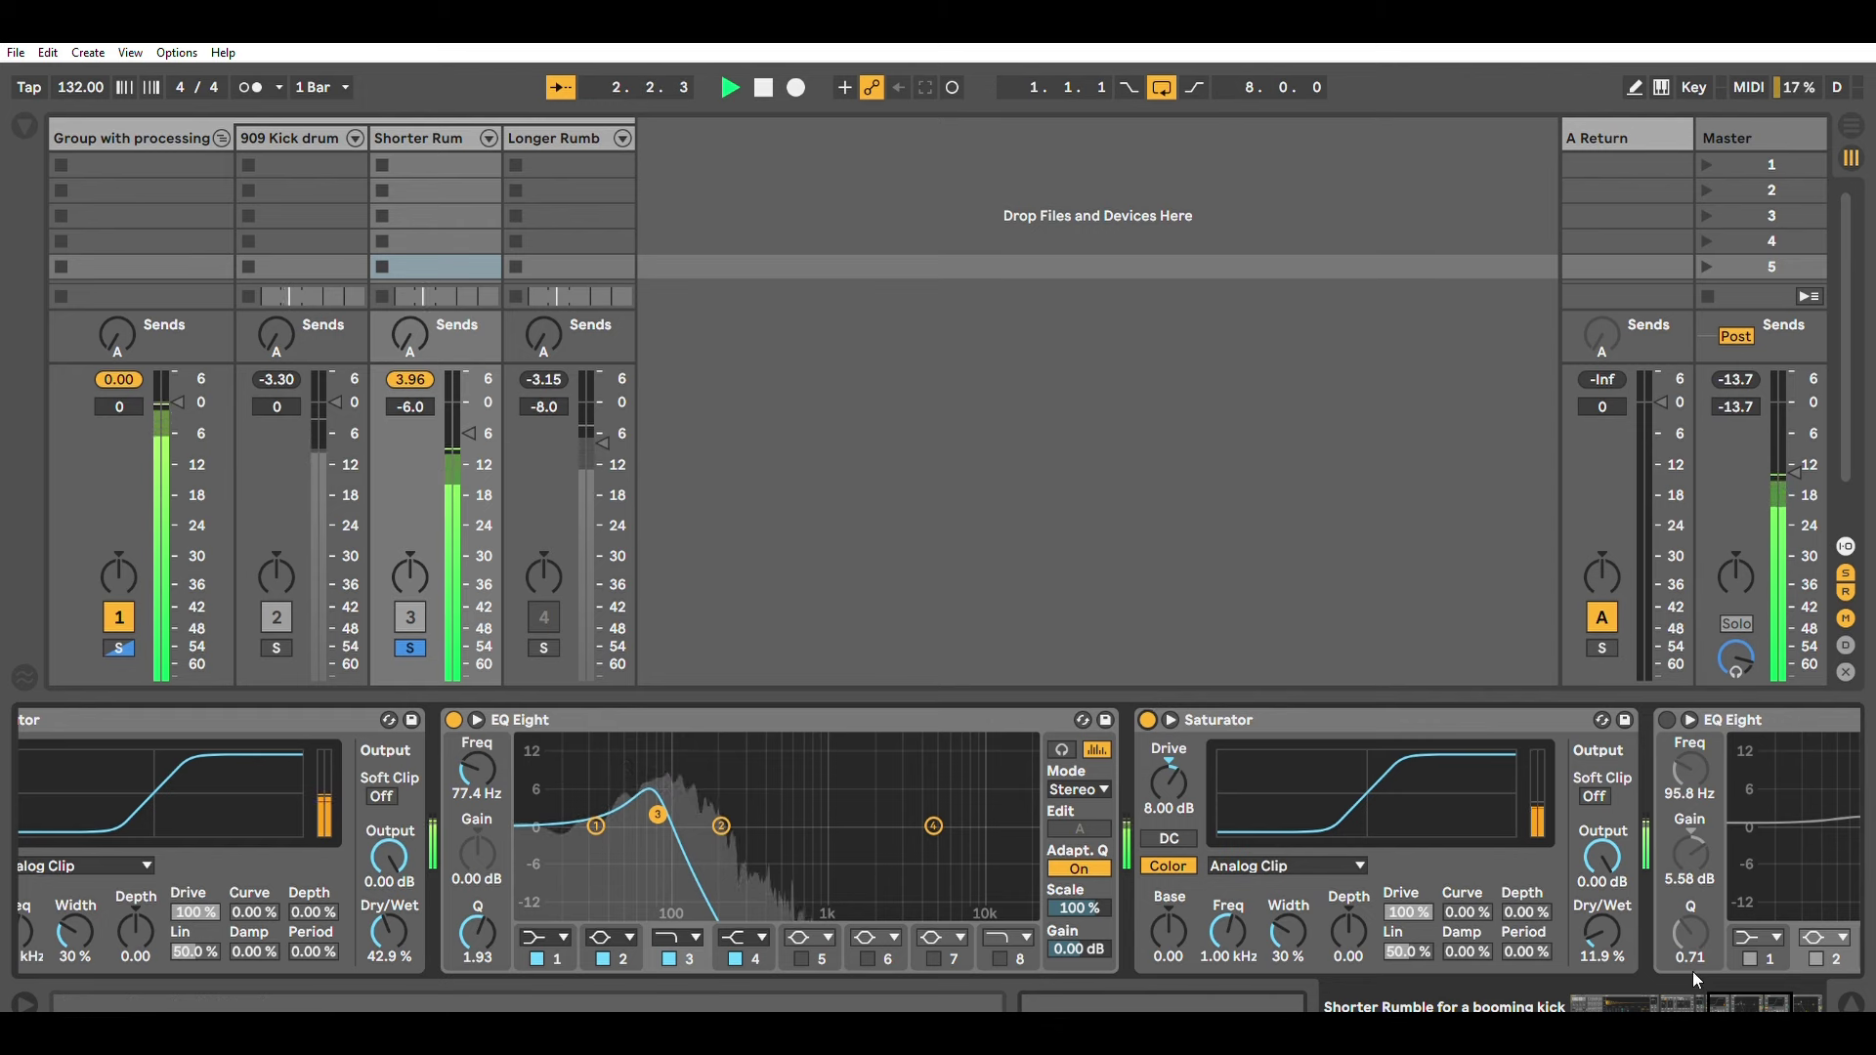
{"action": "left_click_drag", "start_coordinate": [1742, 992], "coordinate": [1765, 989]}
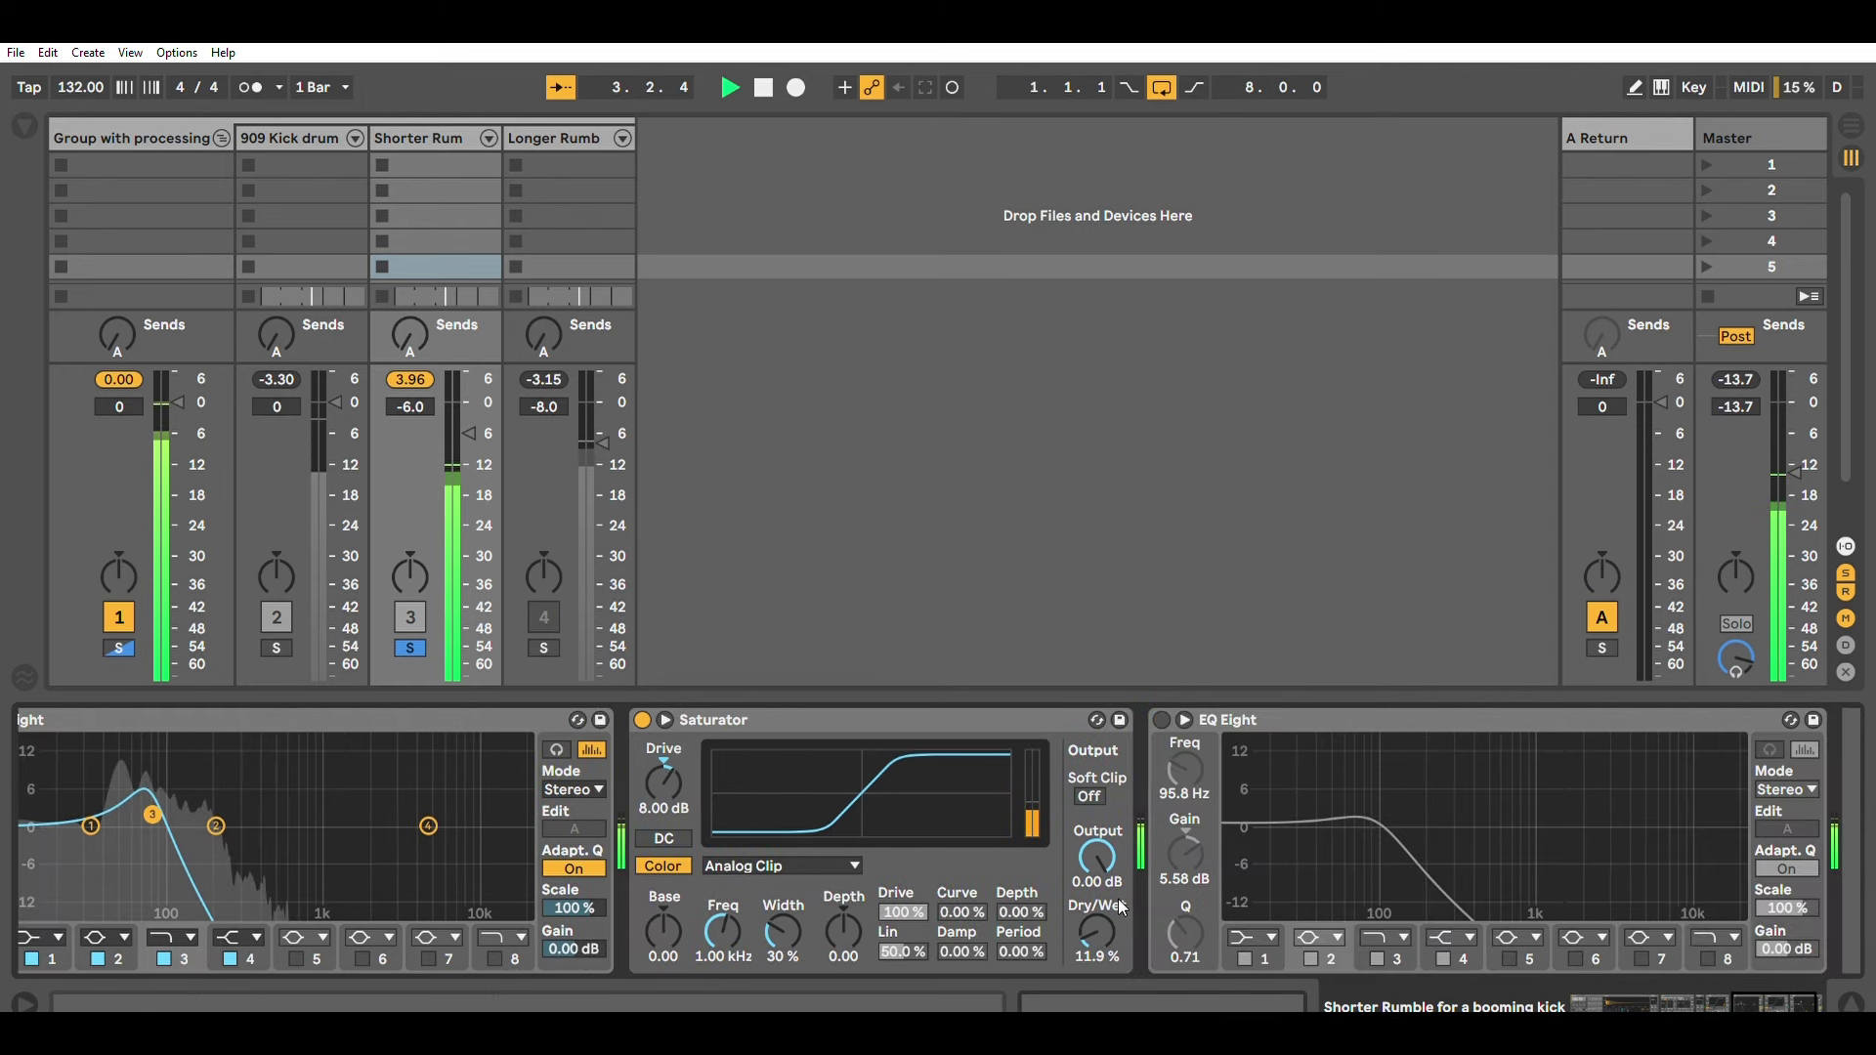
{"action": "mouse_move", "coordinate": [1097, 931]}
{"action": "left_mouse_down"}
{"action": "mouse_move", "coordinate": [1096, 873]}
{"action": "mouse_move", "coordinate": [1110, 912]}
{"action": "left_mouse_up"}
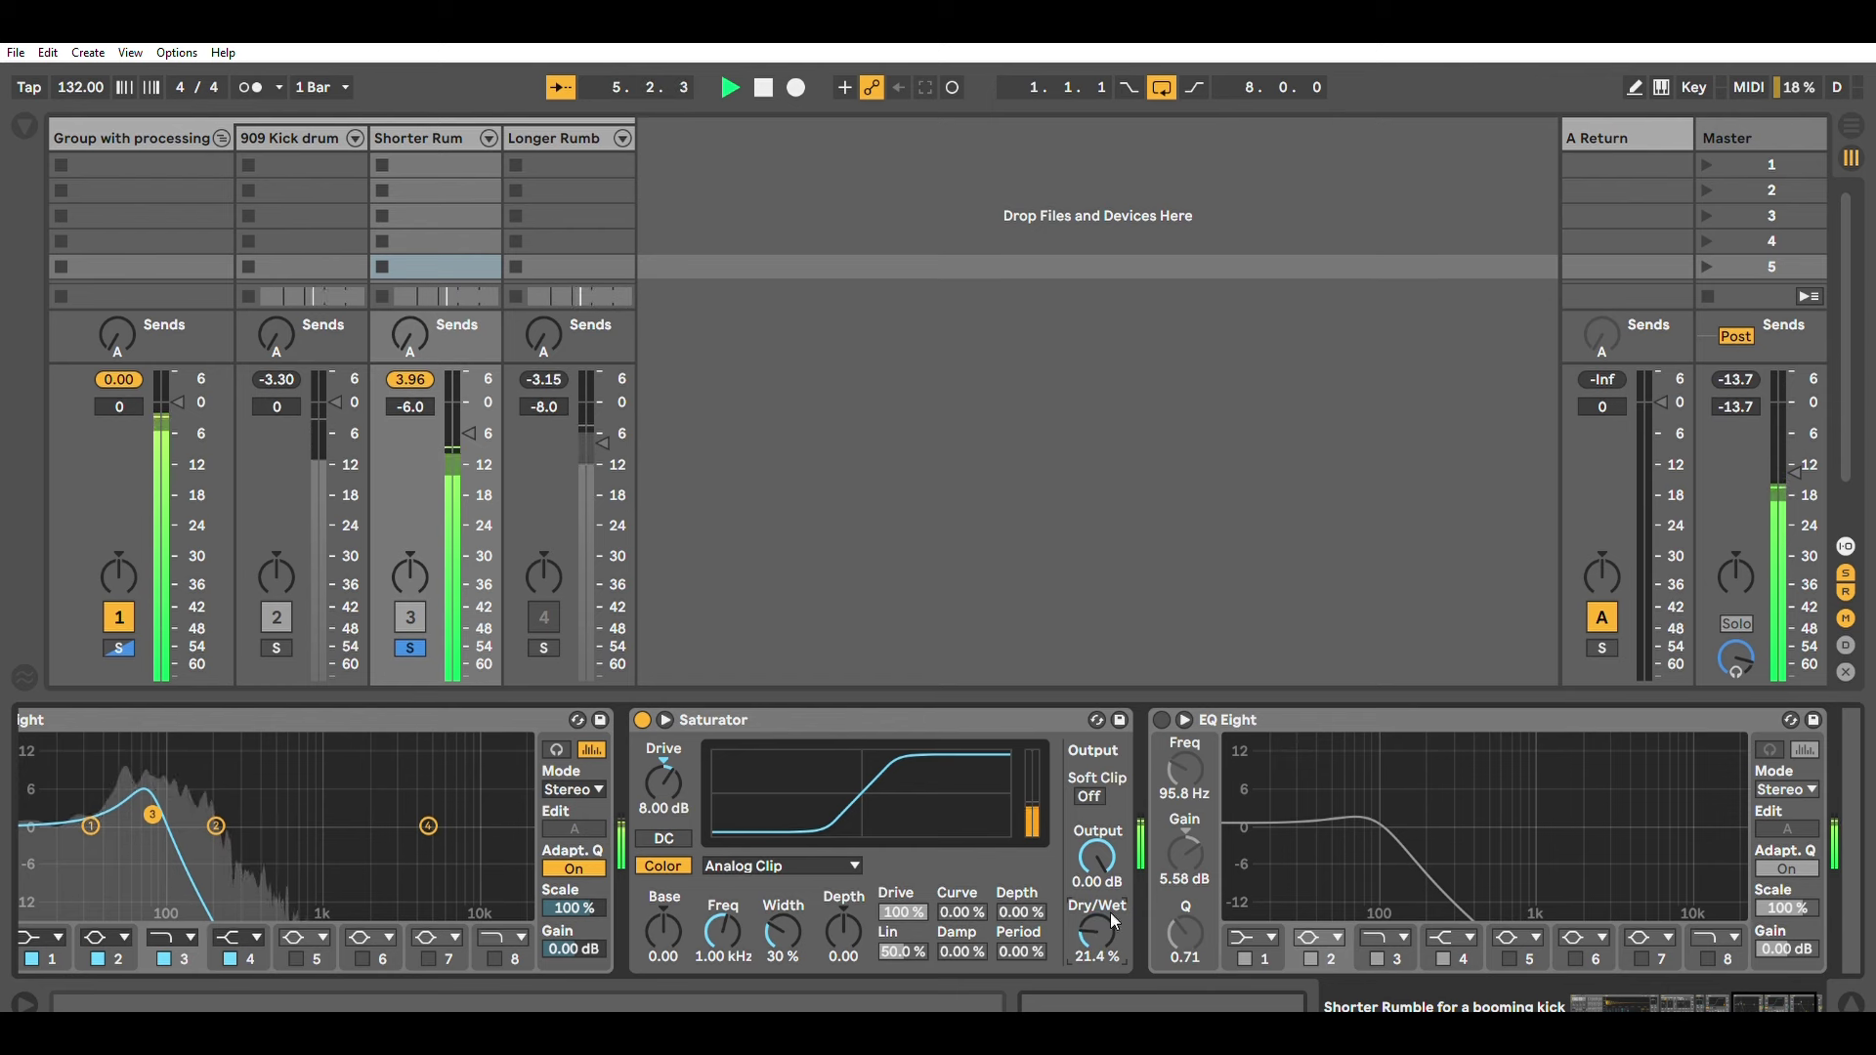
Re-enable the last EQ Eight on the Shorter Rumble track and set its band 2 to 100 Hz with 7.81 dB gain
{"action": "left_click", "coordinate": [1160, 718]}
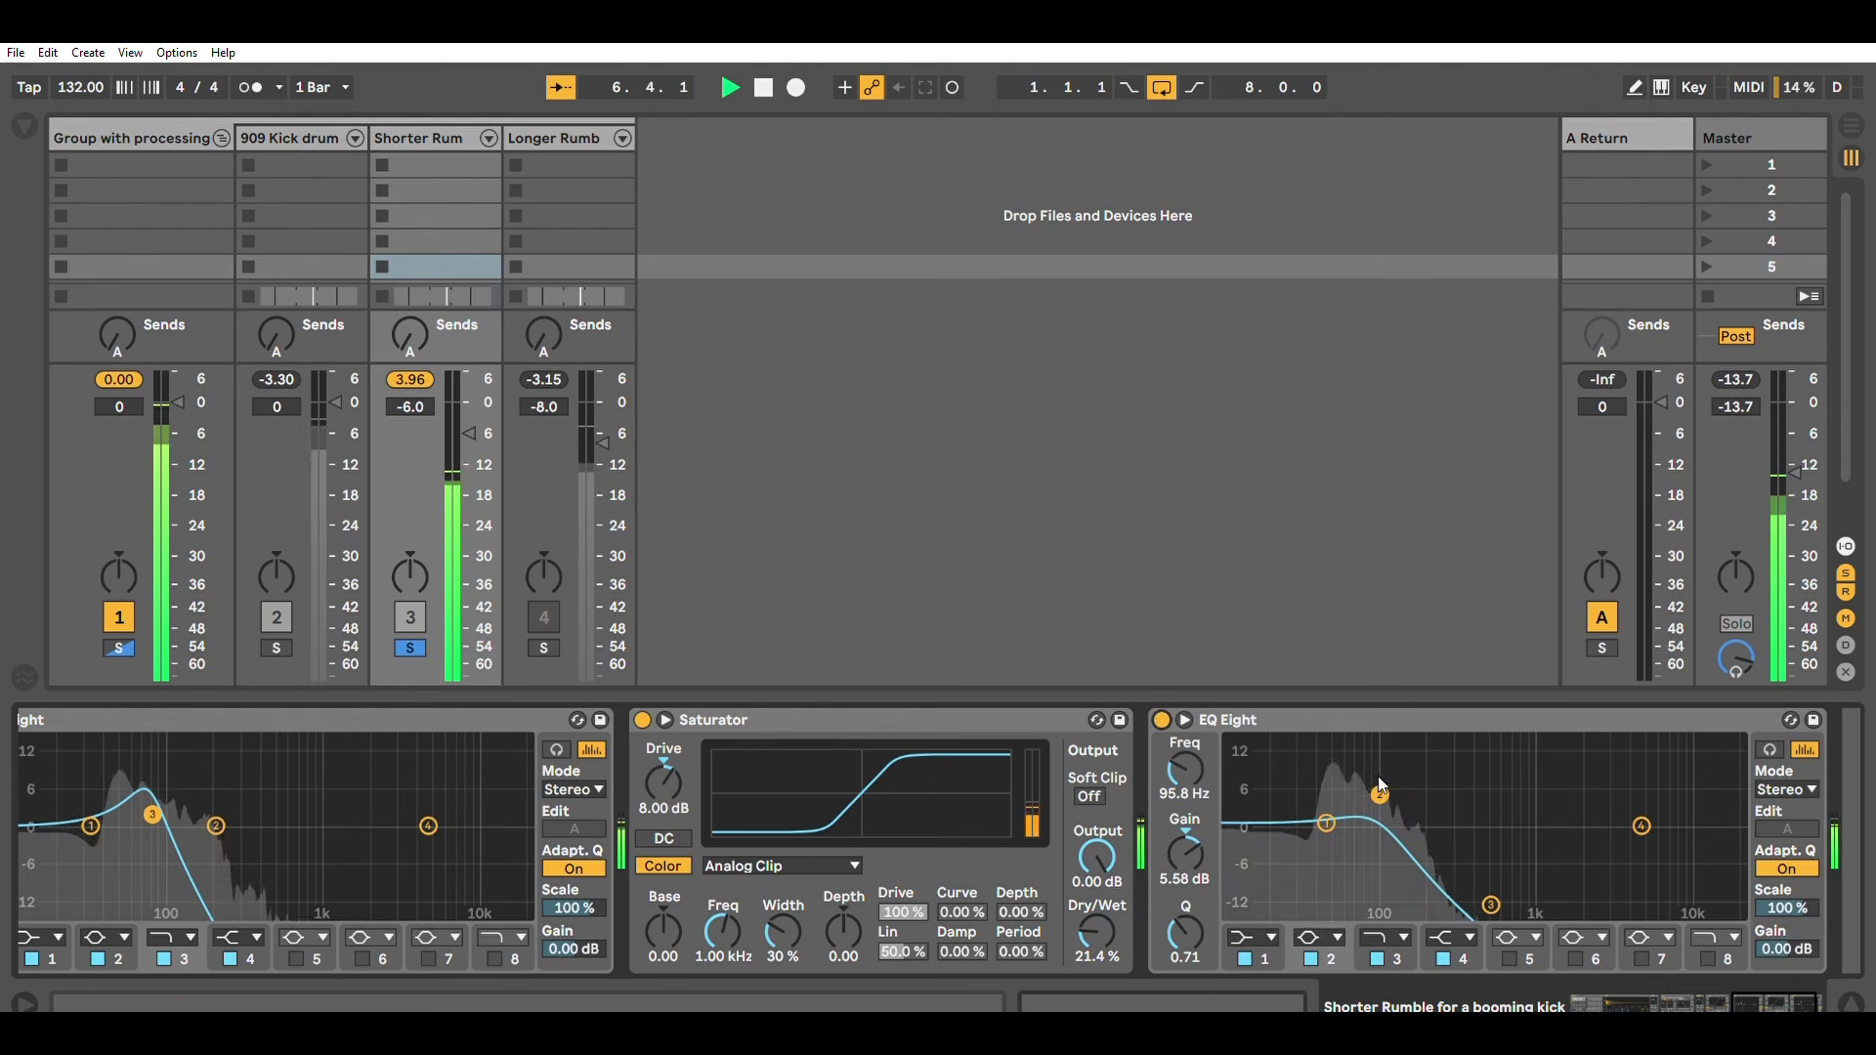
{"action": "left_click_drag", "start_coordinate": [1379, 793], "coordinate": [1382, 782]}
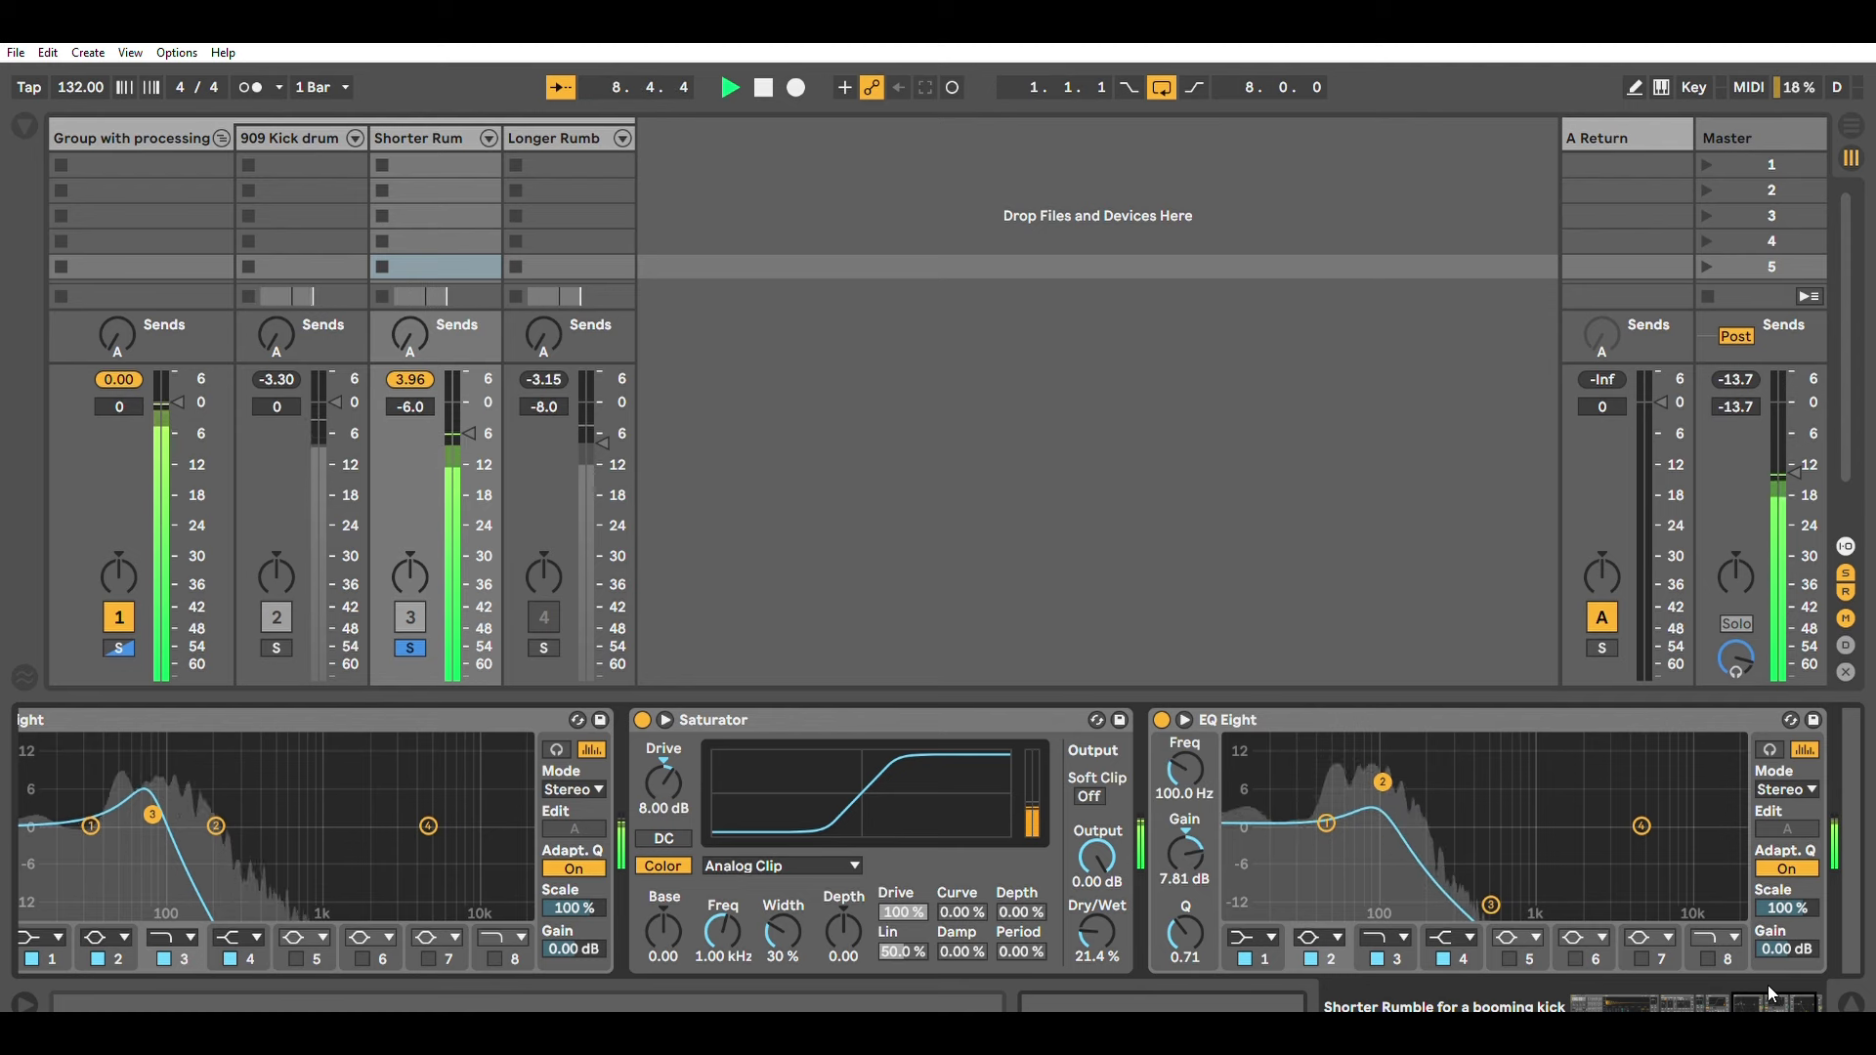
{"action": "left_click_drag", "start_coordinate": [1768, 987], "coordinate": [1772, 987]}
{"action": "left_click", "coordinate": [297, 590]}
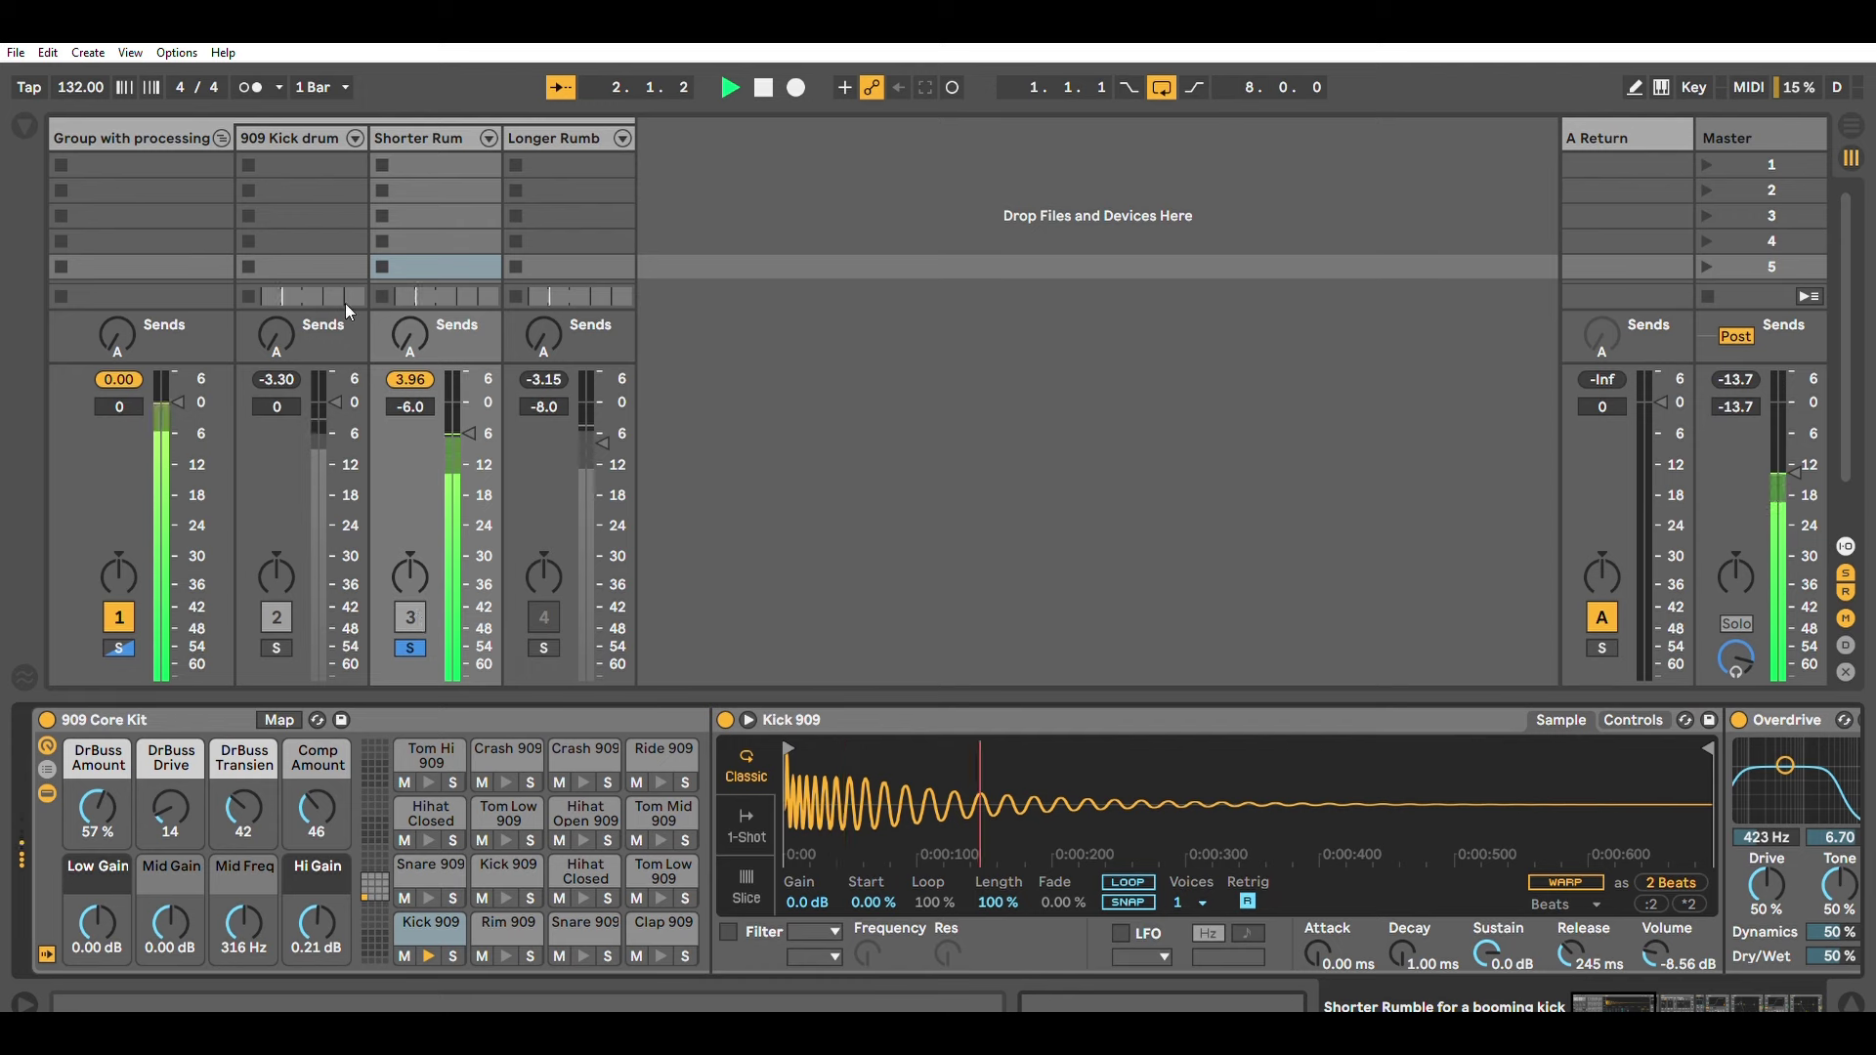
Set the group's Drum Buss Crunch to 48 %, then unsolo the Shorter Rumble track and compare the kick with and without it
{"action": "left_click", "coordinate": [188, 146]}
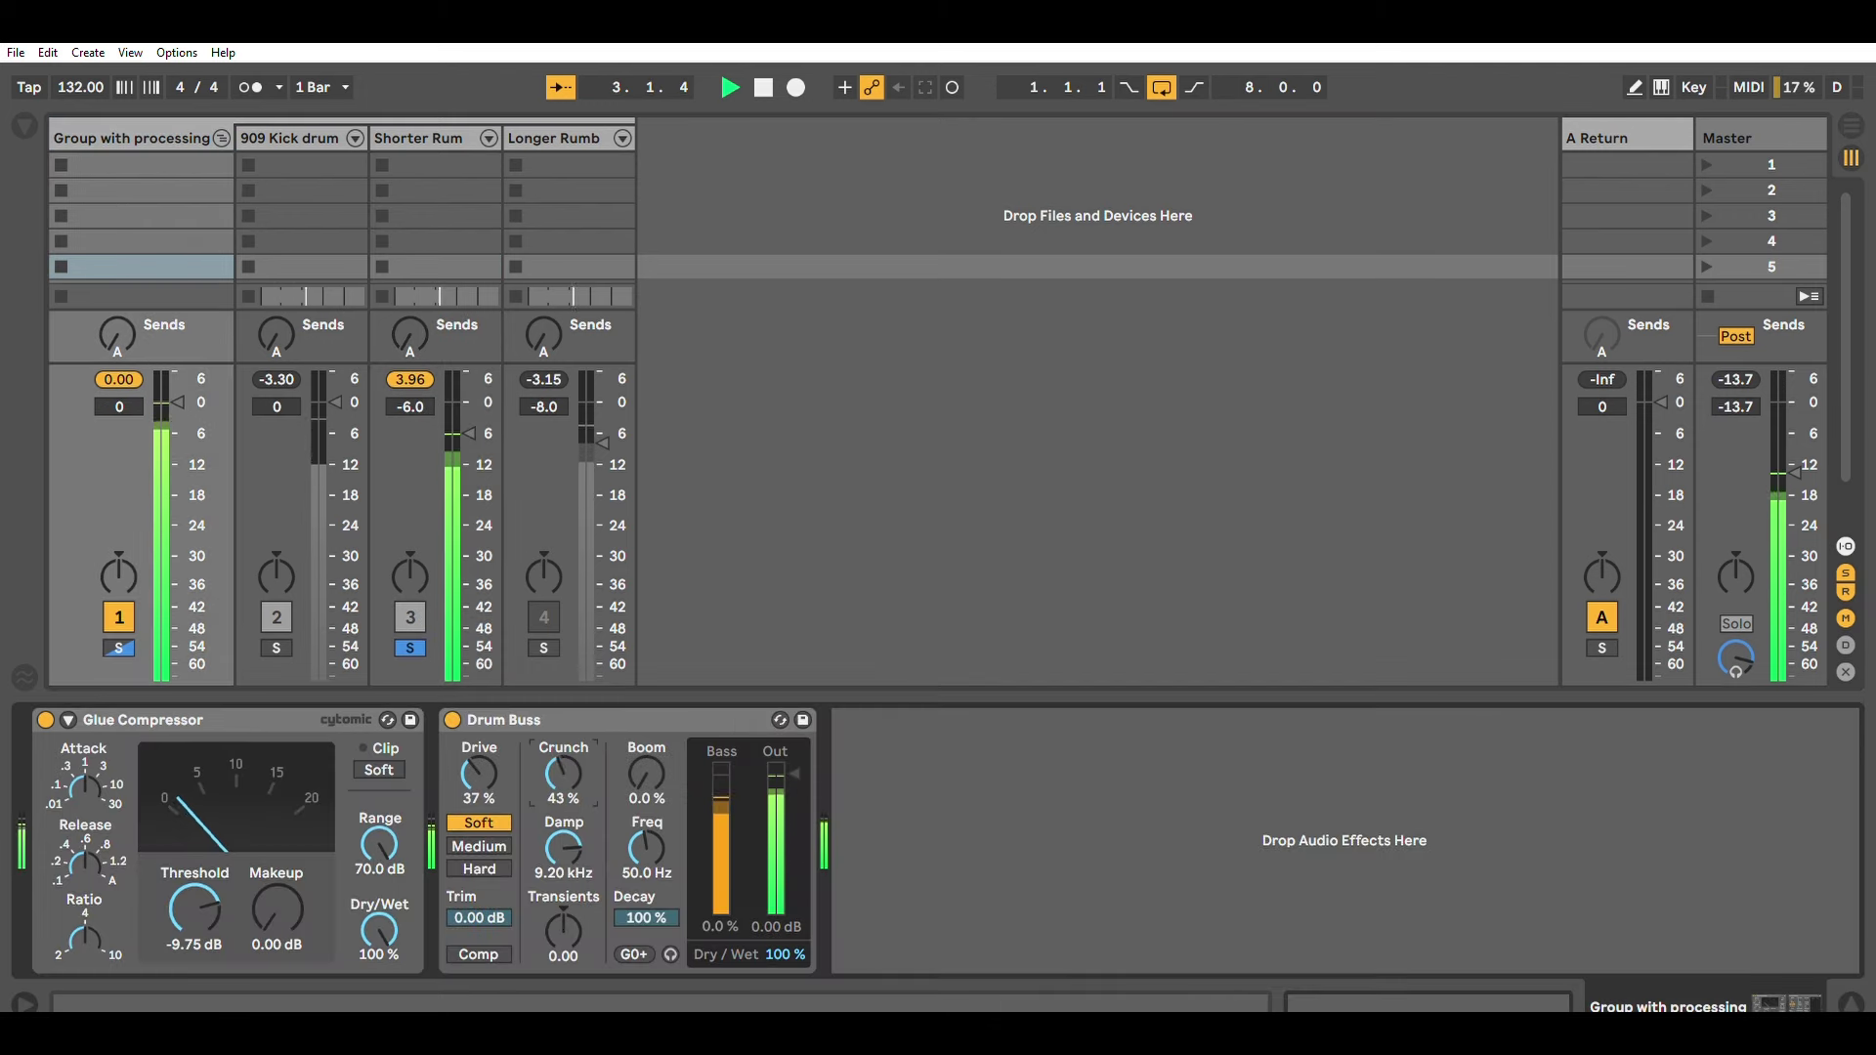
{"action": "left_click", "coordinate": [406, 641]}
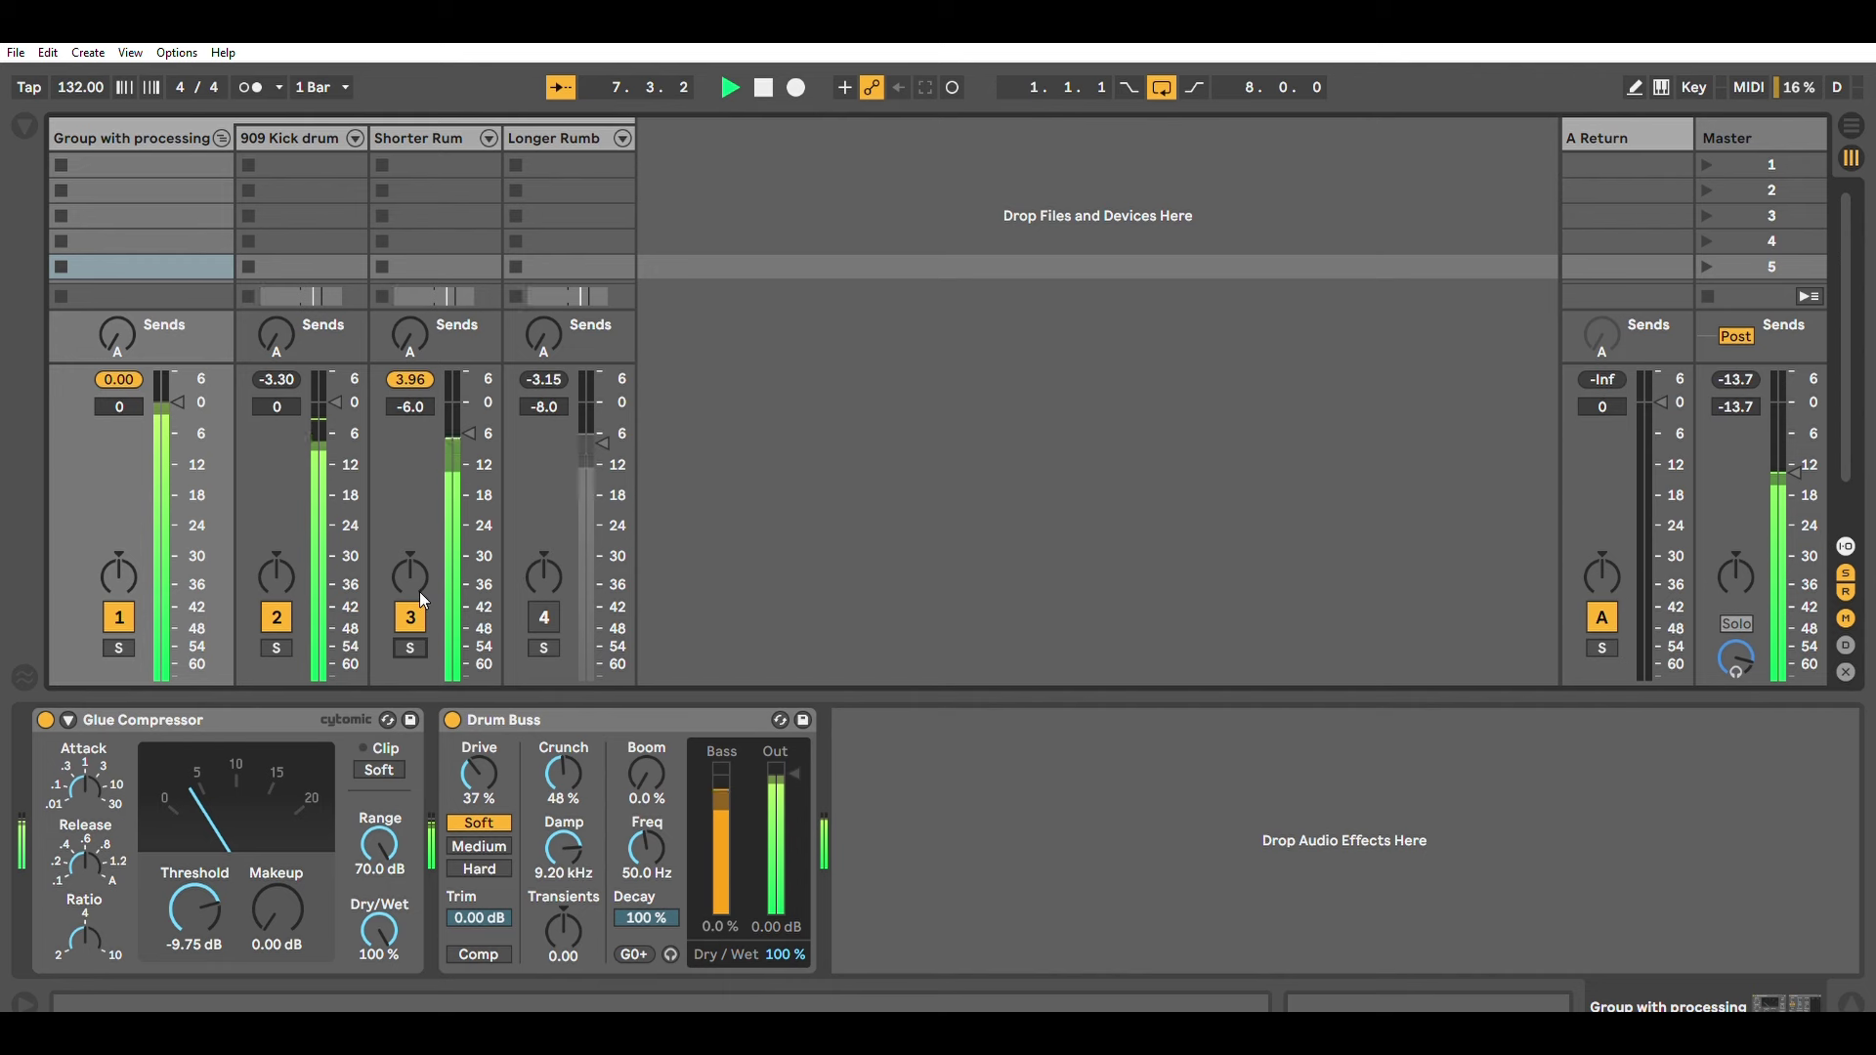
{"action": "left_click", "coordinate": [414, 598]}
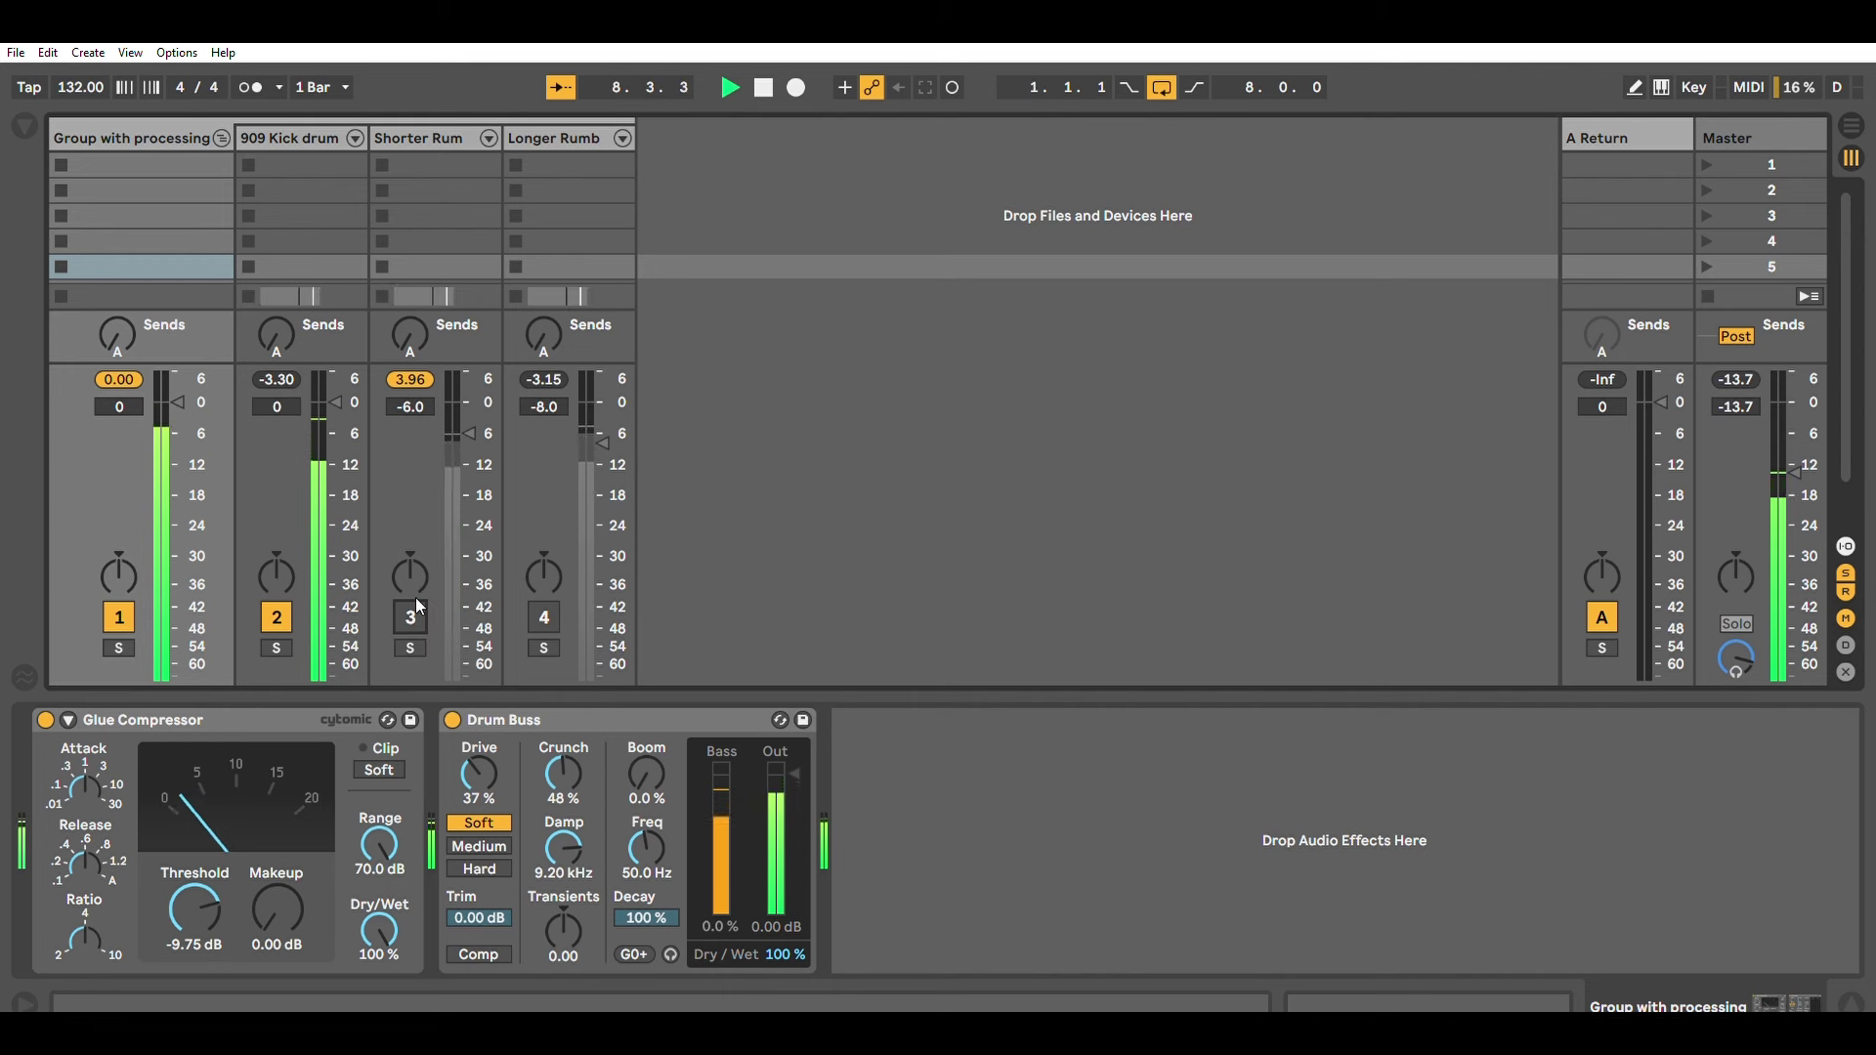
{"action": "left_click", "coordinate": [414, 598]}
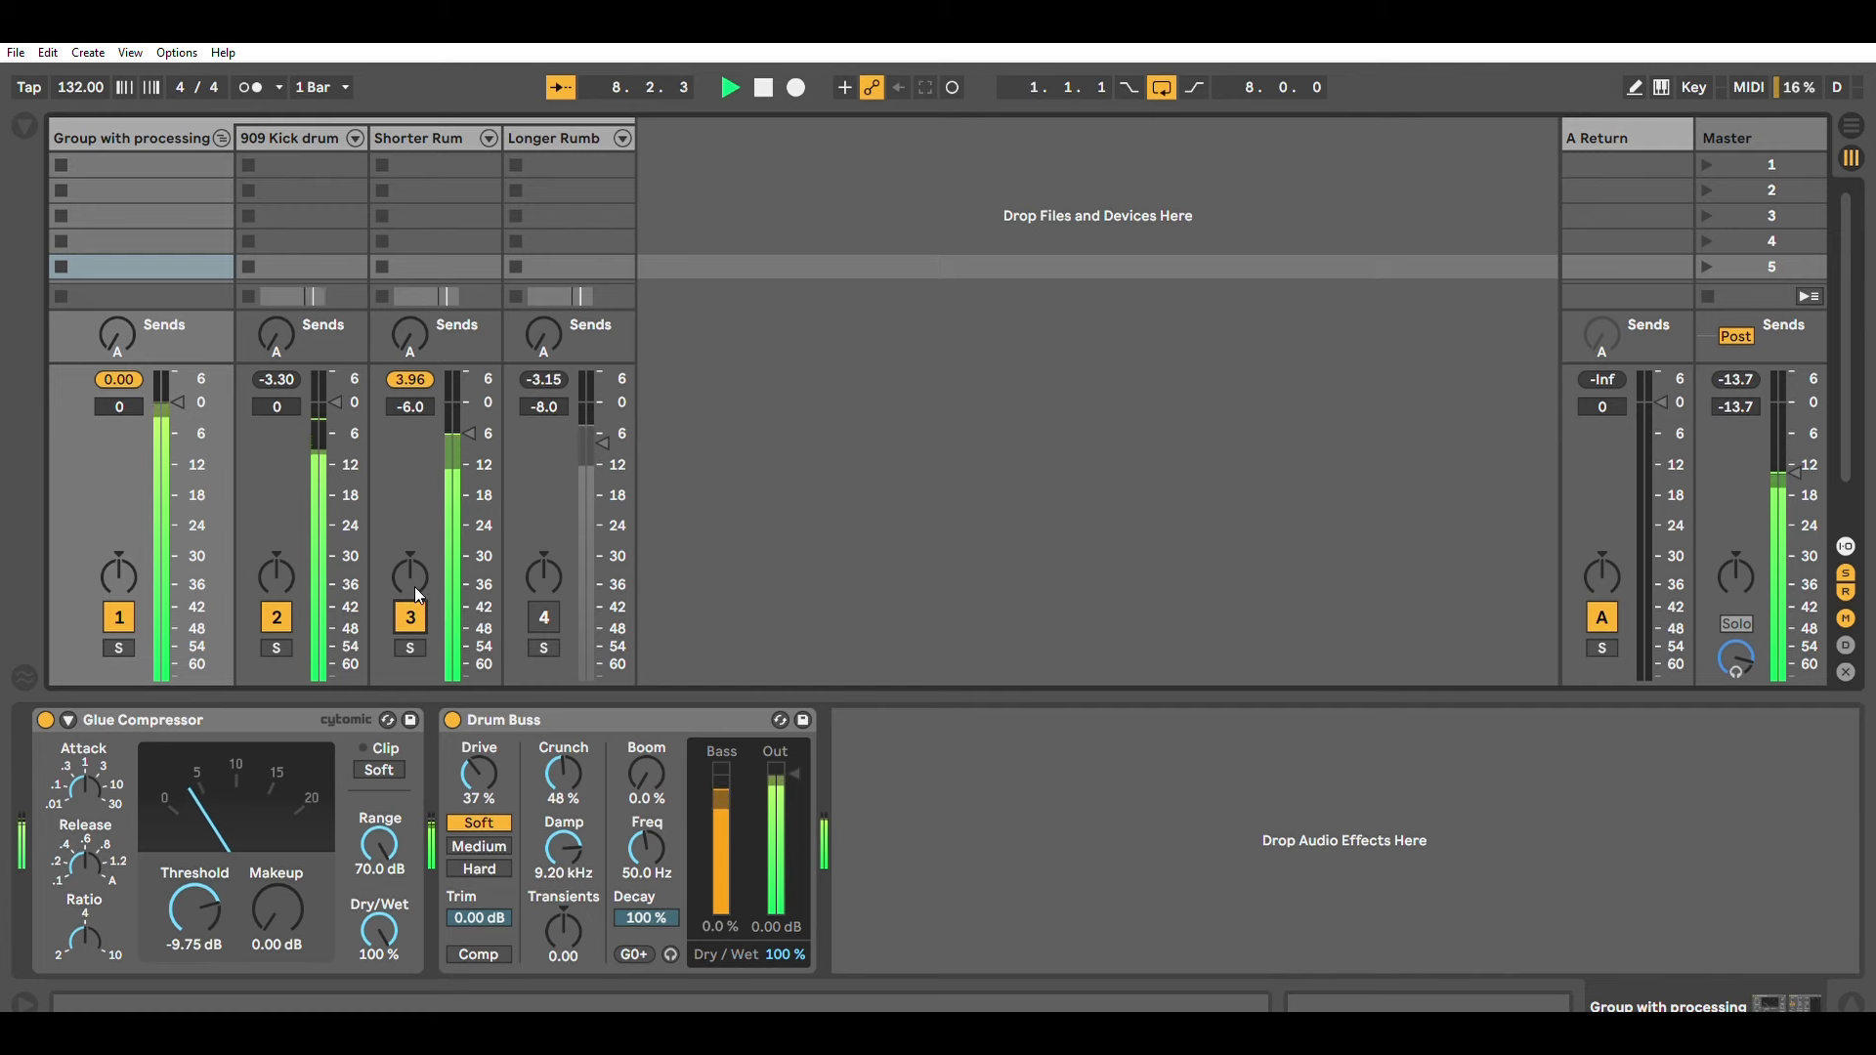
Mute the Shorter Rumble track, then activate and solo the Longer Rumble track with its Reverb in view
{"action": "left_click", "coordinate": [411, 614]}
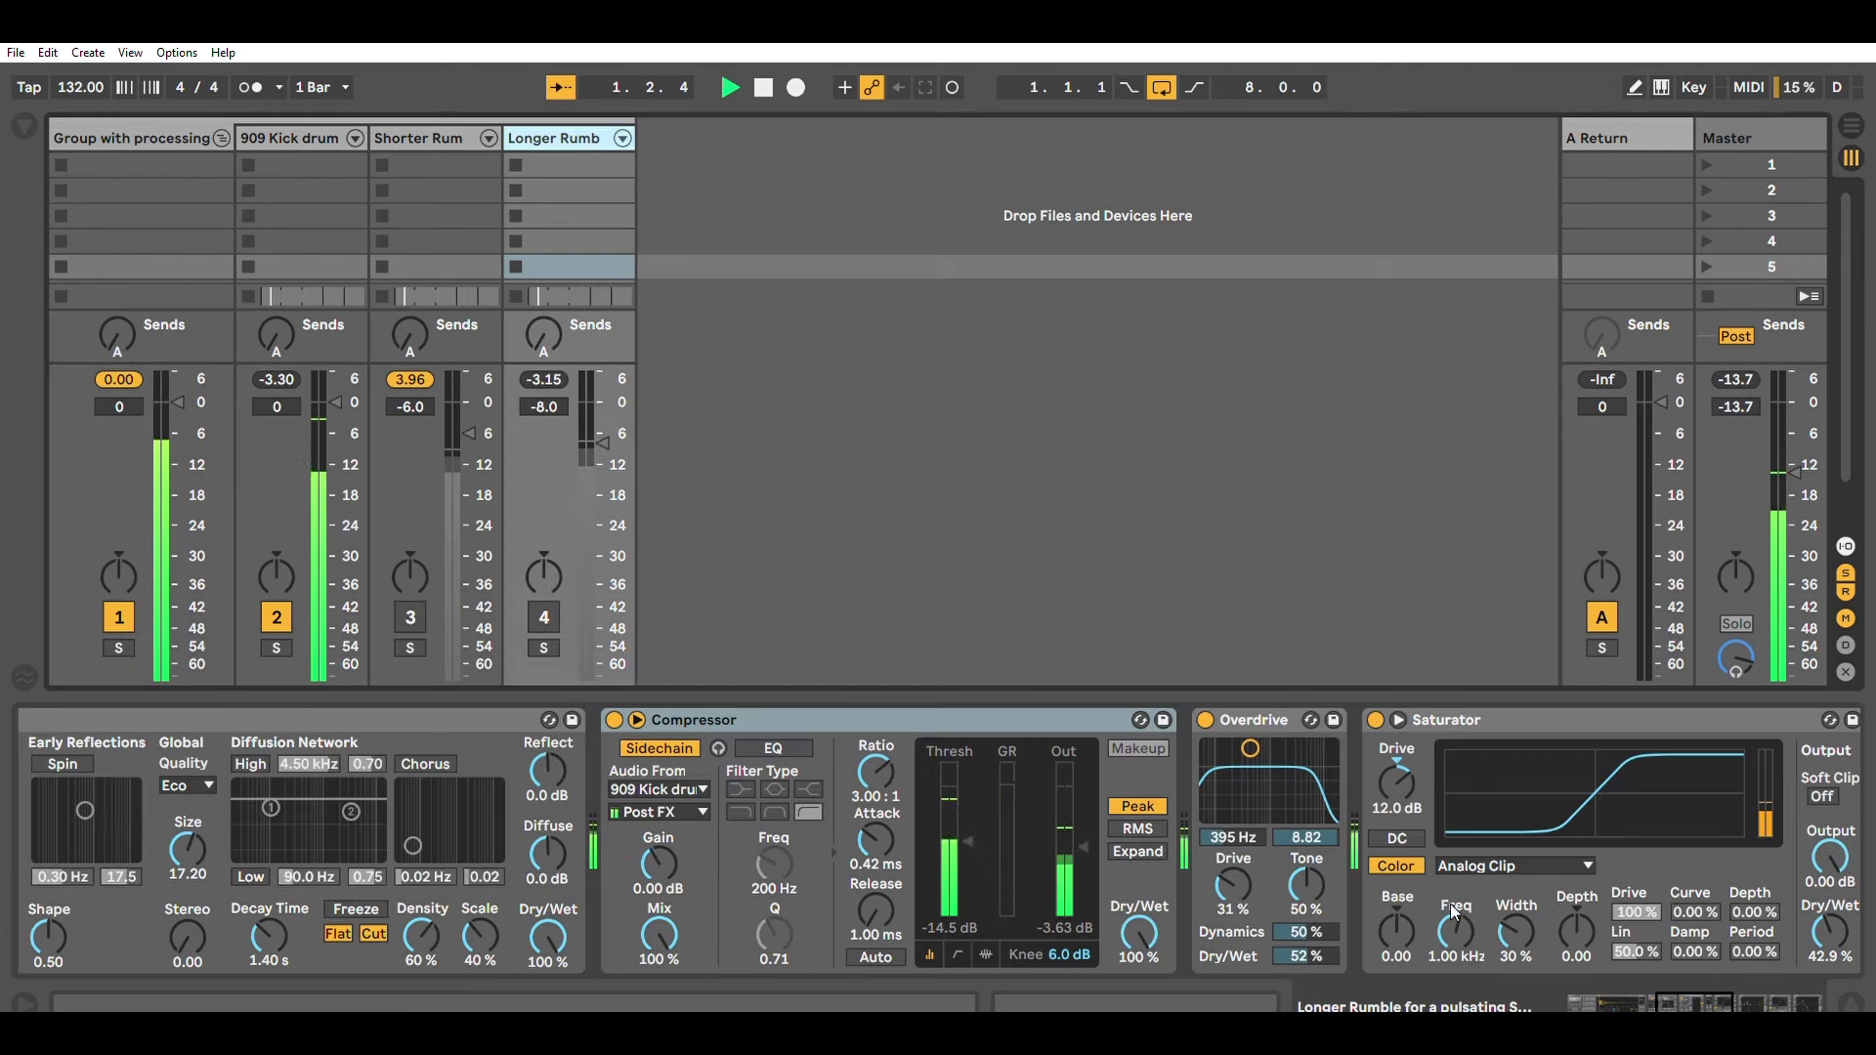
{"action": "left_click_drag", "start_coordinate": [1690, 989], "coordinate": [1644, 989]}
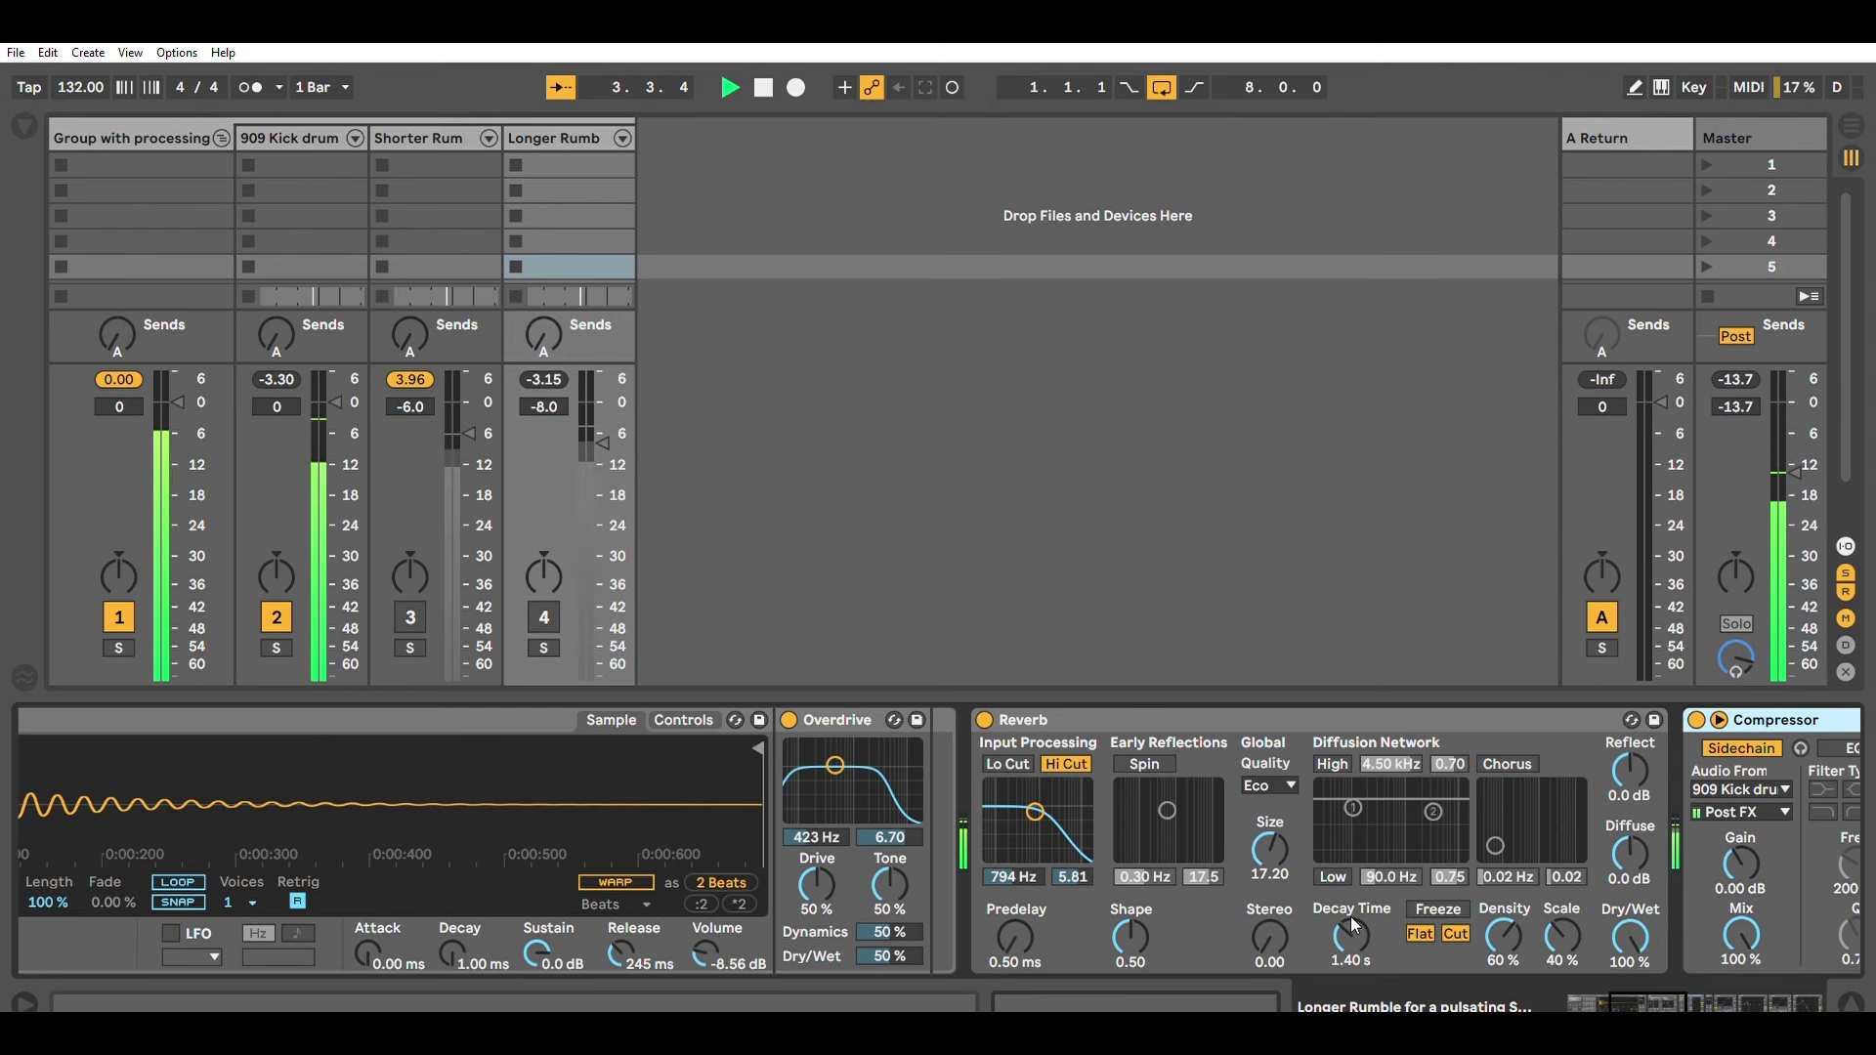
{"action": "left_click", "coordinate": [544, 608]}
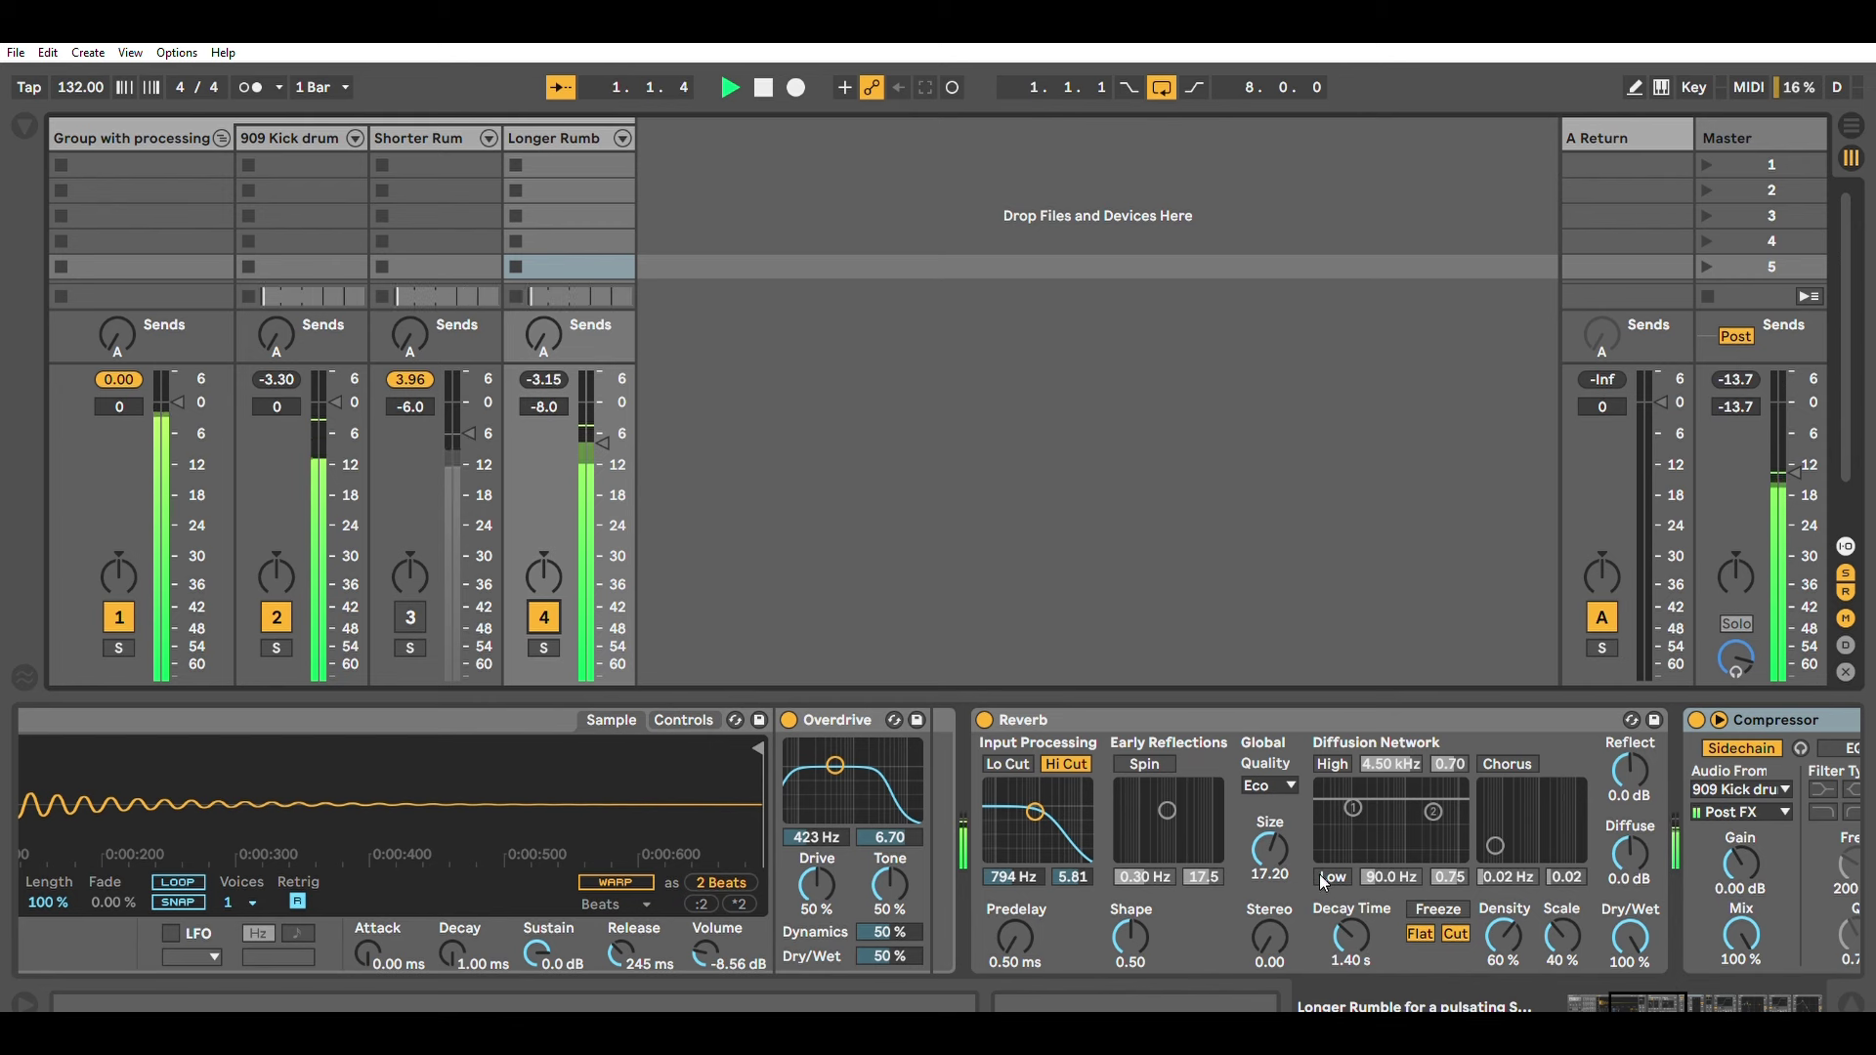
{"action": "left_click", "coordinate": [544, 648]}
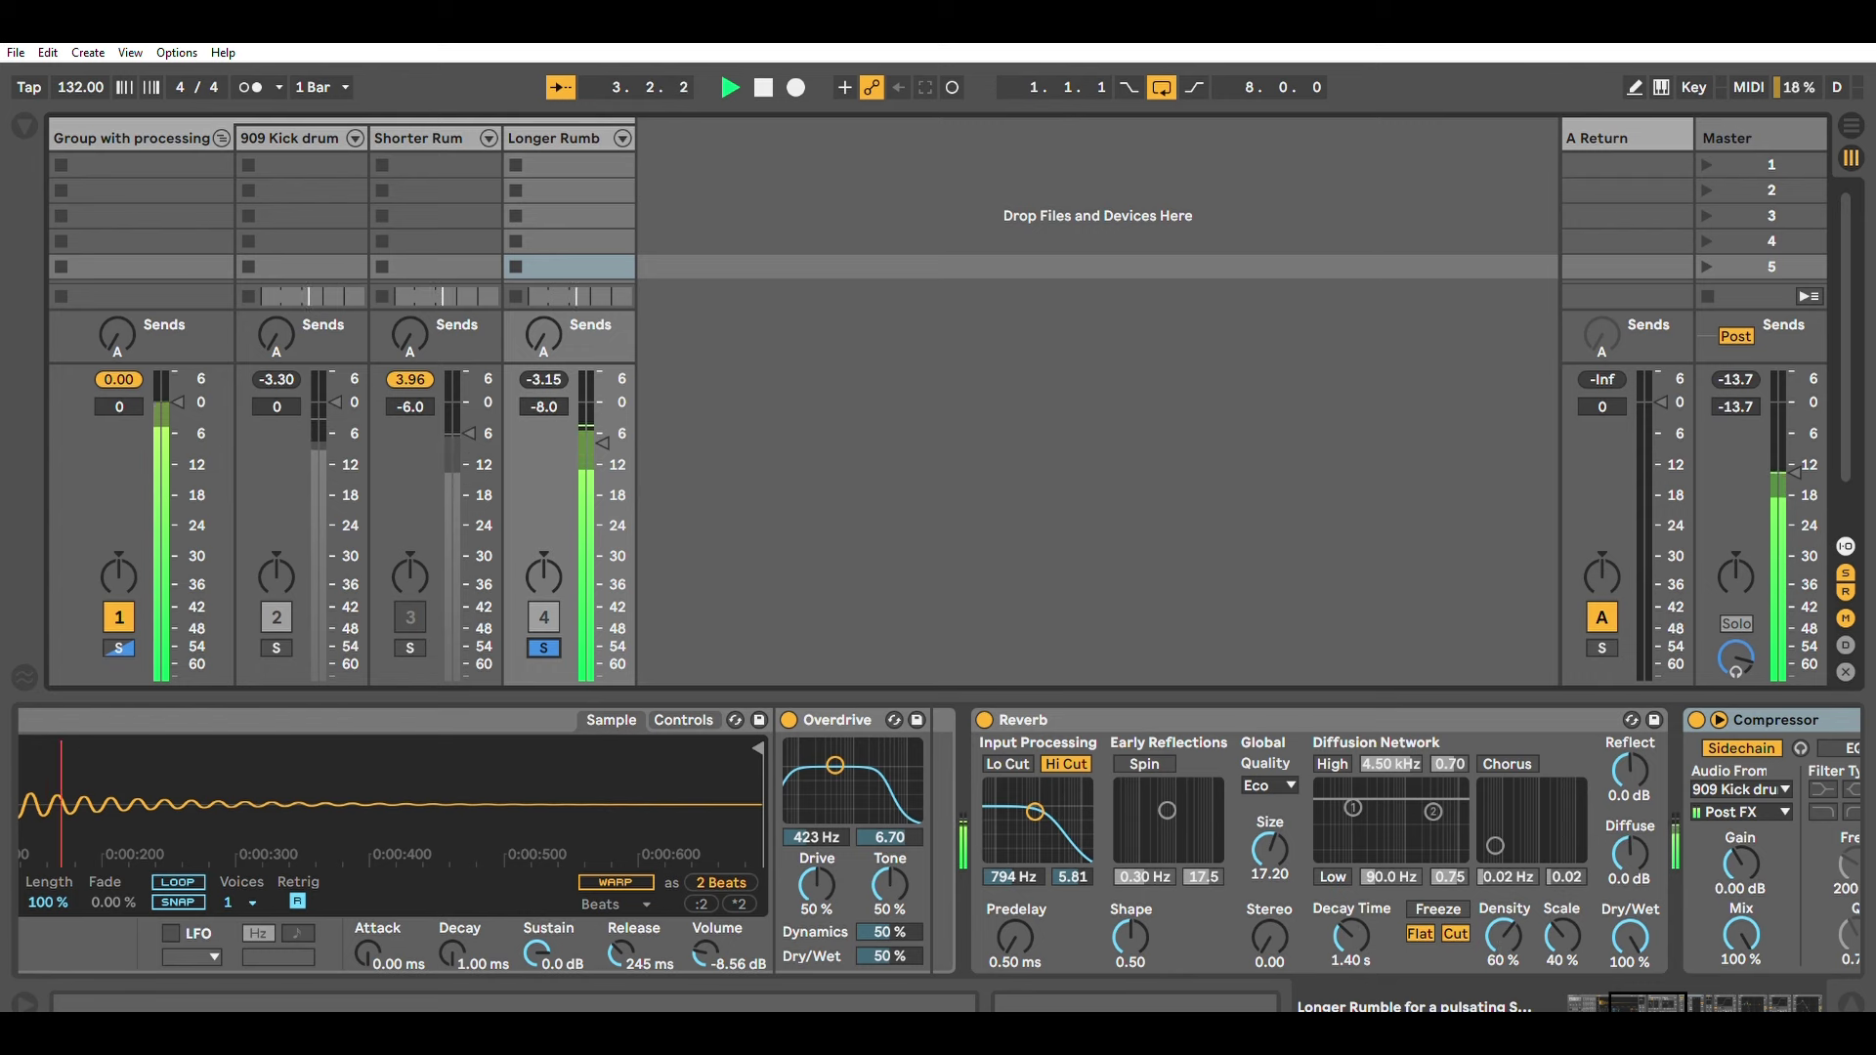
Try a 2.64 s Reverb decay with the sidechain Compressor off and on, then set Decay Time to 1.60 s and the second Overdrive's Drive to 34 %
{"action": "mouse_move", "coordinate": [1359, 933]}
{"action": "left_mouse_down"}
{"action": "mouse_move", "coordinate": [1358, 874]}
{"action": "mouse_move", "coordinate": [1360, 938]}
{"action": "left_mouse_up"}
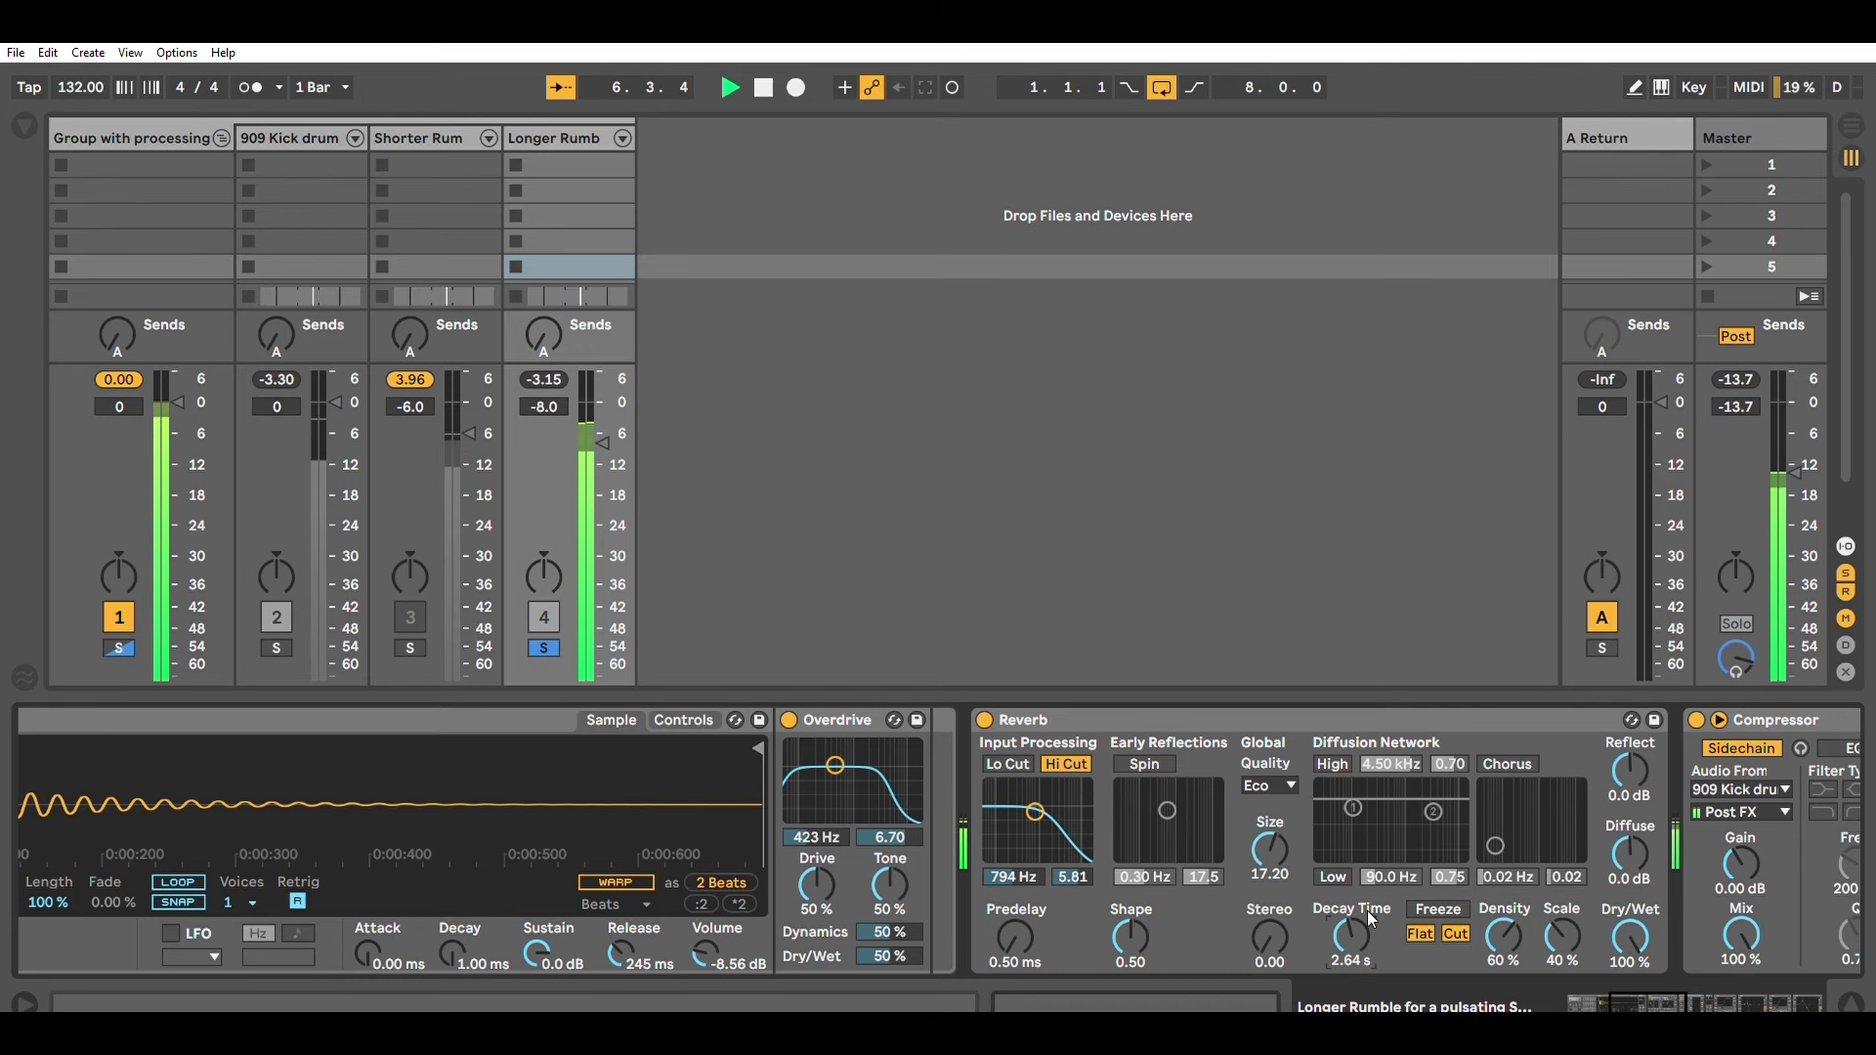
{"action": "left_click_drag", "start_coordinate": [1662, 999], "coordinate": [1664, 996]}
{"action": "left_click", "coordinate": [1368, 719]}
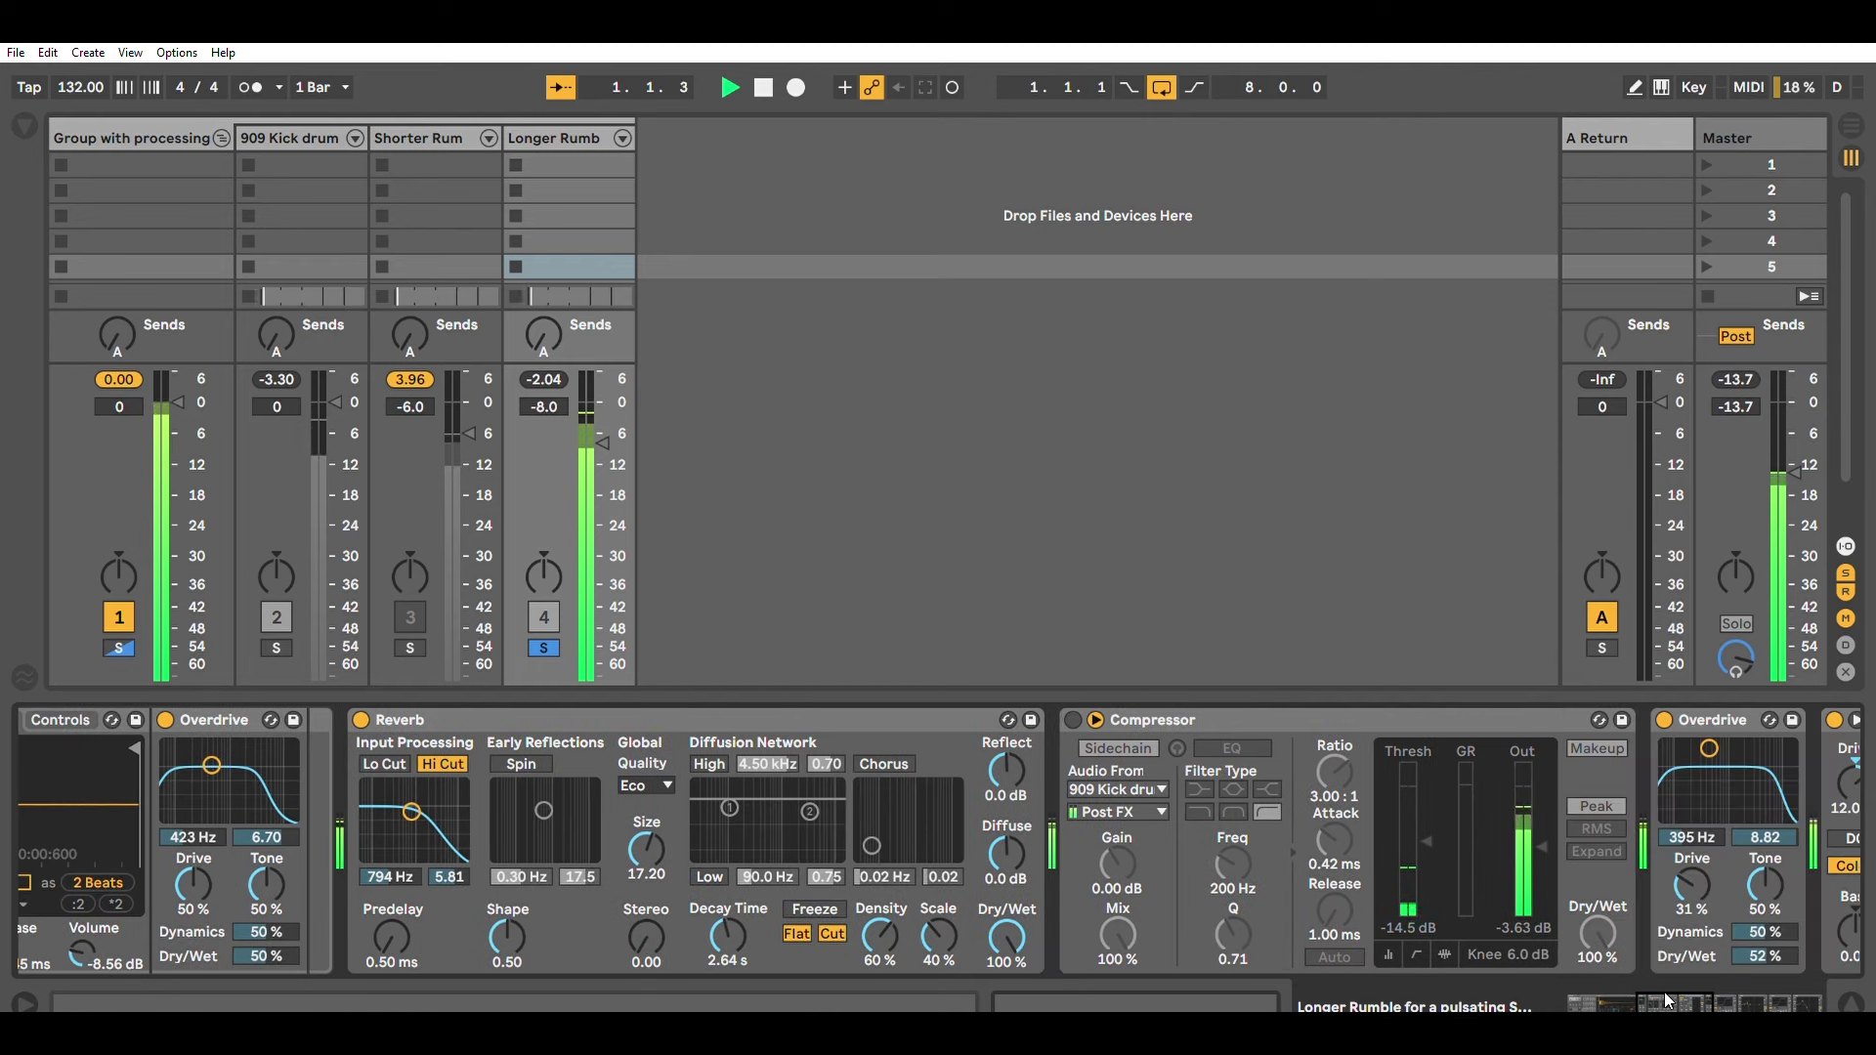
{"action": "left_click", "coordinate": [1073, 720]}
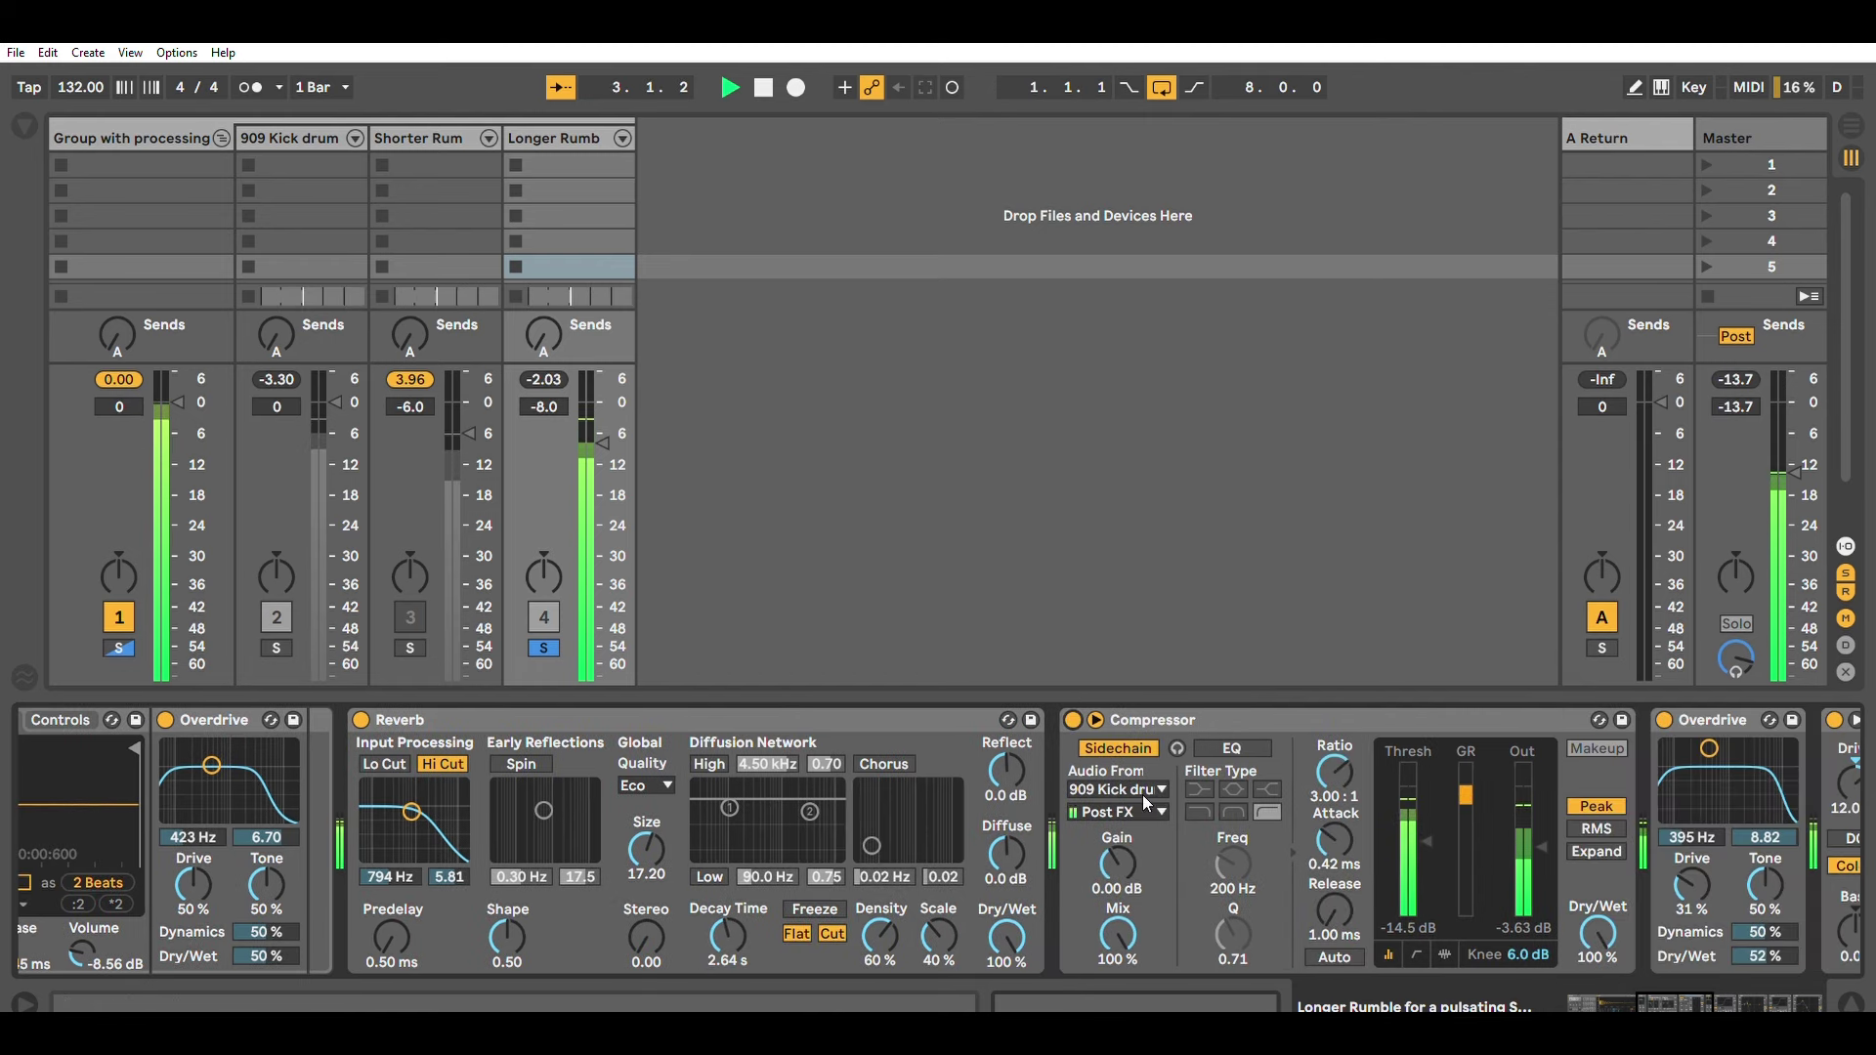
{"action": "left_click_drag", "start_coordinate": [730, 933], "coordinate": [730, 958]}
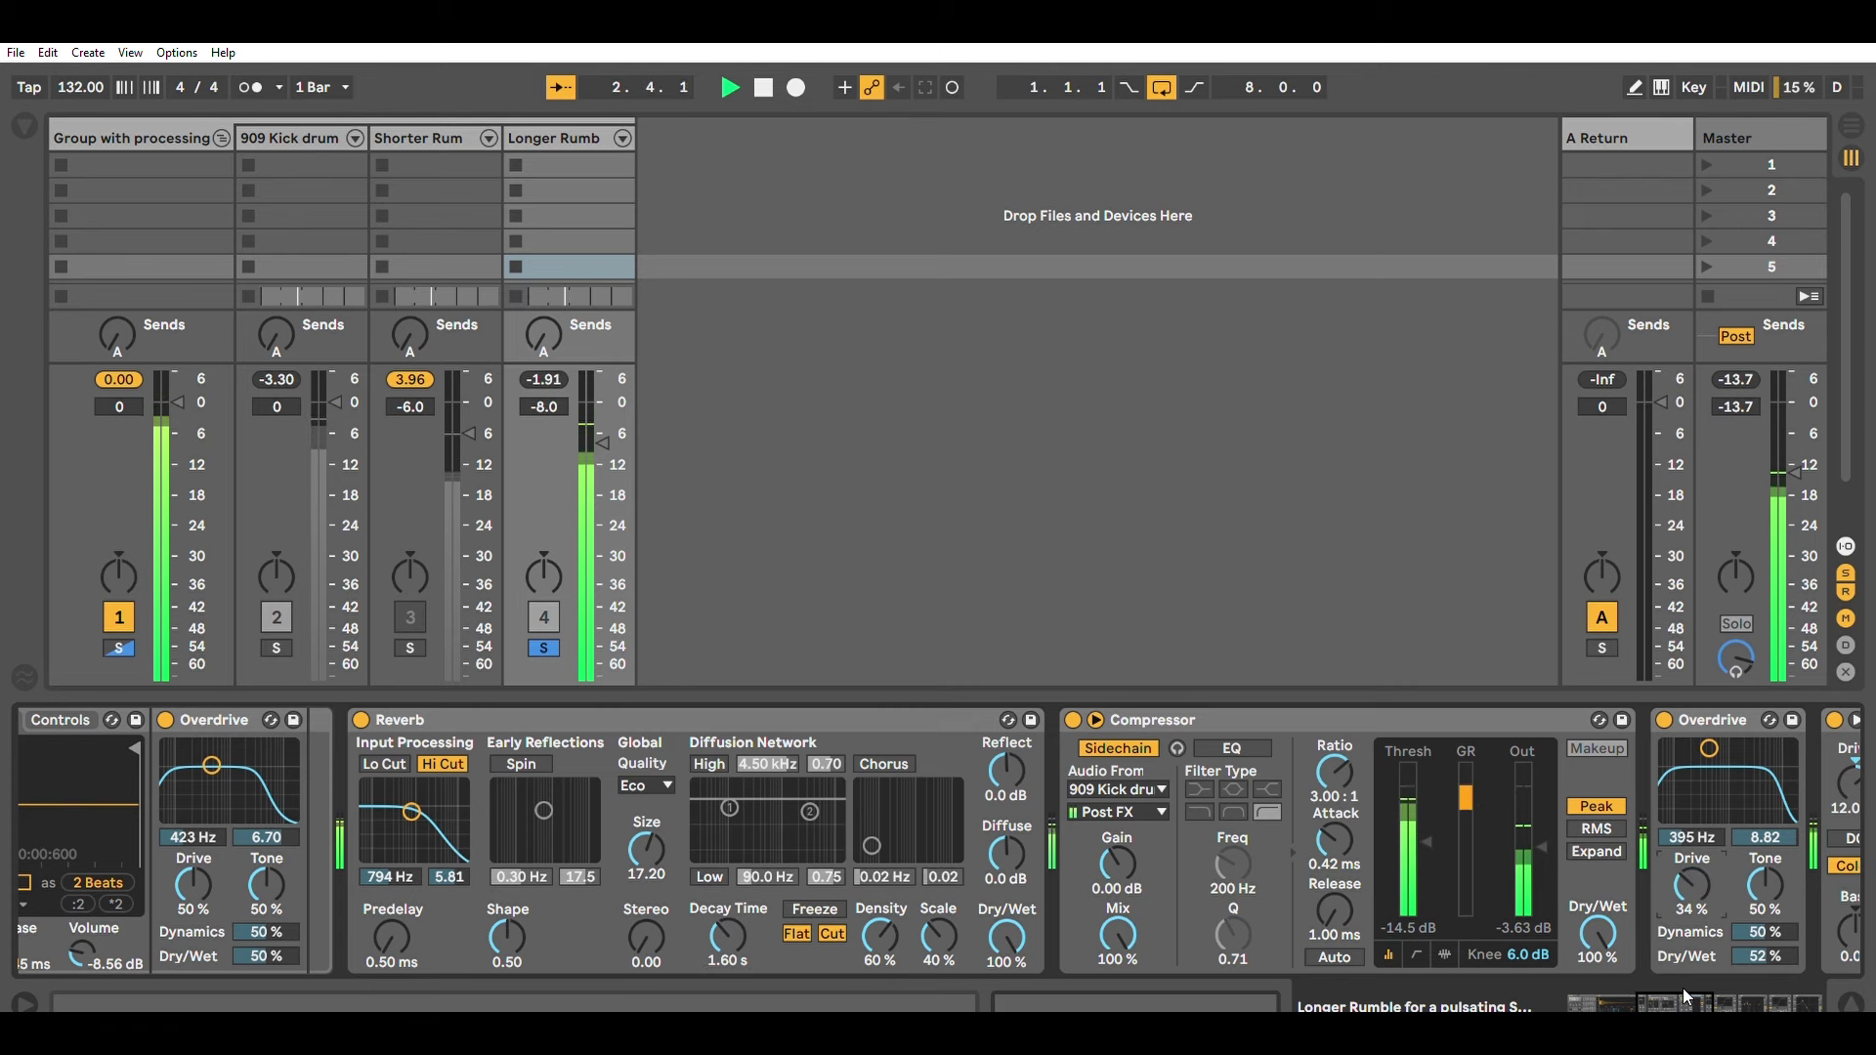
Set the last Saturator's Dry/Wet on the Longer Rumble track to 27.0 % and review the EQ Eight devices around it
{"action": "left_click_drag", "start_coordinate": [1683, 988], "coordinate": [1796, 993]}
{"action": "left_click_drag", "start_coordinate": [975, 932], "coordinate": [975, 912]}
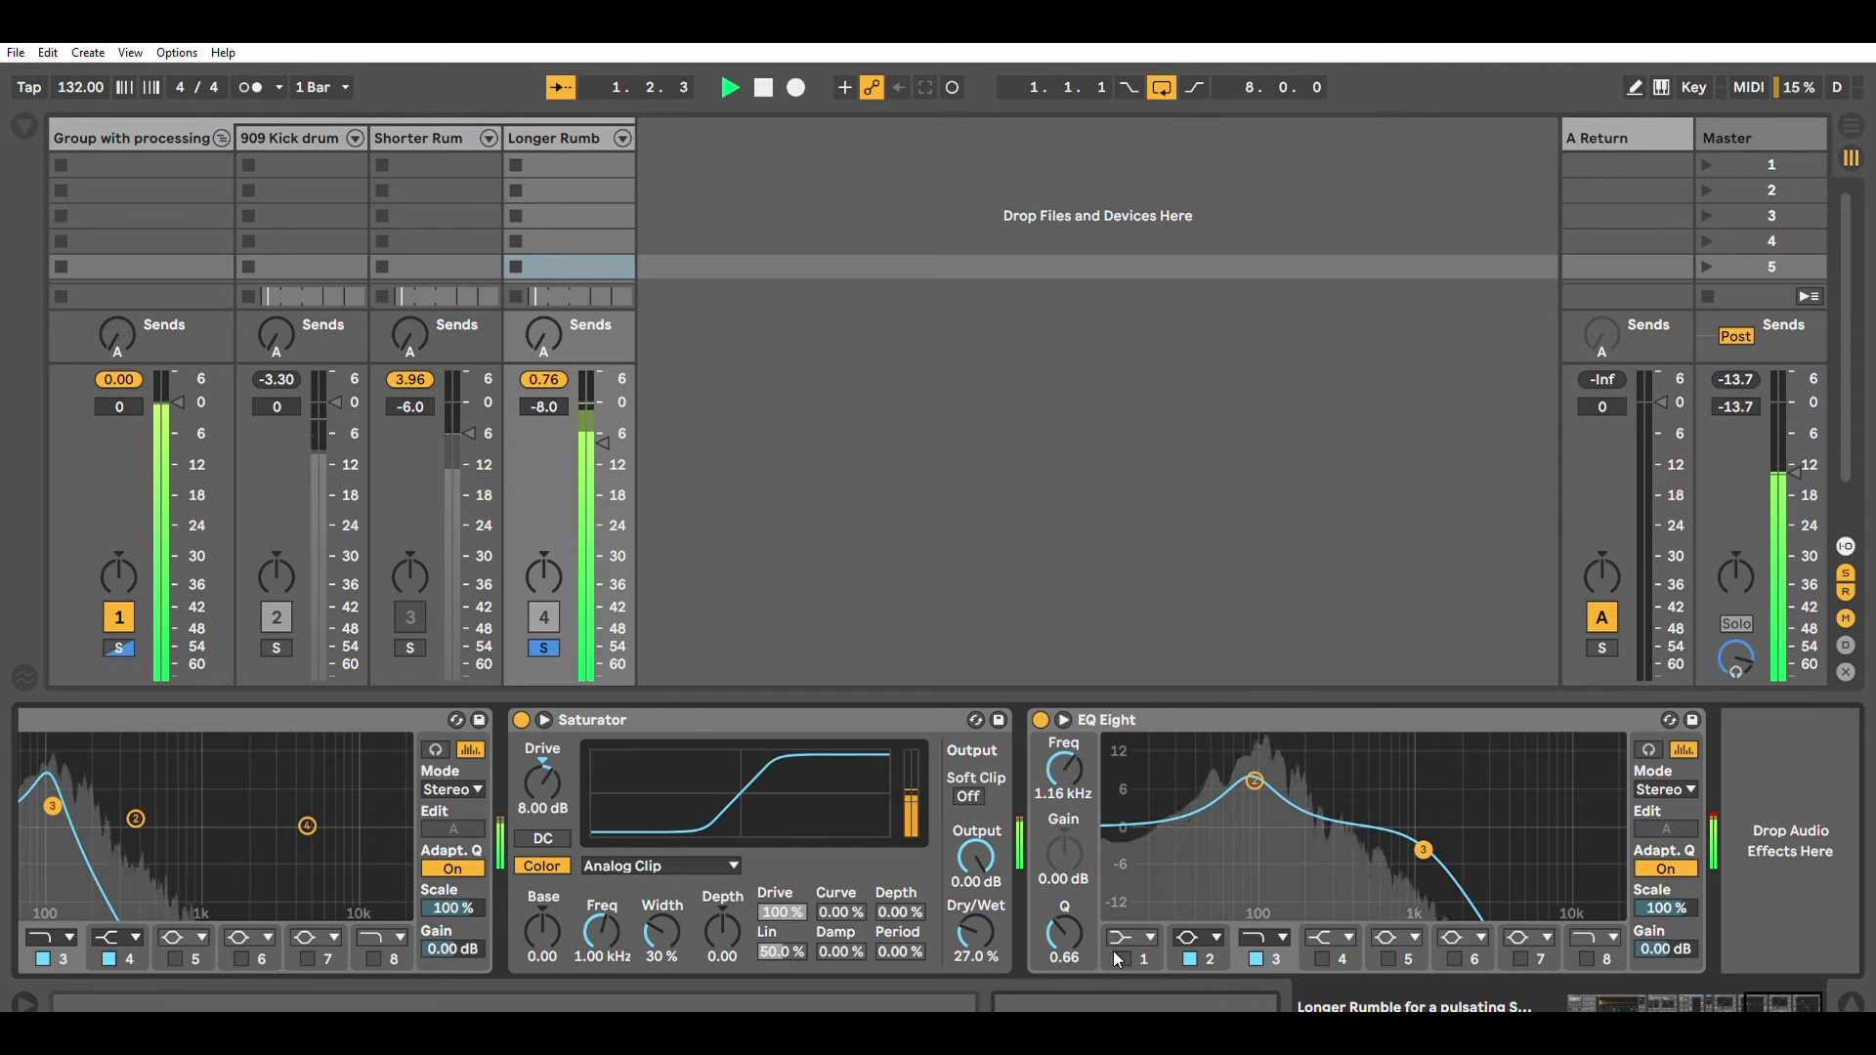
{"action": "left_click_drag", "start_coordinate": [1767, 982], "coordinate": [1739, 985]}
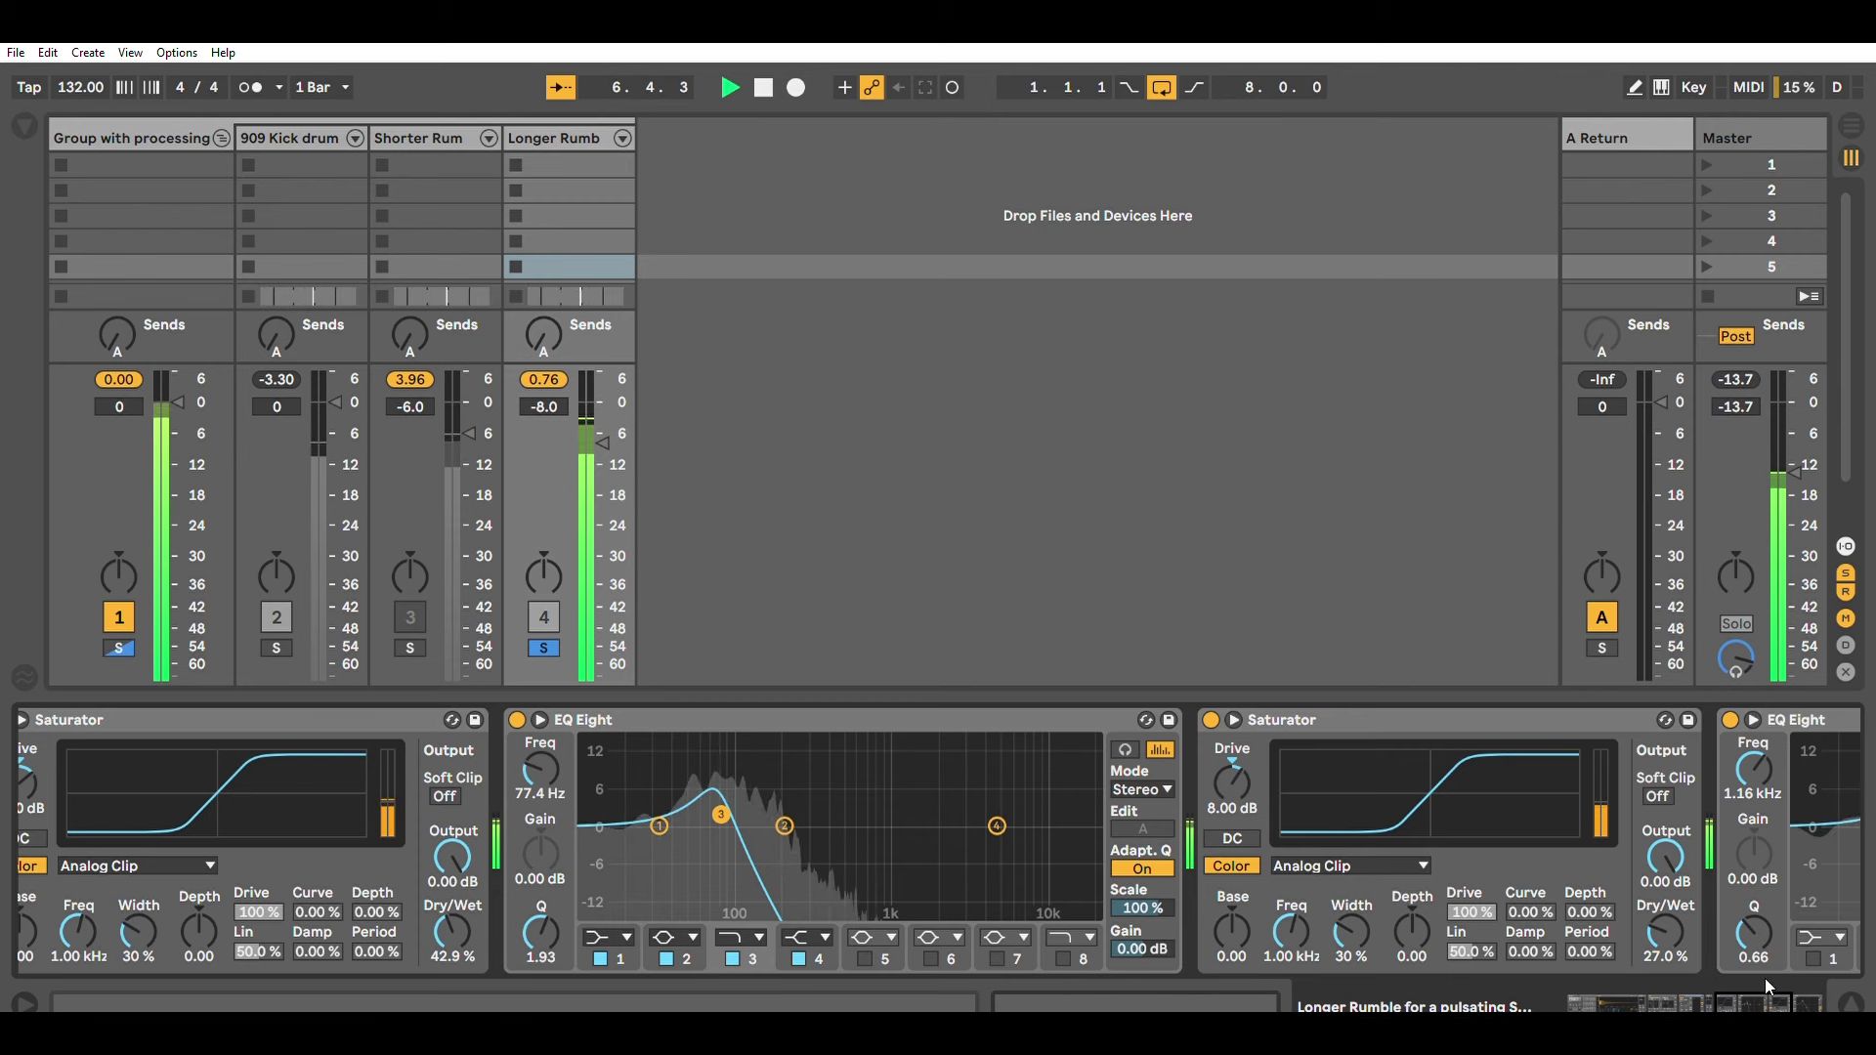
{"action": "scroll", "coordinate": [1773, 981], "scroll_direction": "right", "scroll_amount": 5}
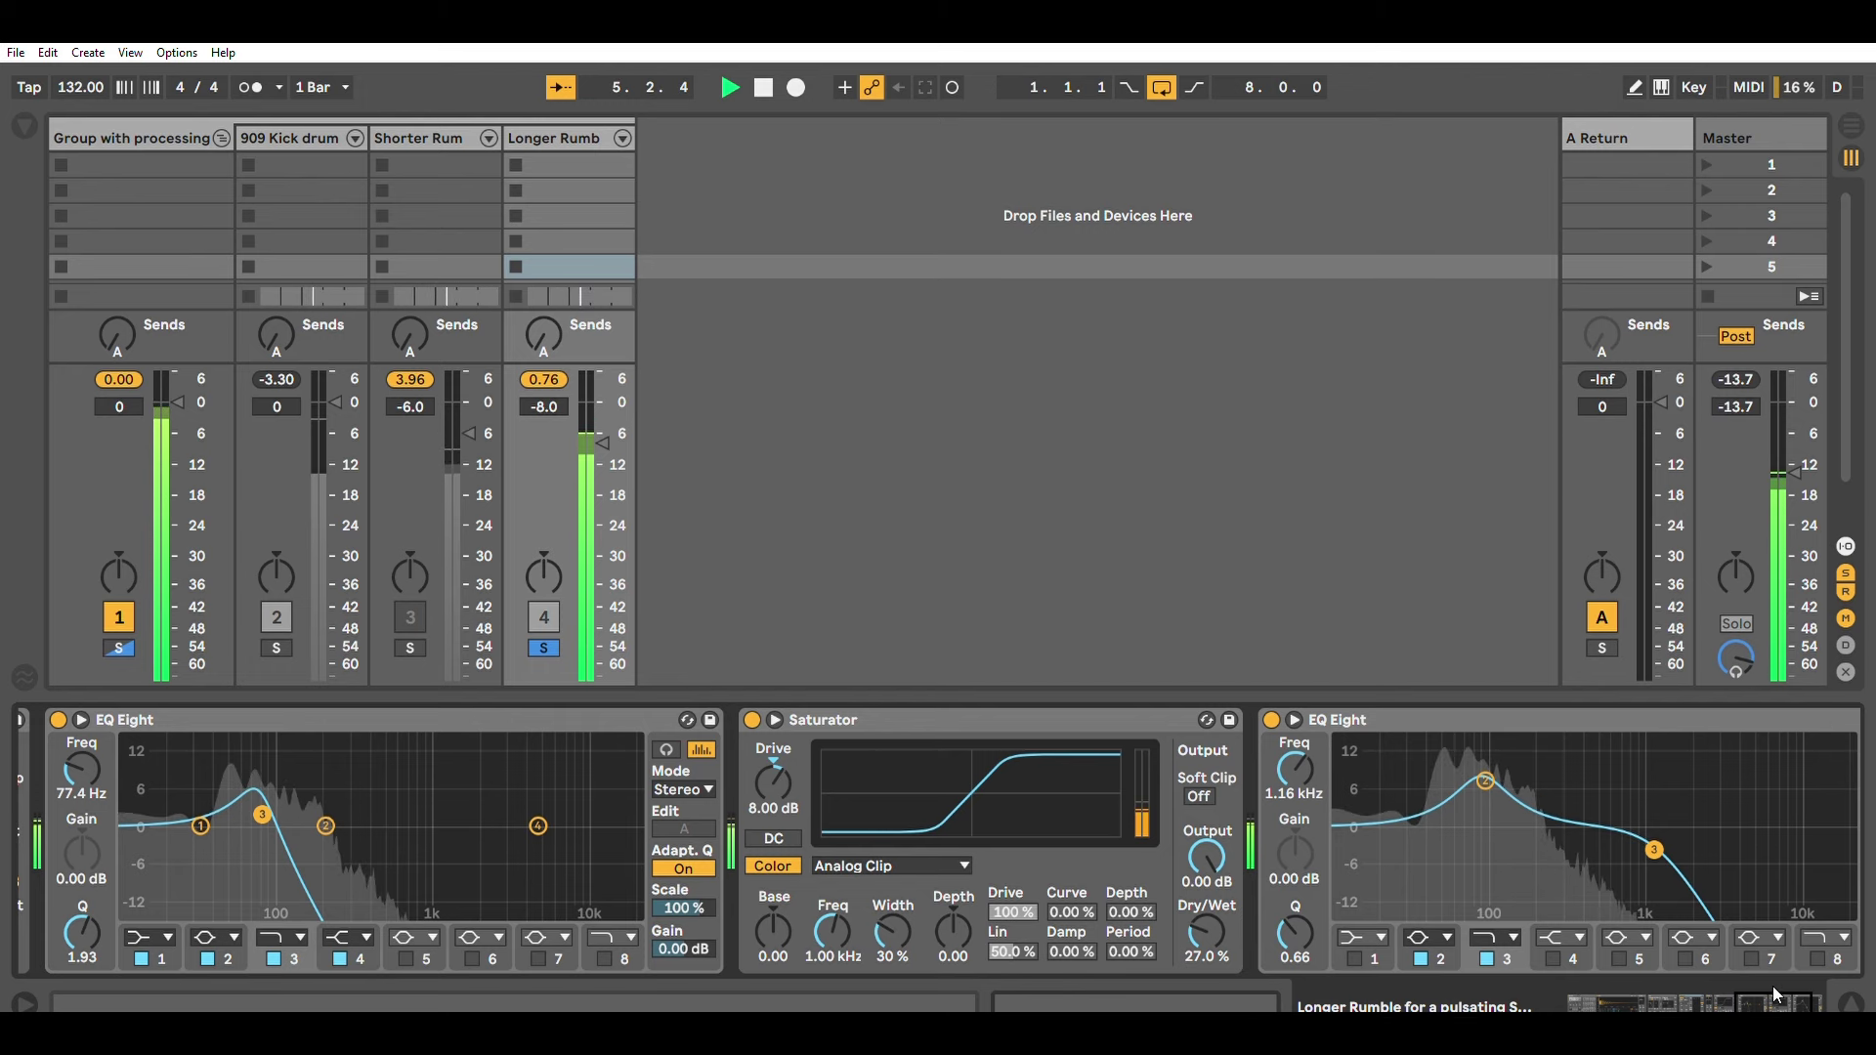
{"action": "mouse_move", "coordinate": [1772, 987]}
{"action": "left_mouse_down"}
{"action": "mouse_move", "coordinate": [1791, 988]}
{"action": "mouse_move", "coordinate": [1755, 981]}
{"action": "left_mouse_up"}
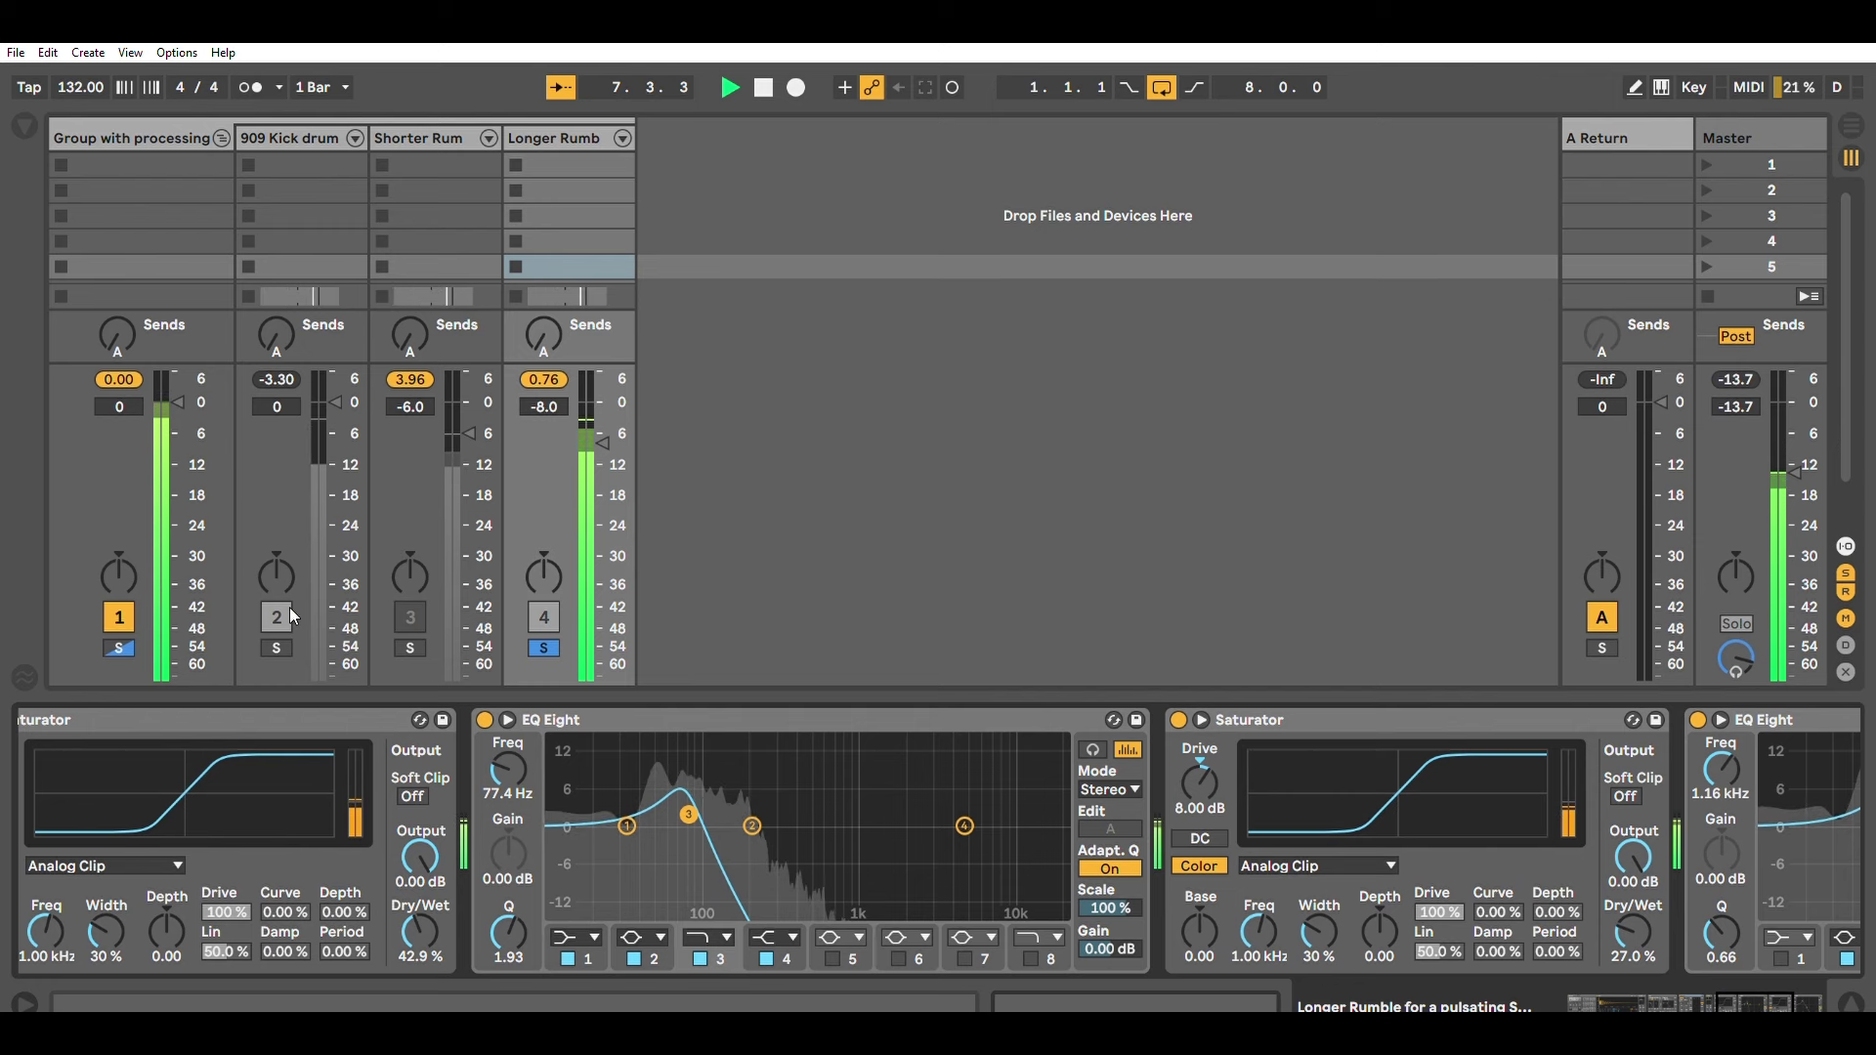
Unsolo the Longer Rumble track and lower its volume to -11.5 dB
{"action": "left_click", "coordinate": [545, 620]}
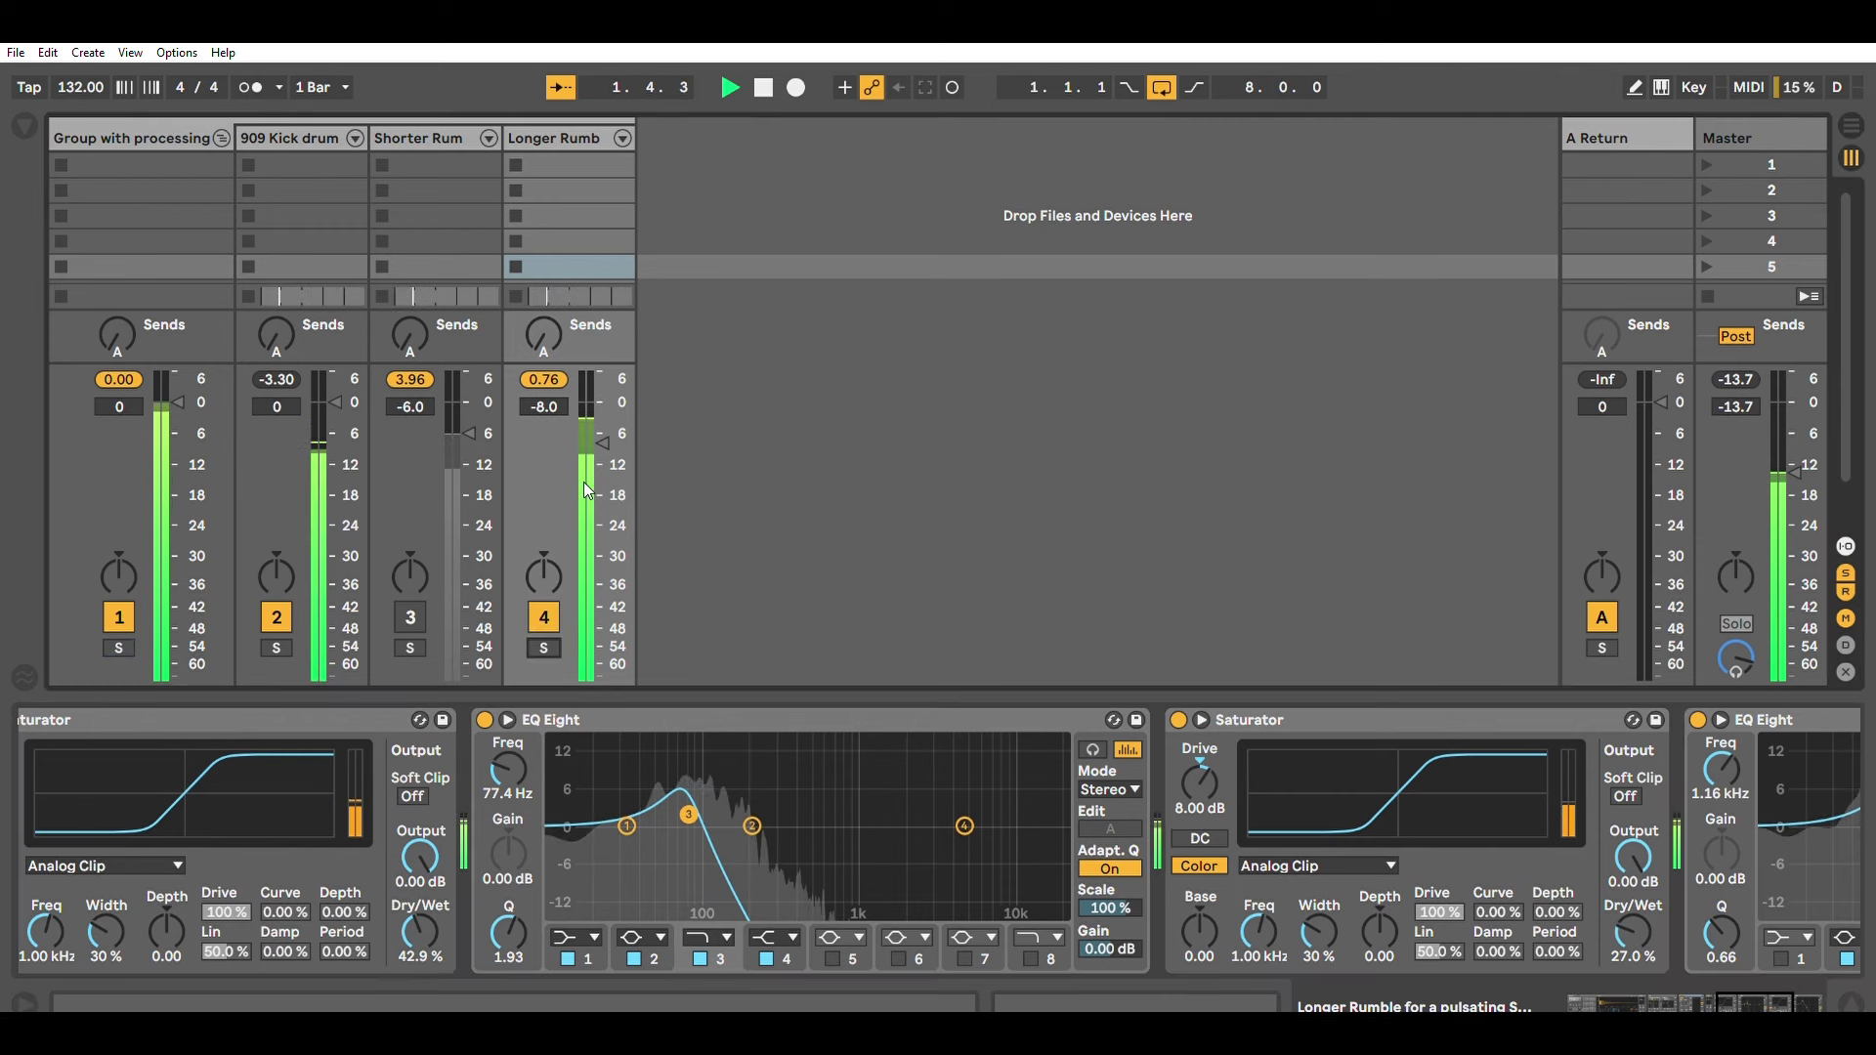
{"action": "left_click_drag", "start_coordinate": [602, 434], "coordinate": [602, 452]}
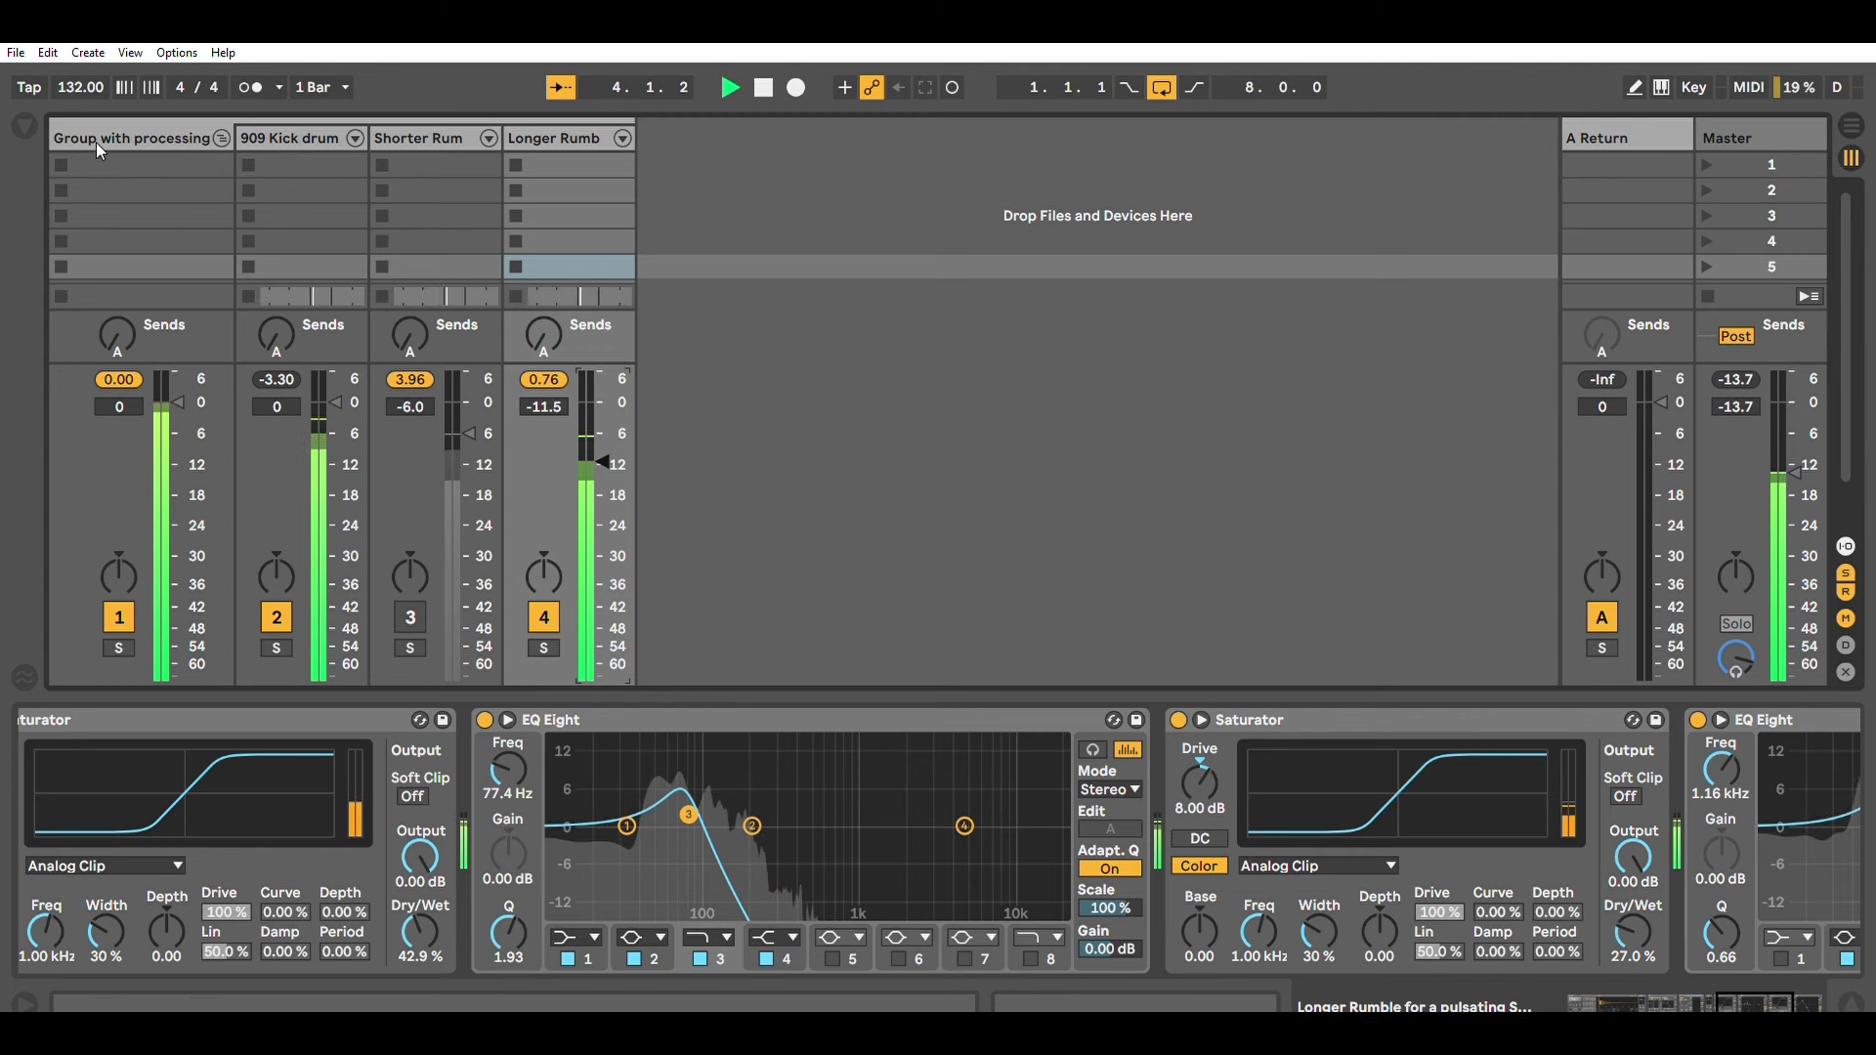
Set the Drum Buss on the processing group to 69 % Drive and 40 % Crunch
{"action": "left_click", "coordinate": [125, 136]}
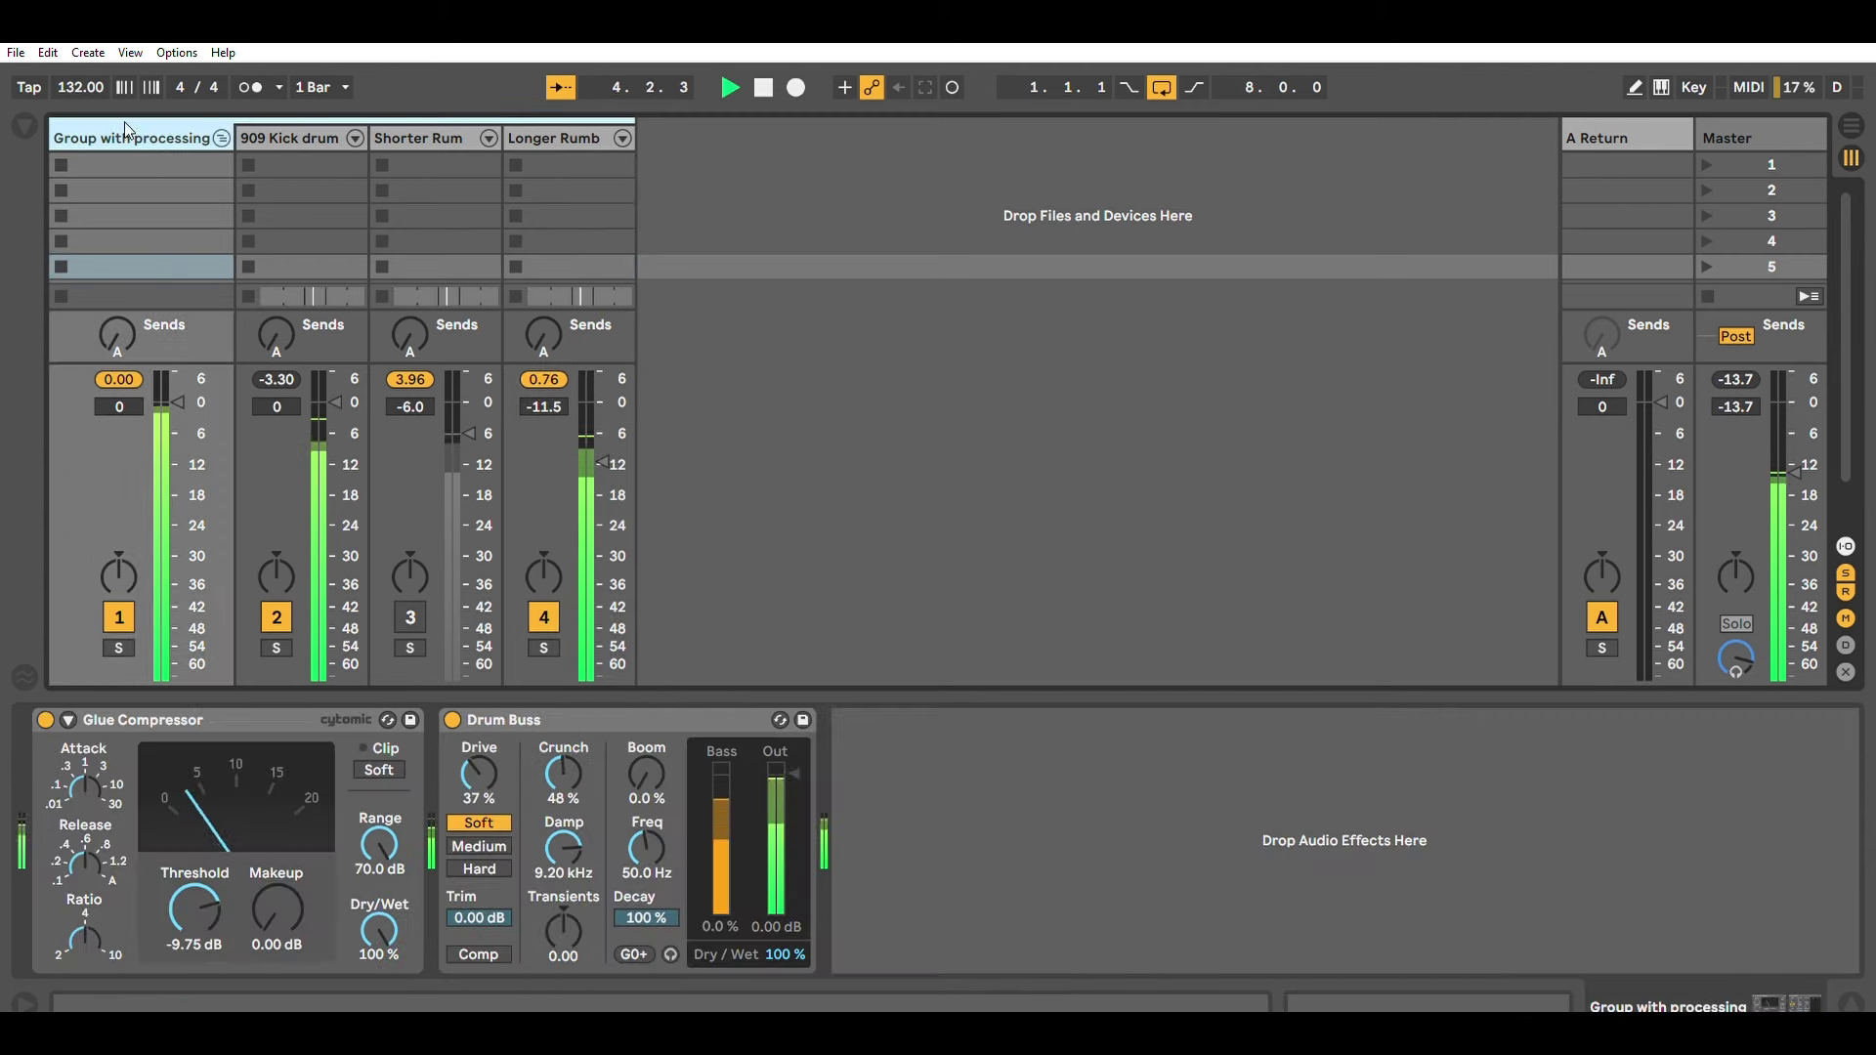
{"action": "left_click", "coordinate": [538, 713]}
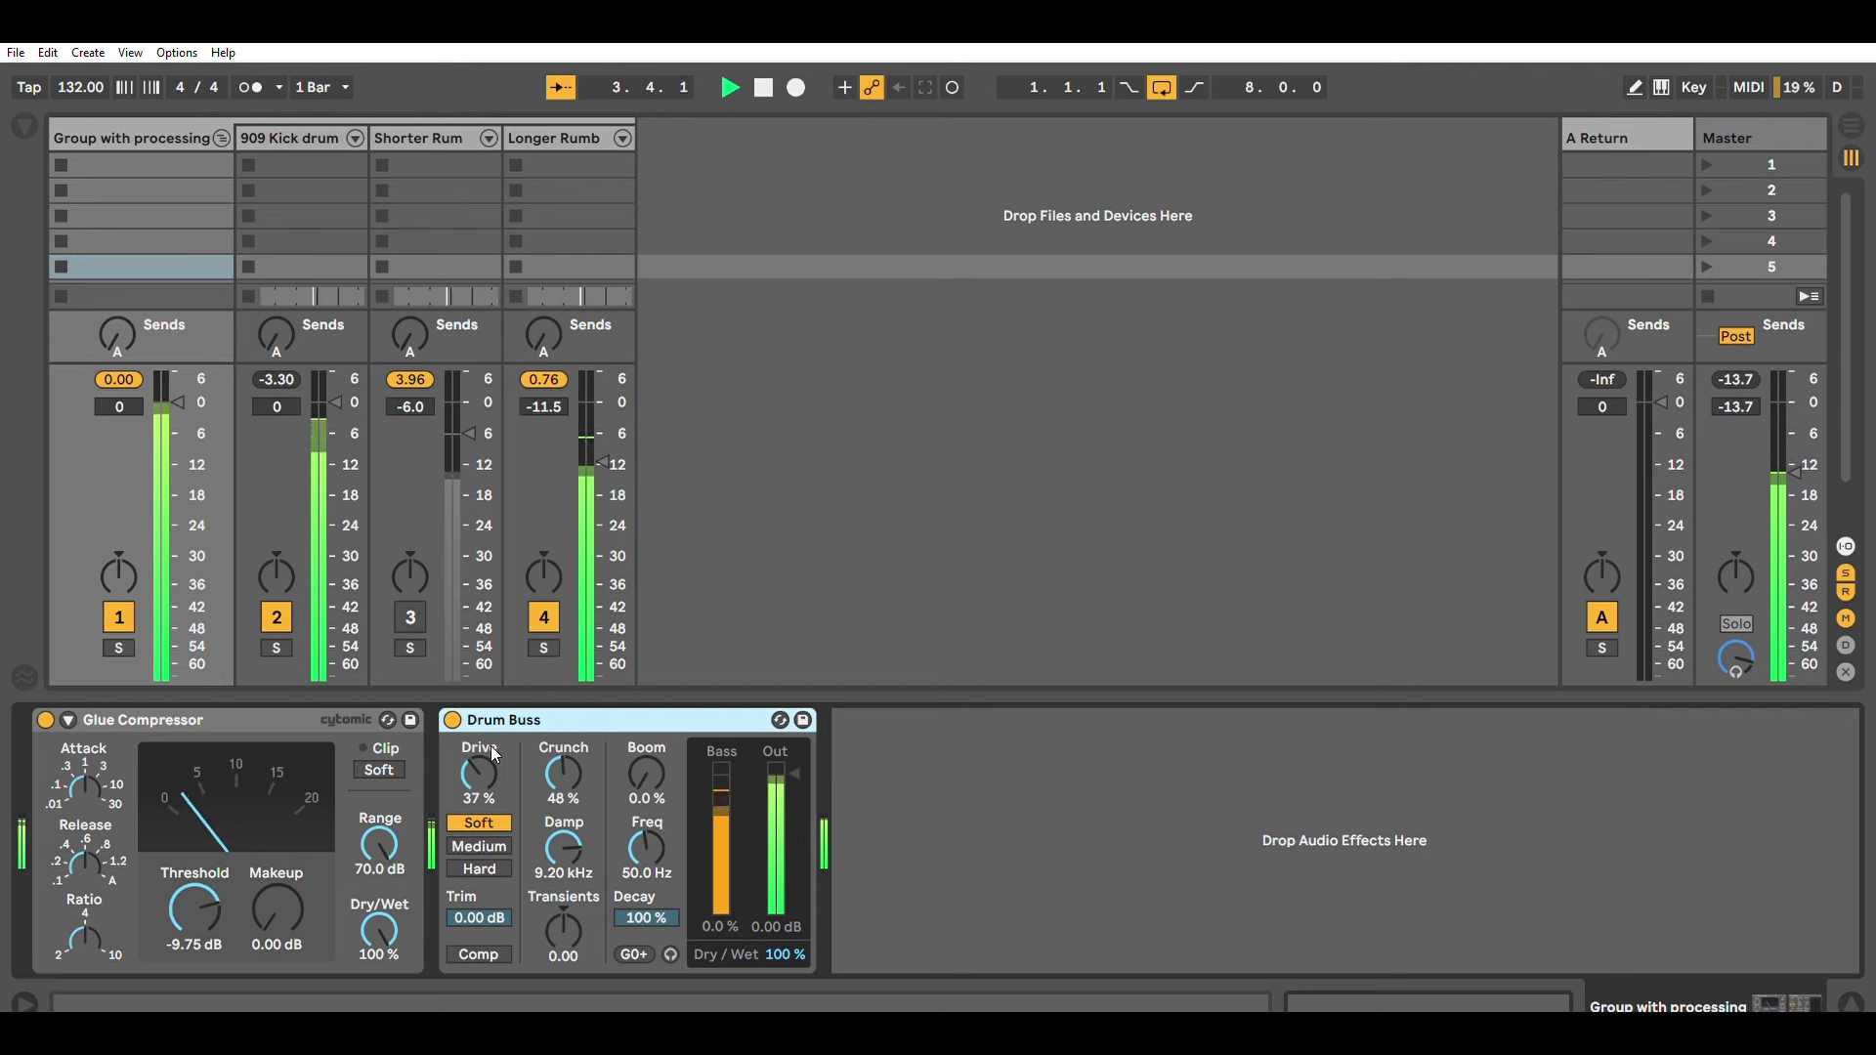
{"action": "left_click_drag", "start_coordinate": [480, 766], "coordinate": [481, 715]}
{"action": "left_click_drag", "start_coordinate": [564, 772], "coordinate": [563, 811]}
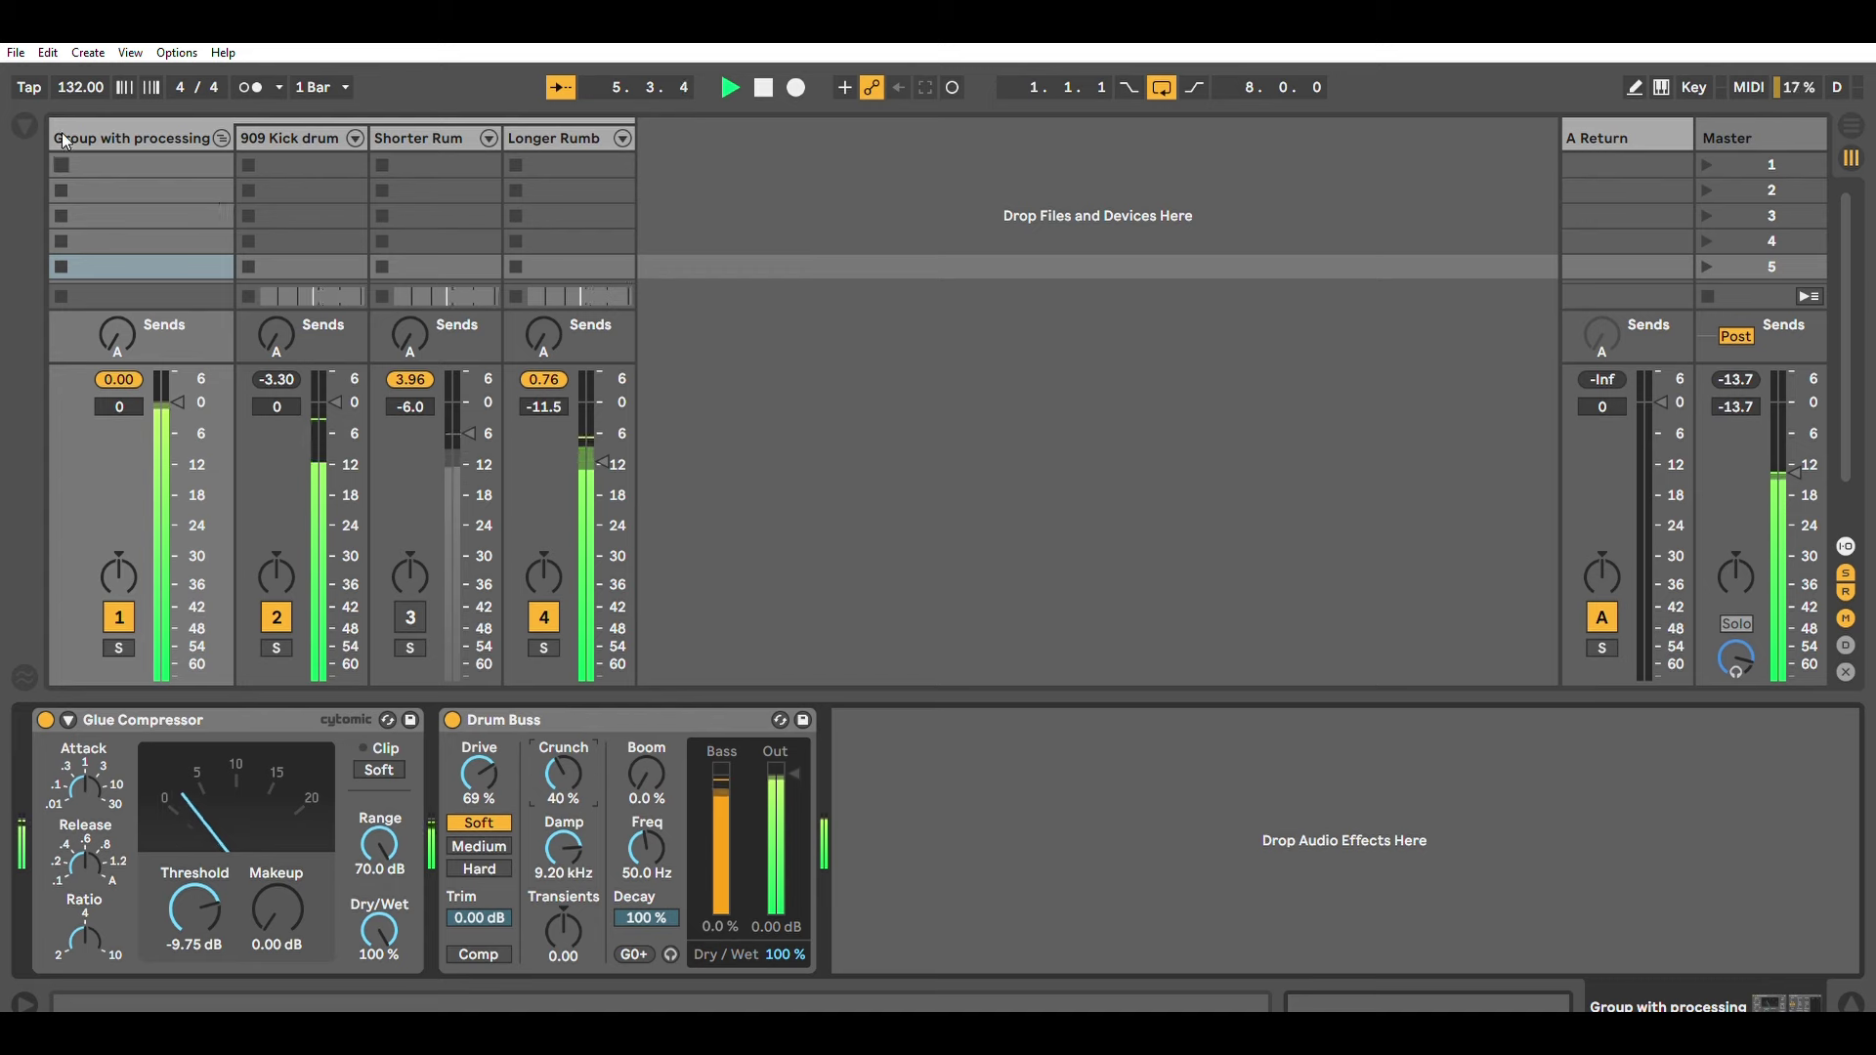
Add an Amp effect after the group's Drum Buss, set its Dry/Wet to 19.8 %, and stop playback after listening
{"action": "left_click", "coordinate": [25, 125]}
{"action": "left_click_drag", "start_coordinate": [208, 176], "coordinate": [908, 758]}
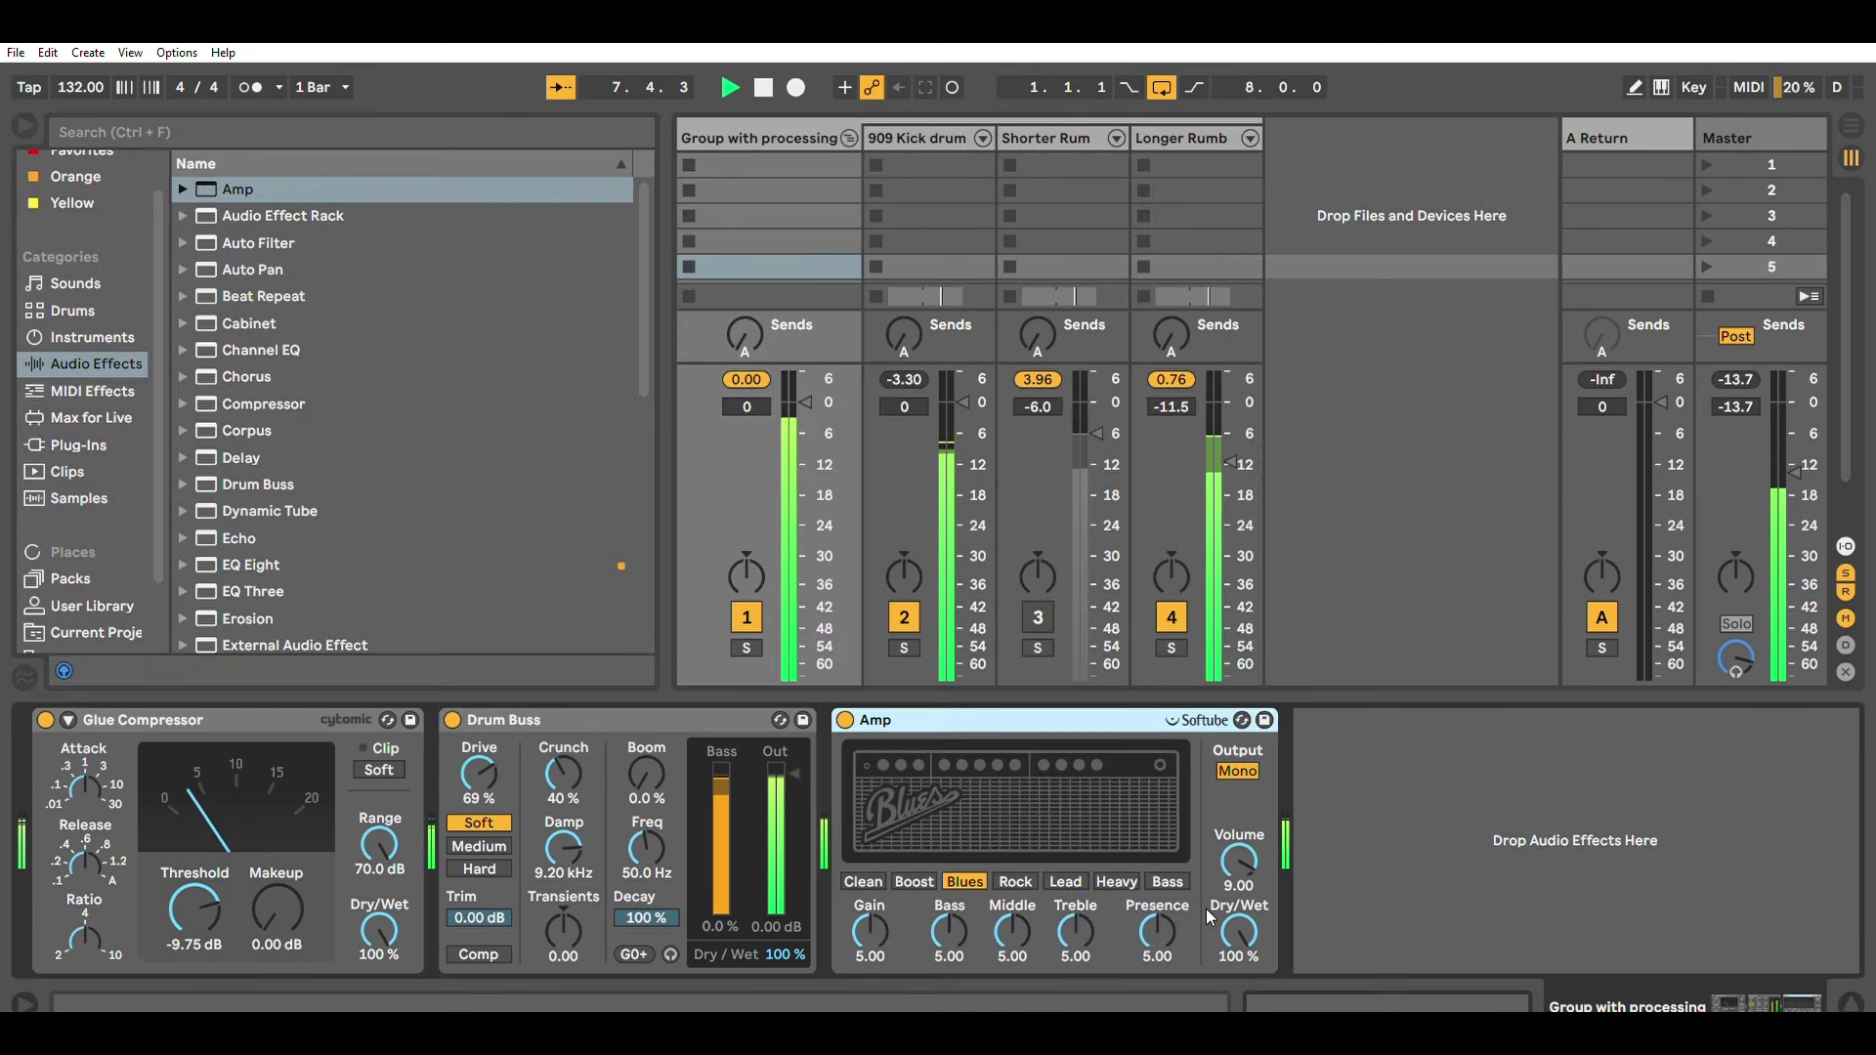
{"action": "left_click_drag", "start_coordinate": [1238, 931], "coordinate": [1238, 1007]}
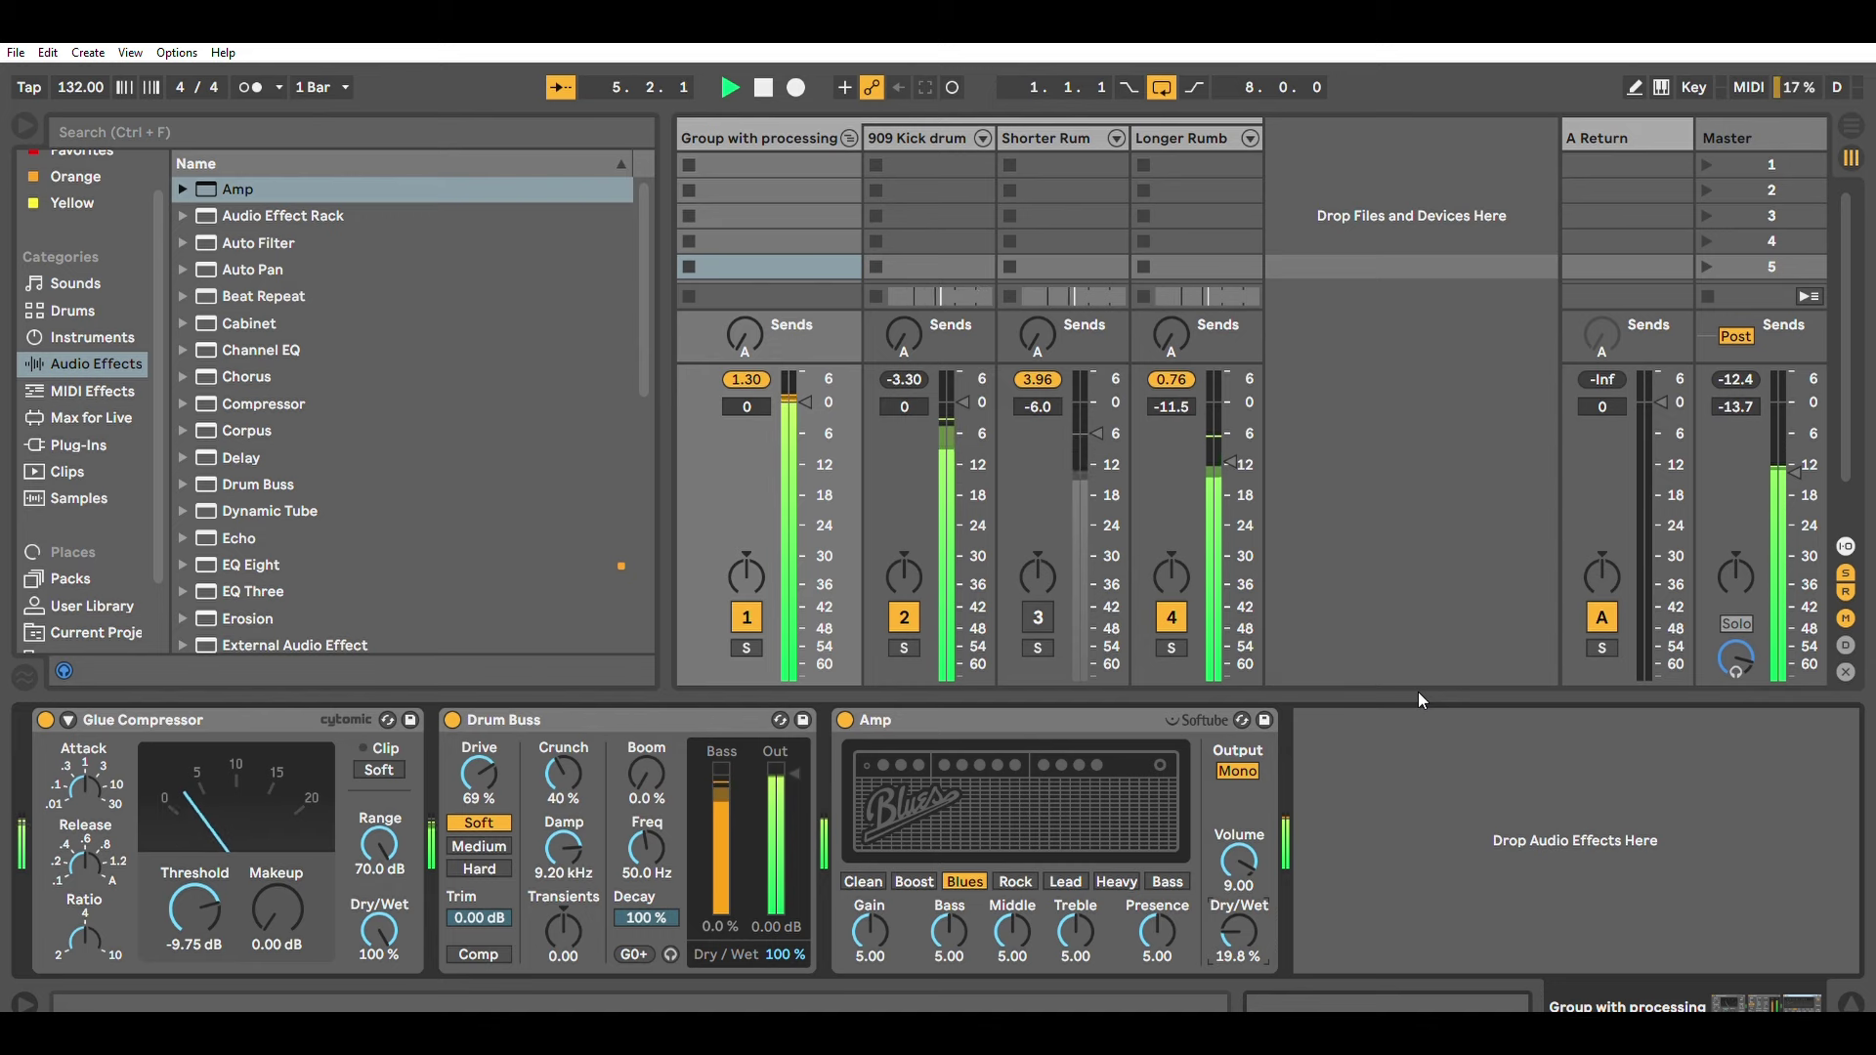
{"action": "key", "text": "space"}
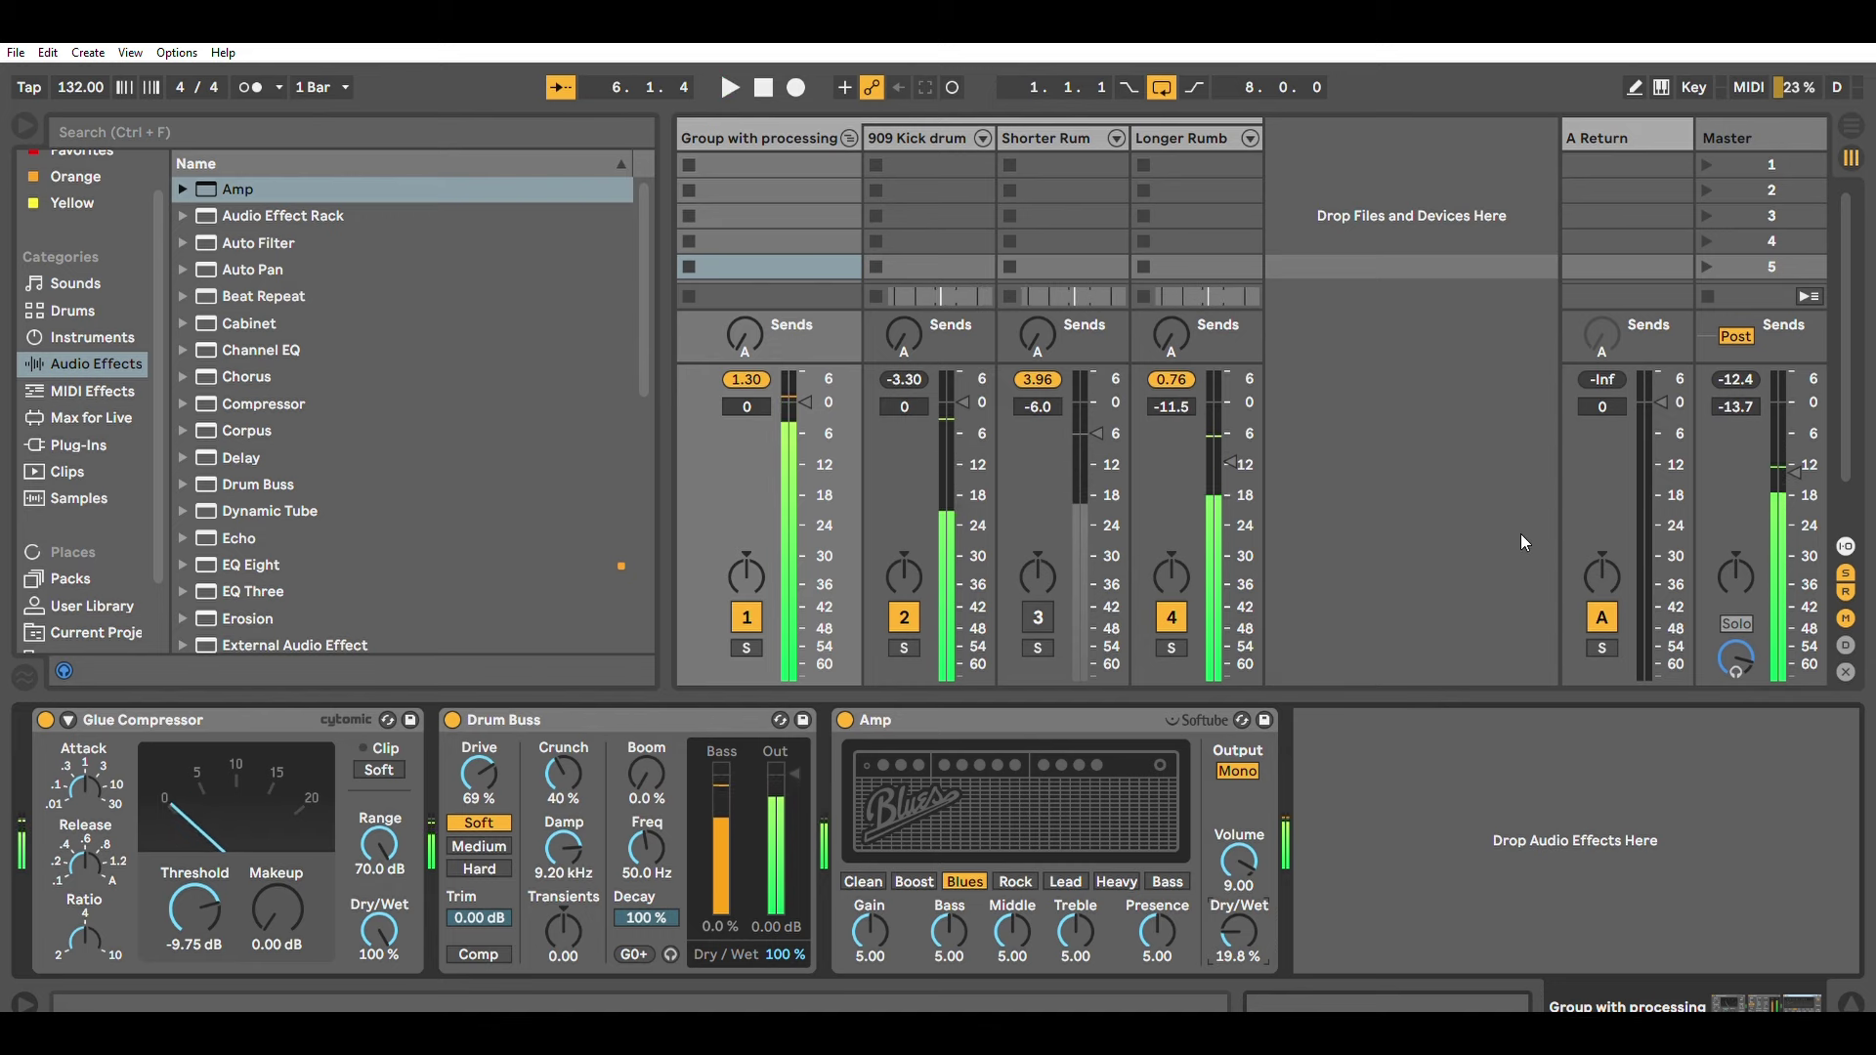